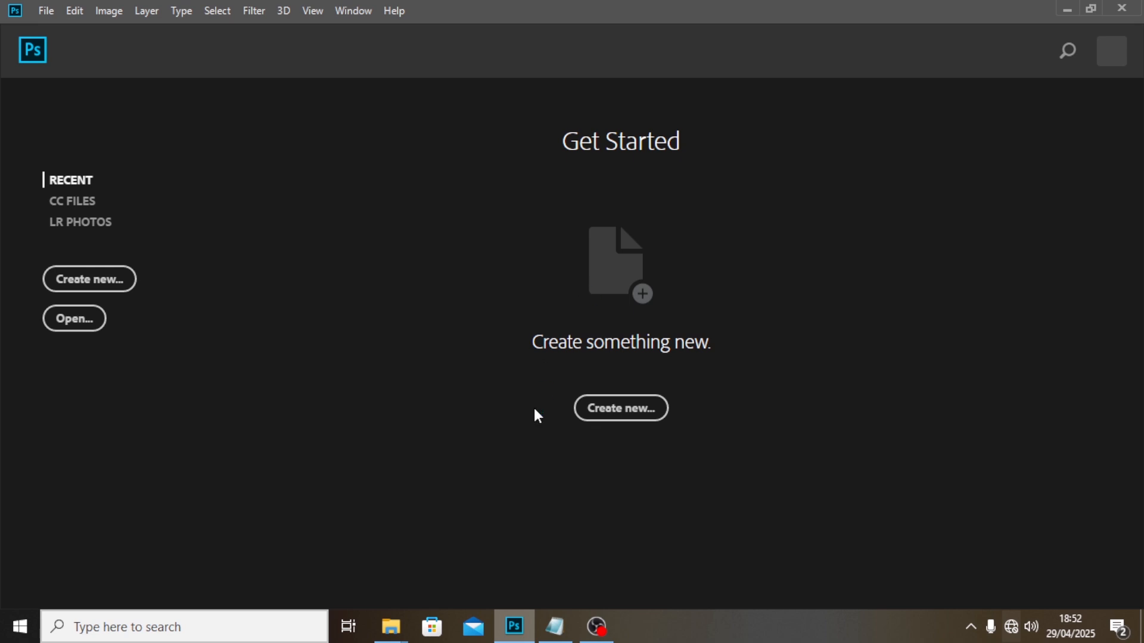
Create a 2000 x 2000 pixel RGB document at 300 pixels/inch with a white background, named SOCIAL MEDI POST
key(ctrl+n)
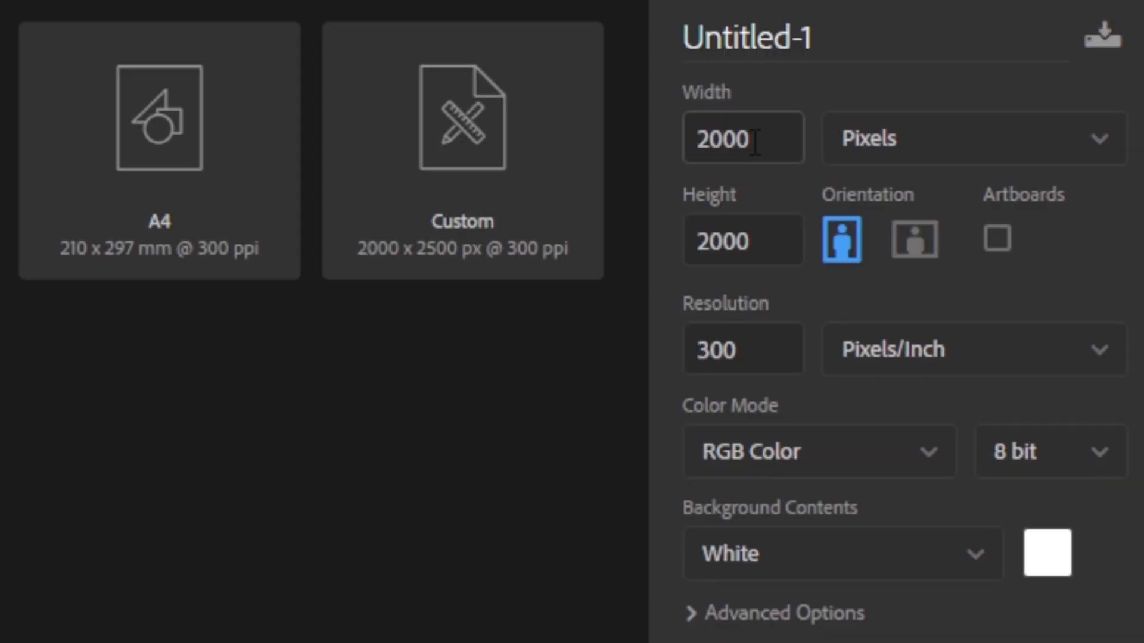
key(Tab)
key(Tab)
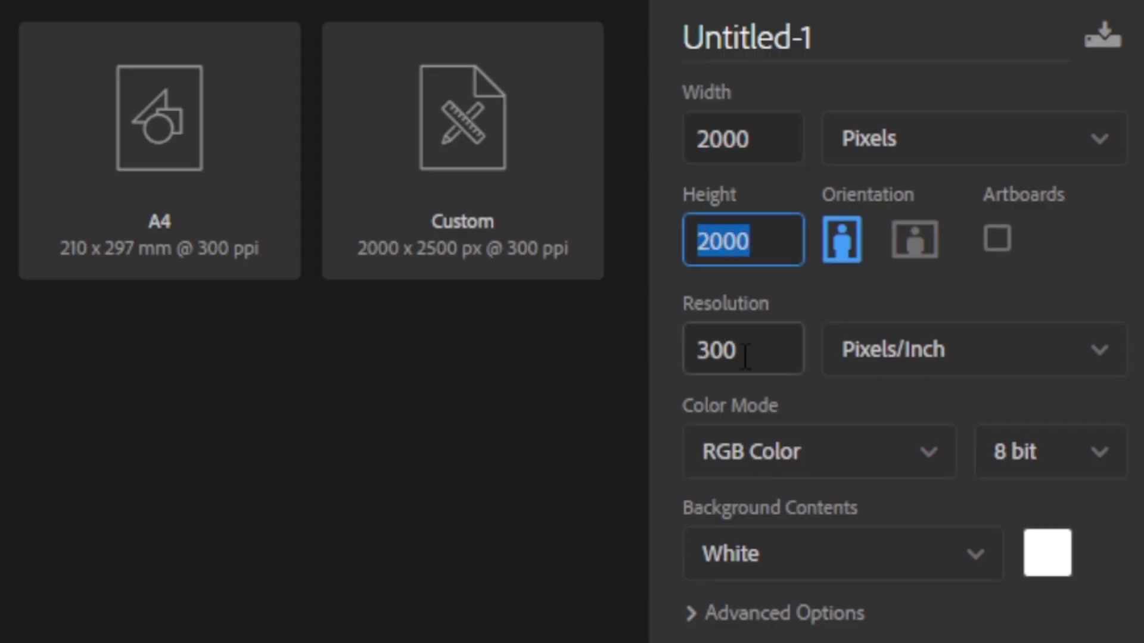
click(832, 32)
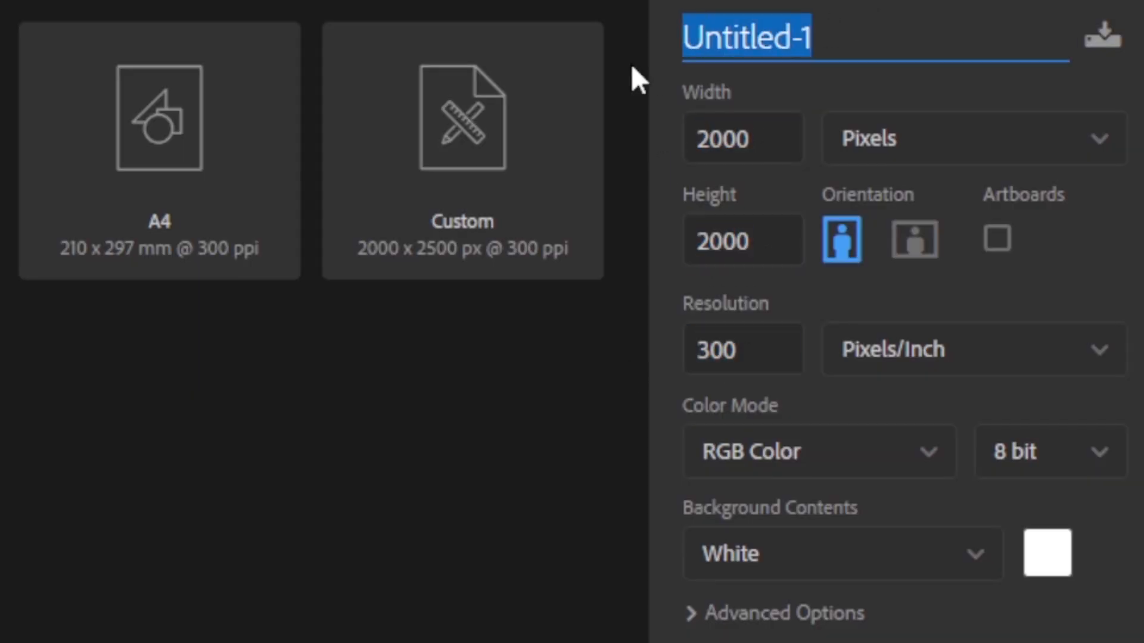
text(SOCIL)
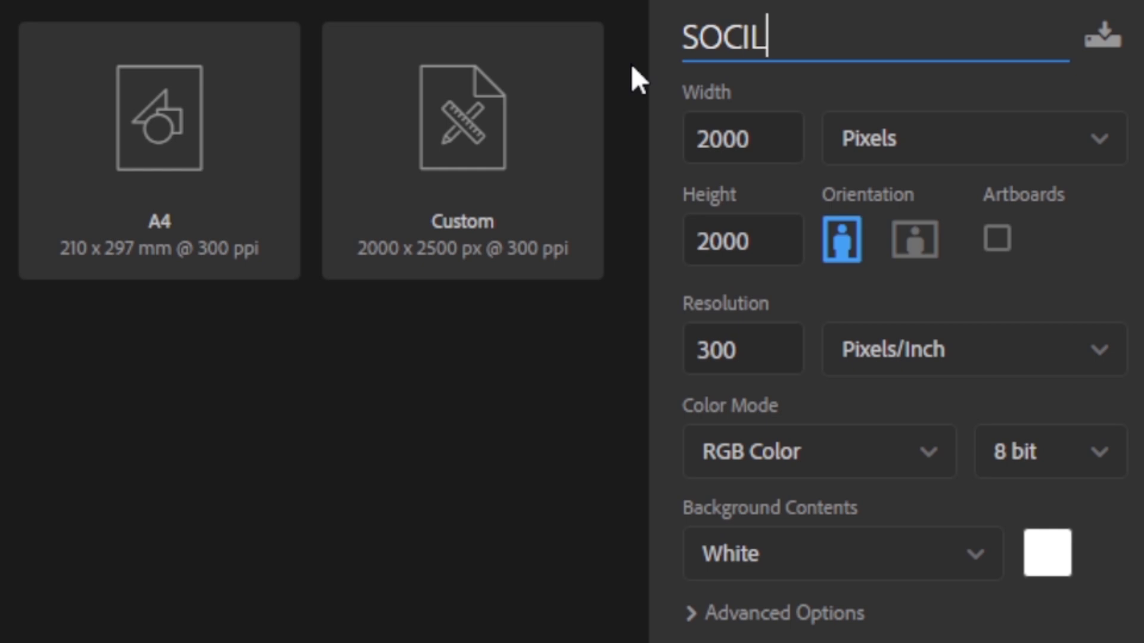
text( MEDI POST)
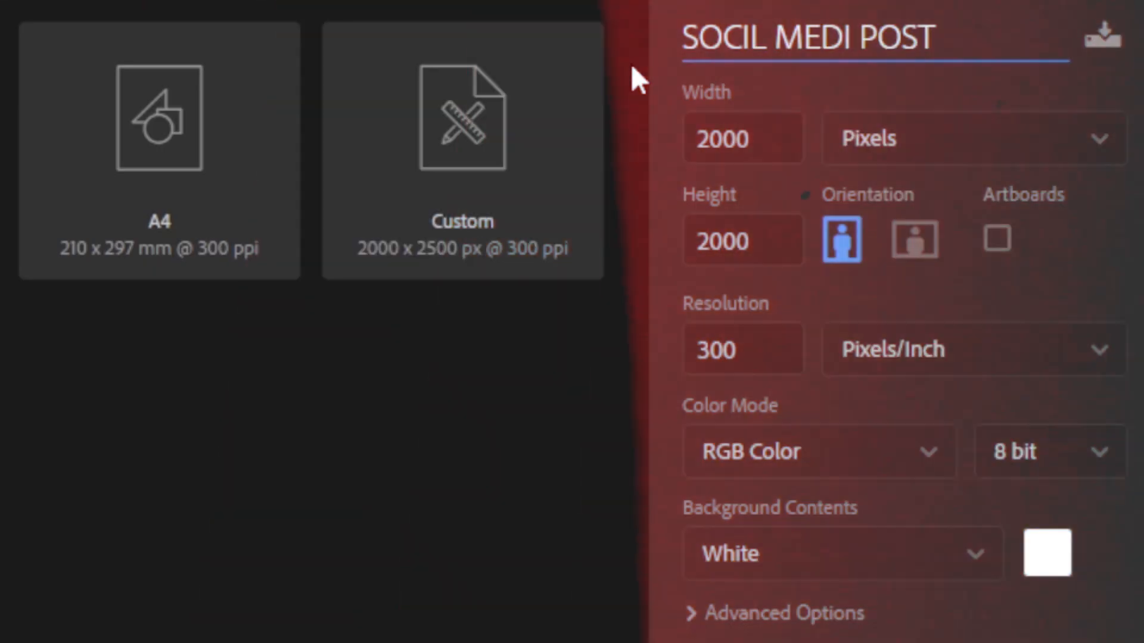
click(769, 37)
text(A)
click(910, 575)
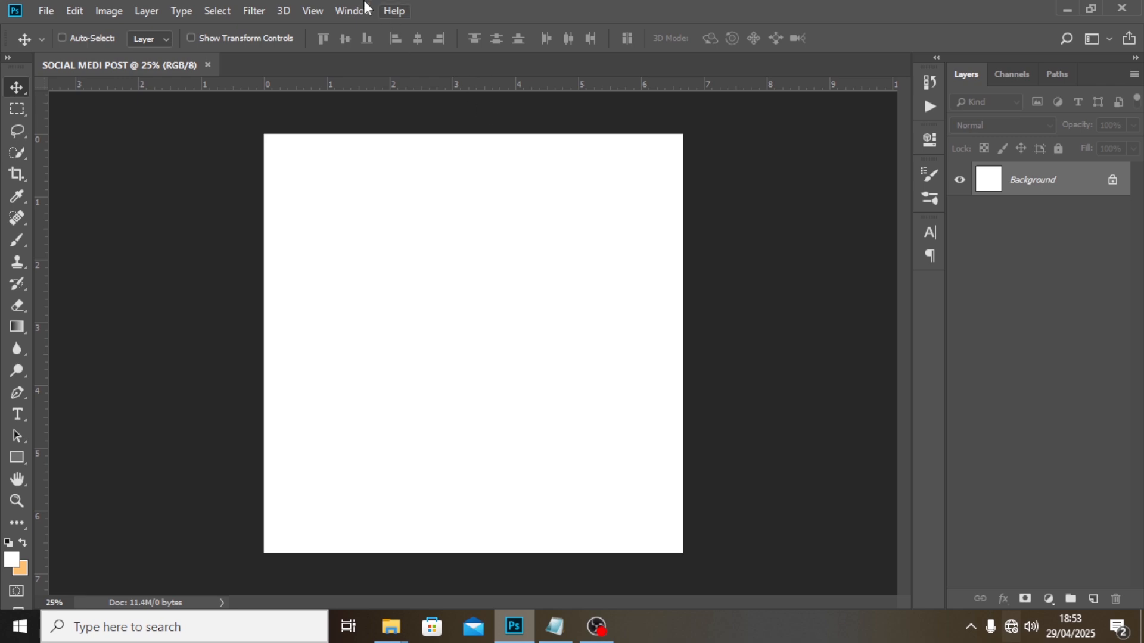
Add a guide layout with 6 columns, 6 rows and 0.3 in margins on all sides
click(319, 10)
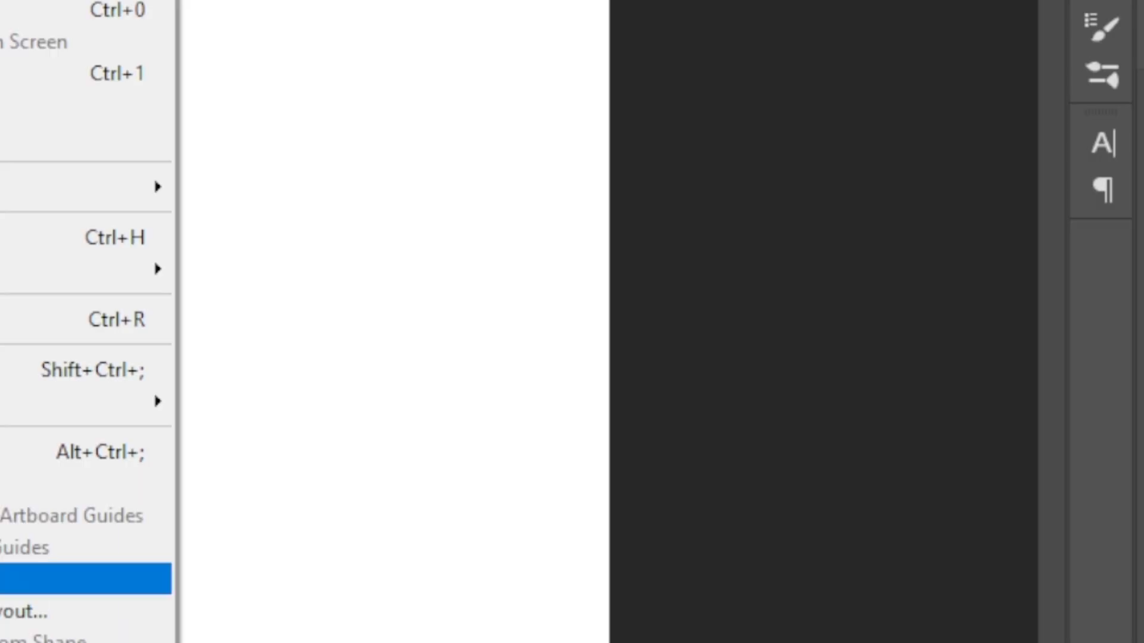
click(60, 610)
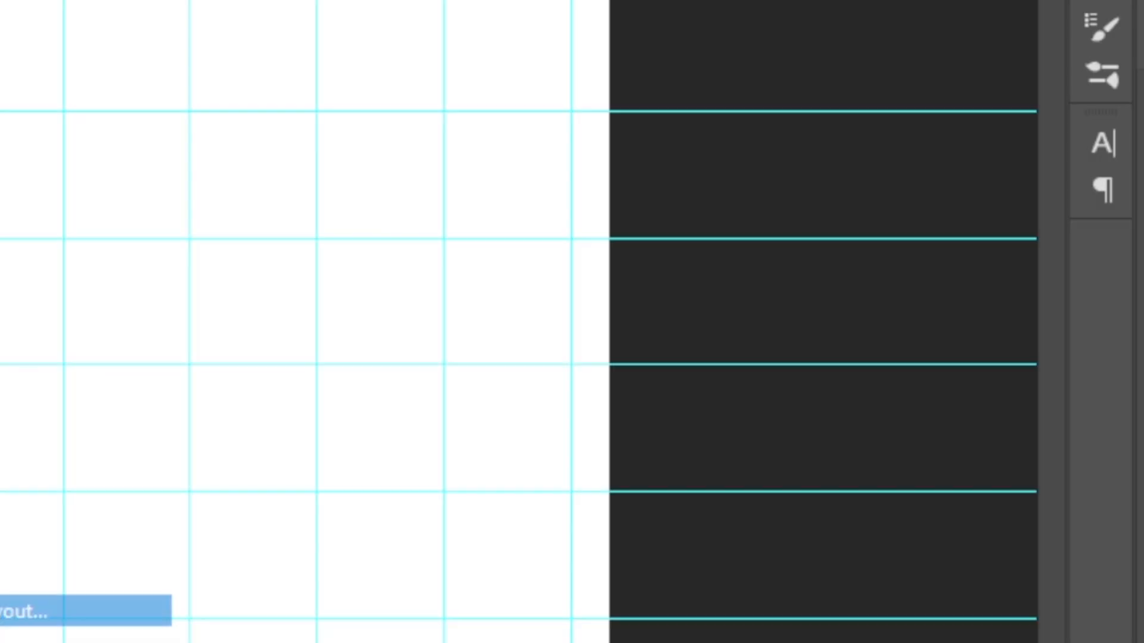
click(860, 203)
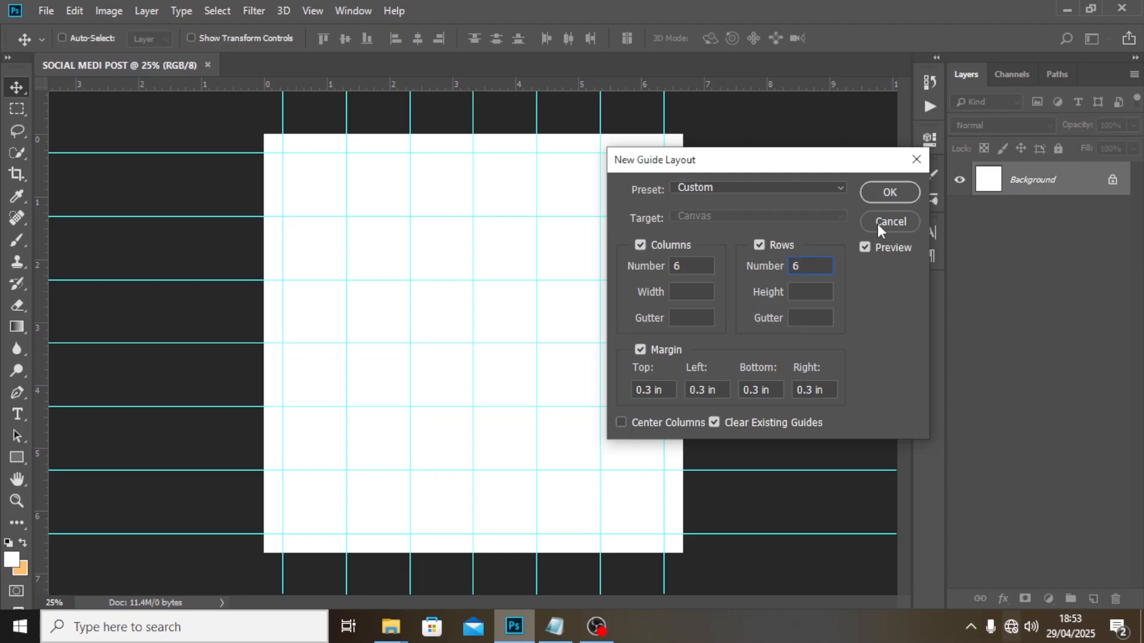
click(887, 192)
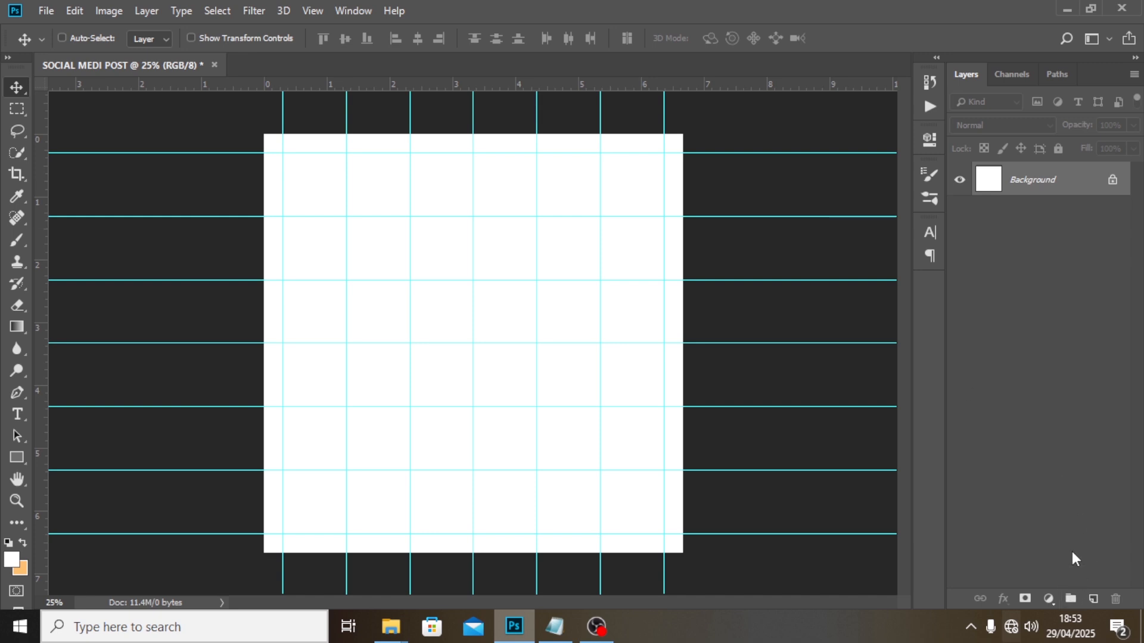
Add a Solid Color fill layer in orange FAA703 above the background
click(1049, 598)
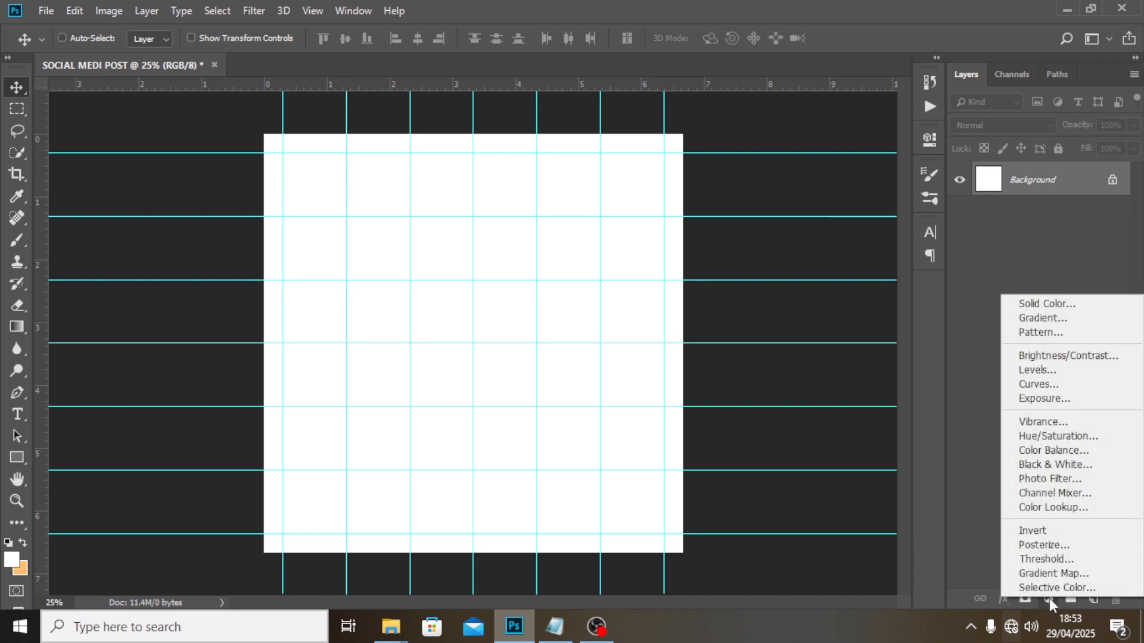
click(1025, 303)
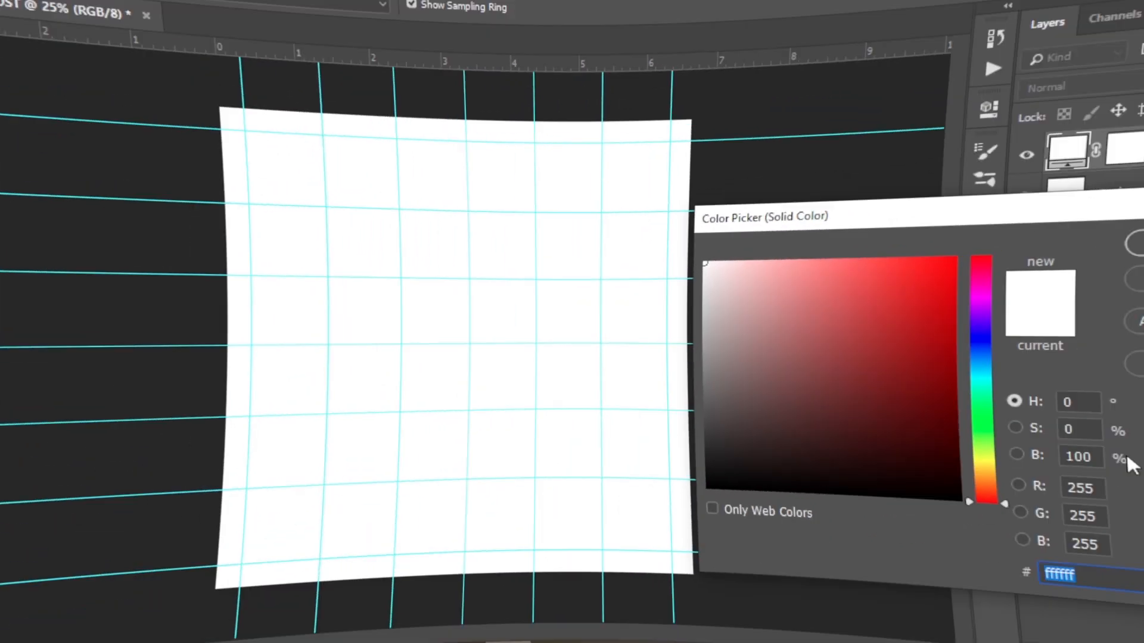
text(FAA)
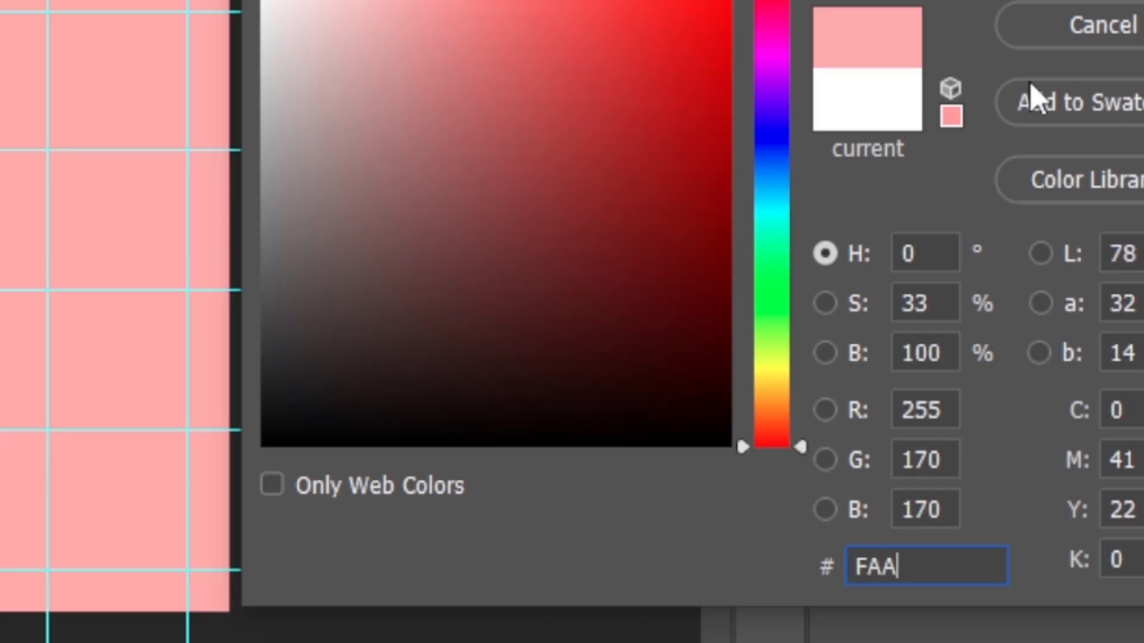
text(7)
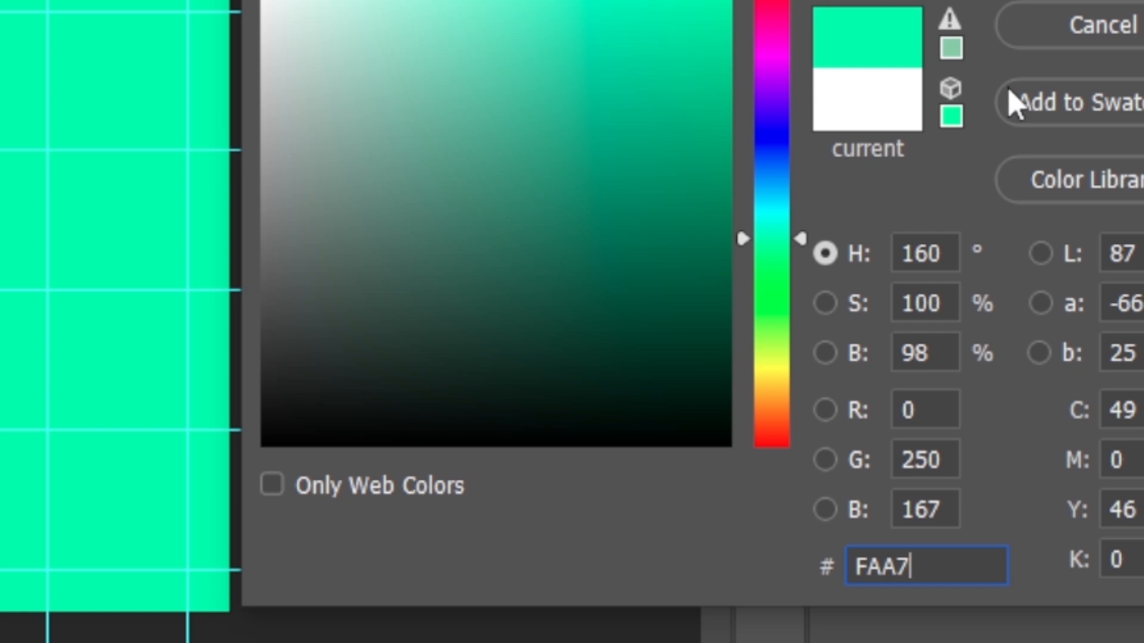
text(03)
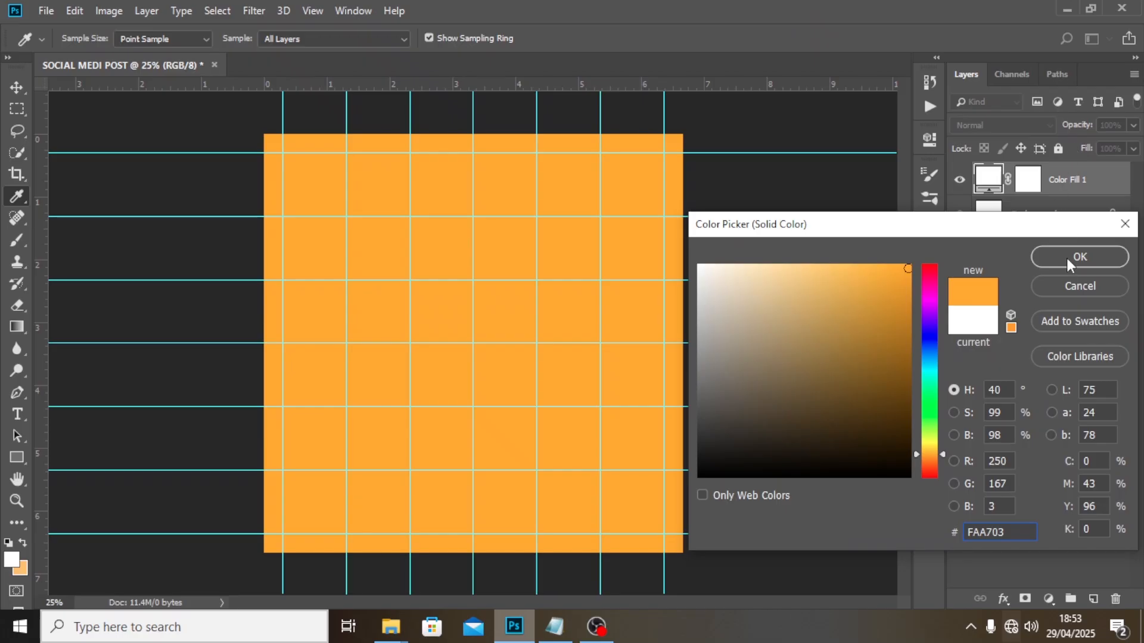
click(1078, 256)
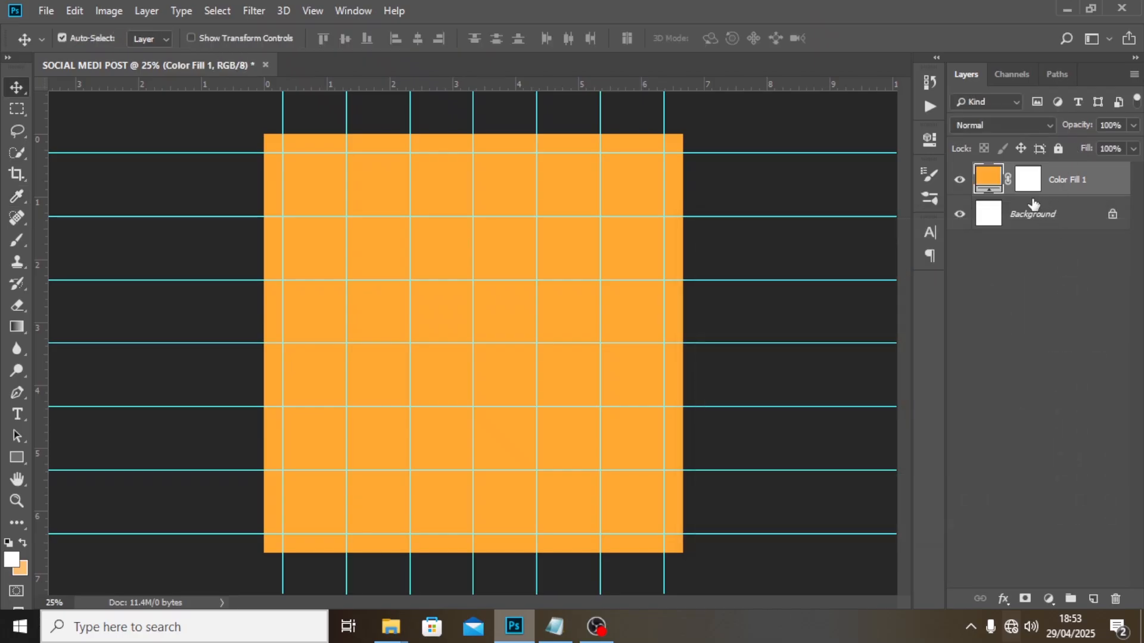
Group the orange fill layer, name the group BG and collapse it
key(ctrl+g)
double_click(1021, 173)
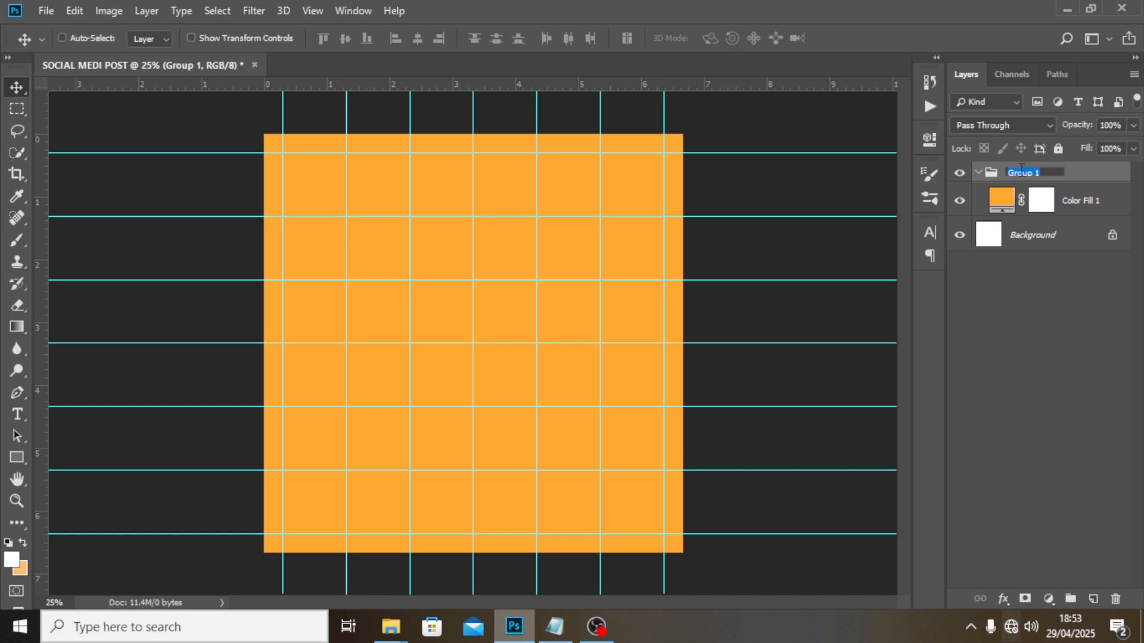
text(BG)
key(Return)
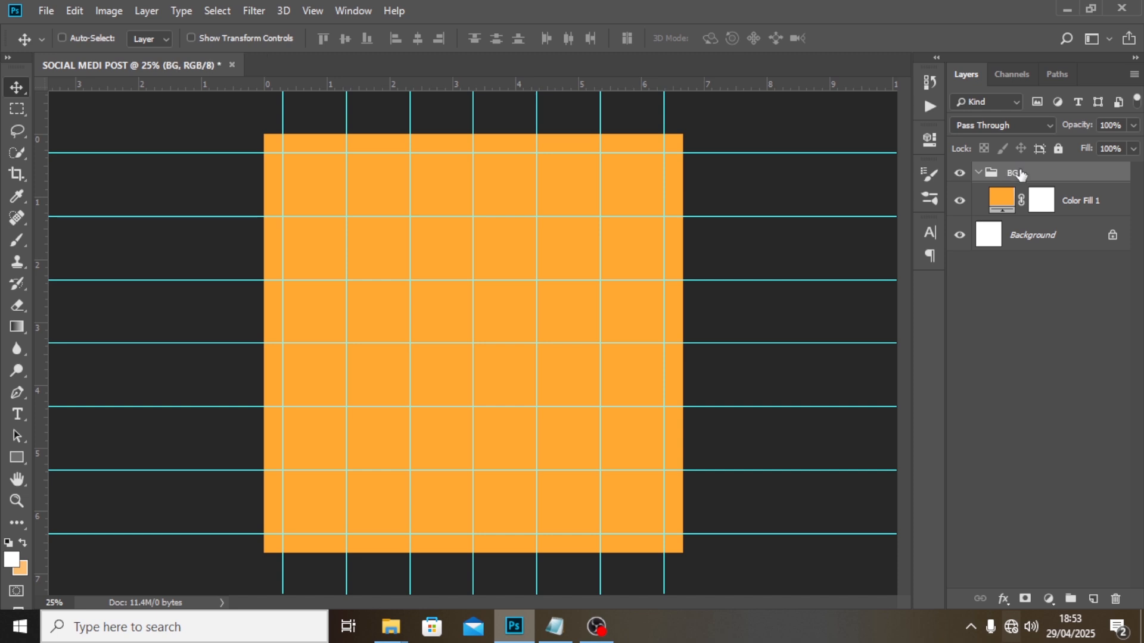
click(978, 173)
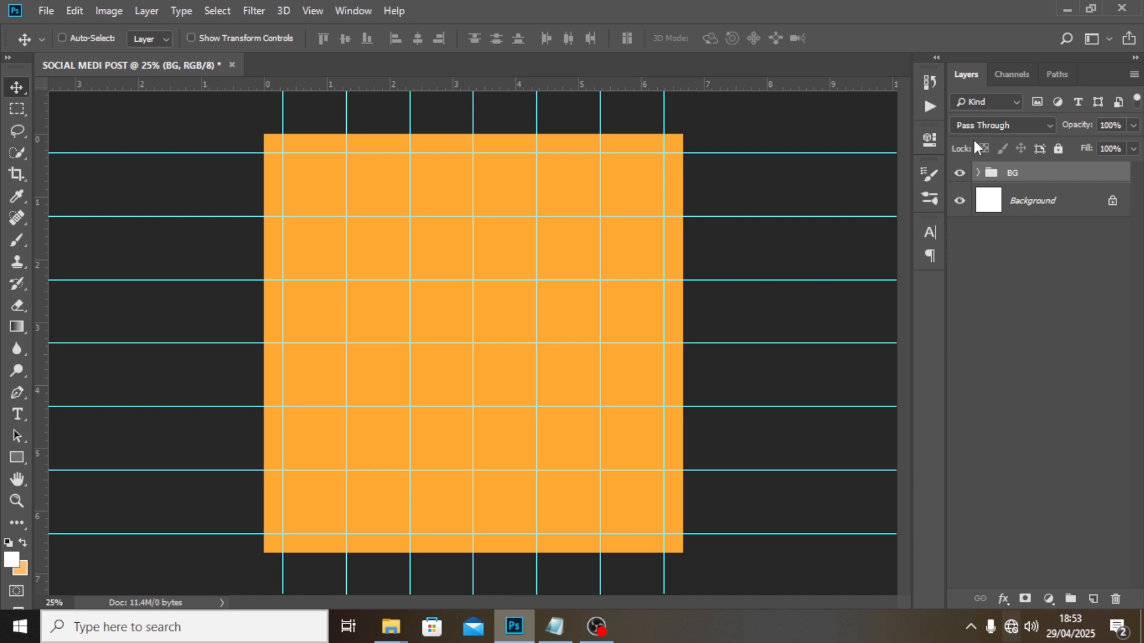
Copy the first three lines, from "If it's about Delivery" to "Find us in these countries", from Notepad into a new text layer on the canvas
key(t)
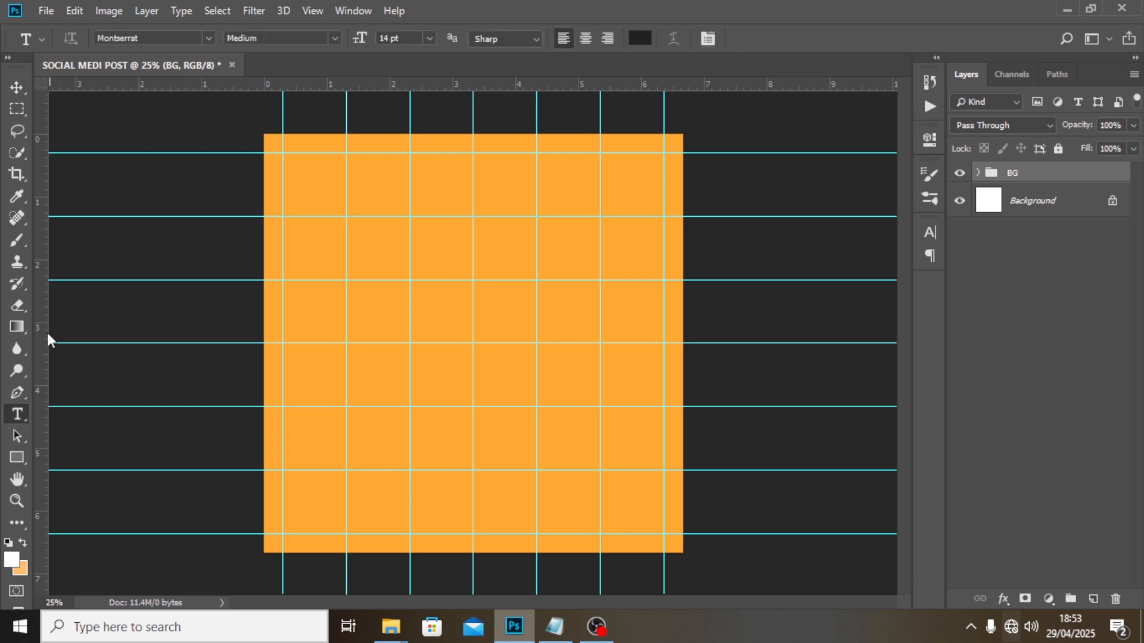
click(375, 257)
click(552, 624)
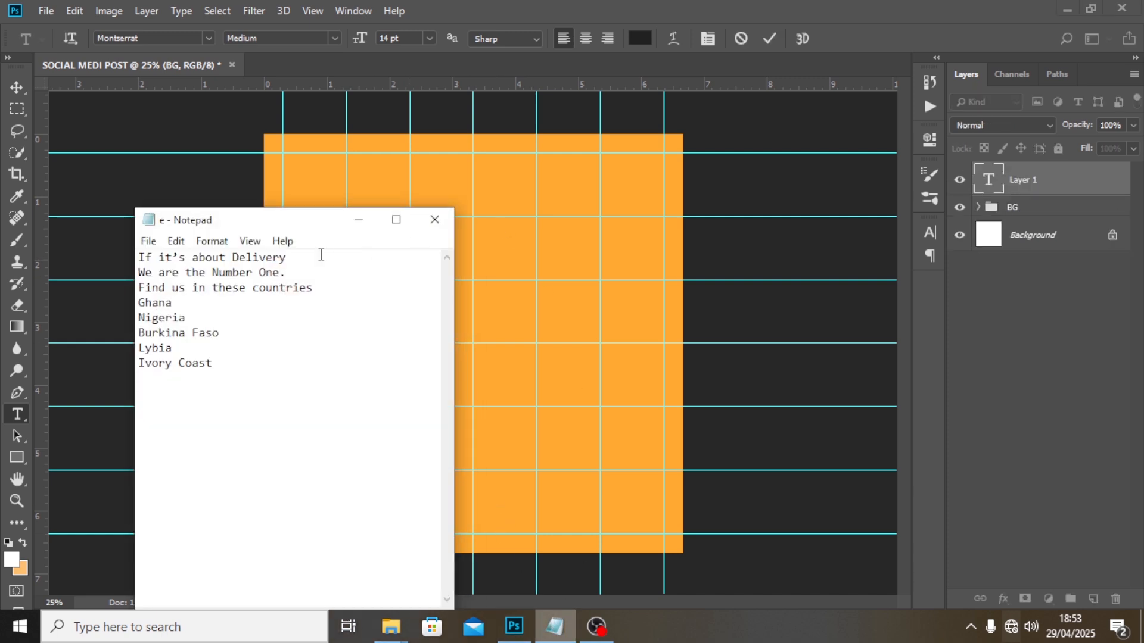
drag(323, 290, 124, 252)
key(ctrl+c)
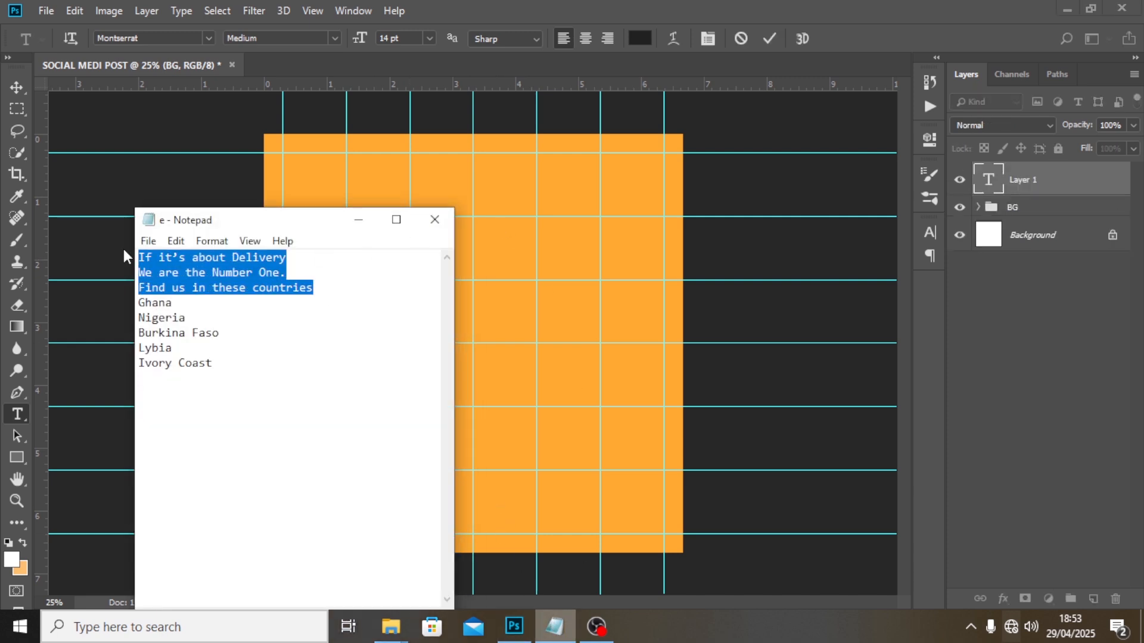
click(441, 2)
key(ctrl+v)
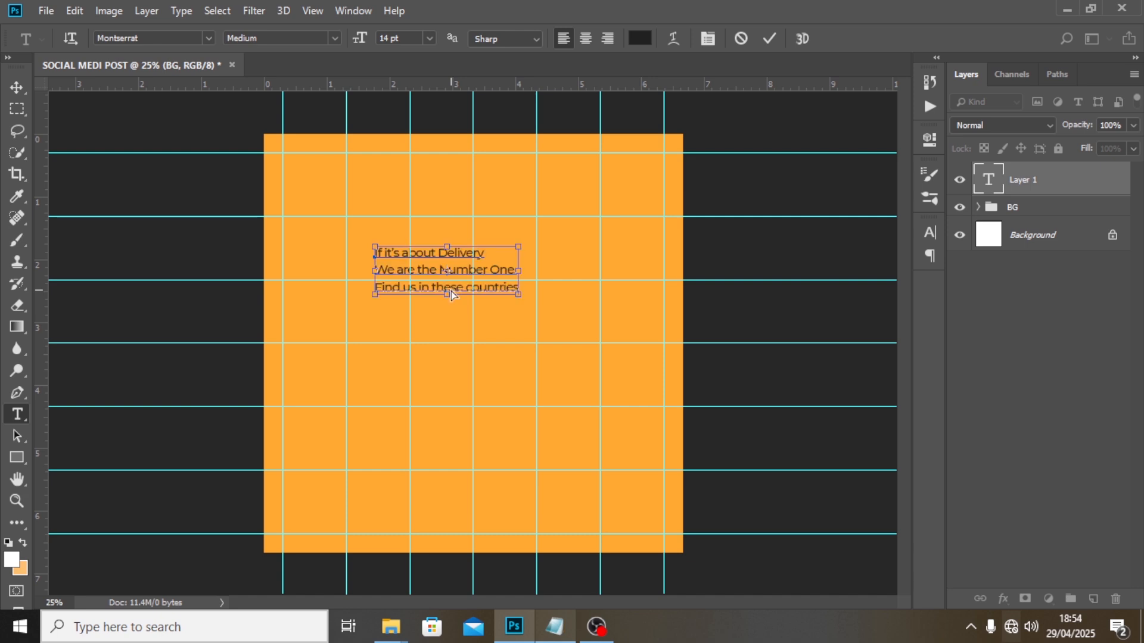
click(1009, 186)
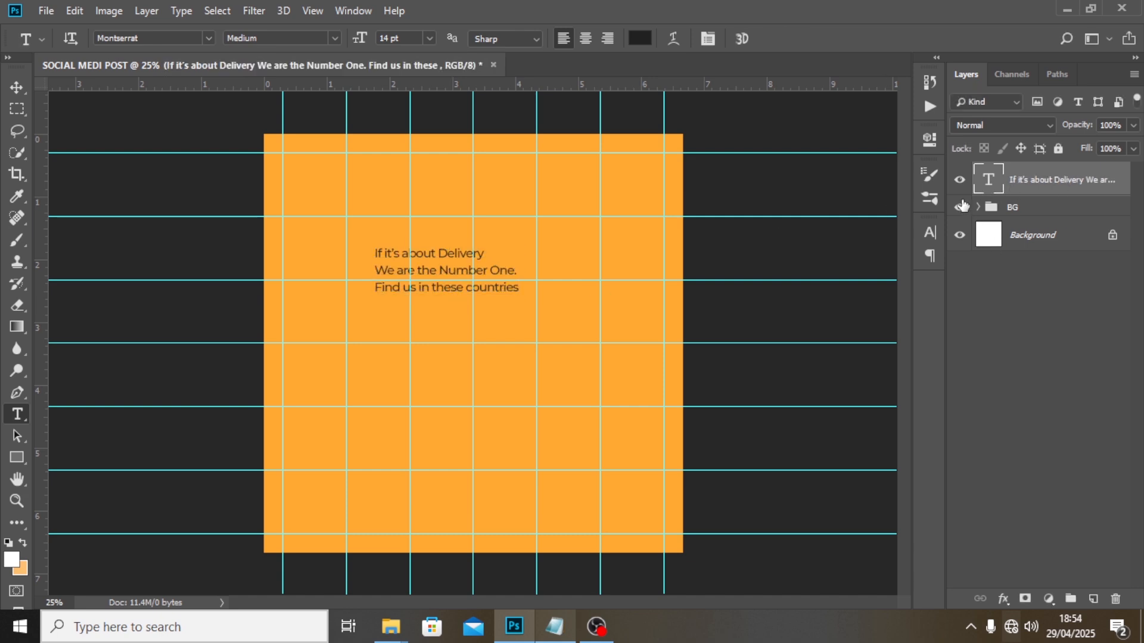
Set the text layer's font size to 24 pt, keeping the Montserrat Medium font
click(928, 231)
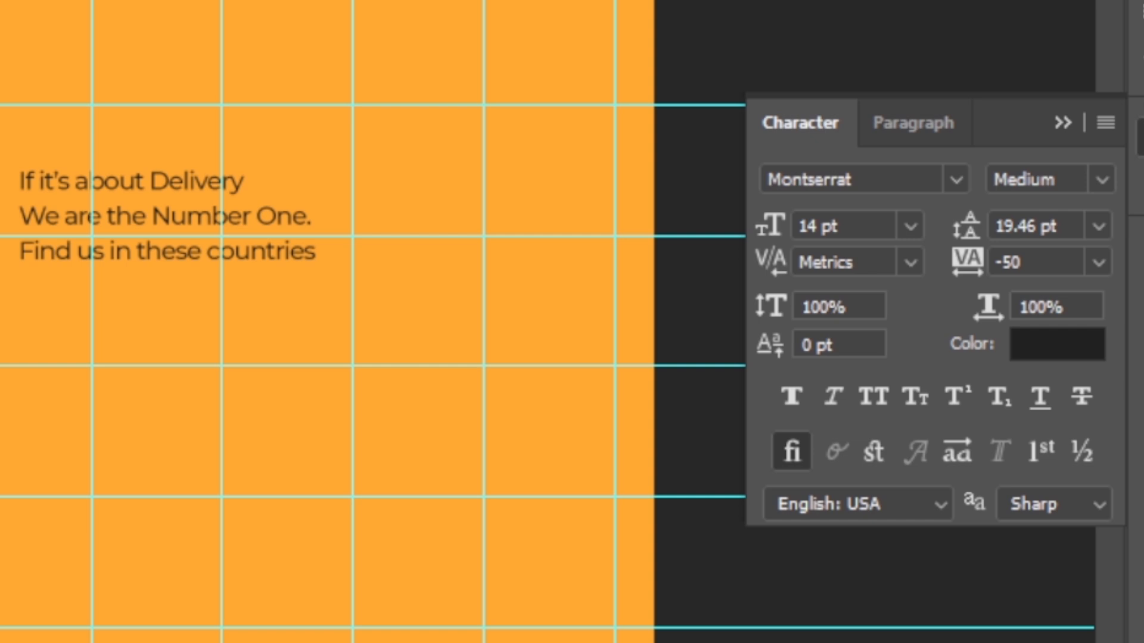
drag(769, 179, 809, 181)
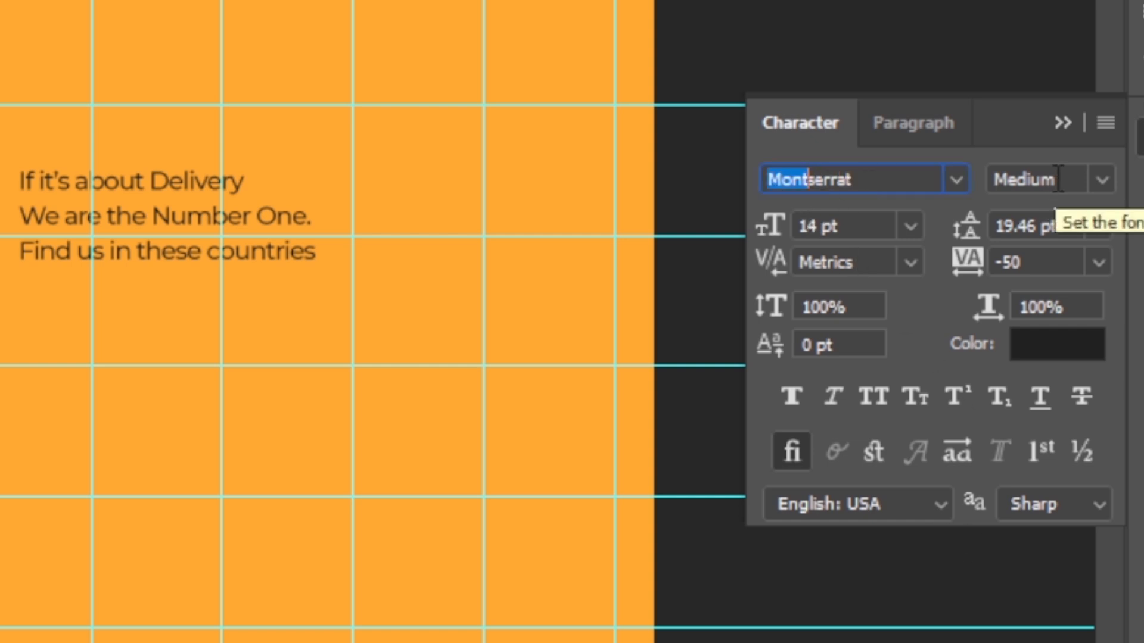
drag(846, 226, 745, 250)
text(24)
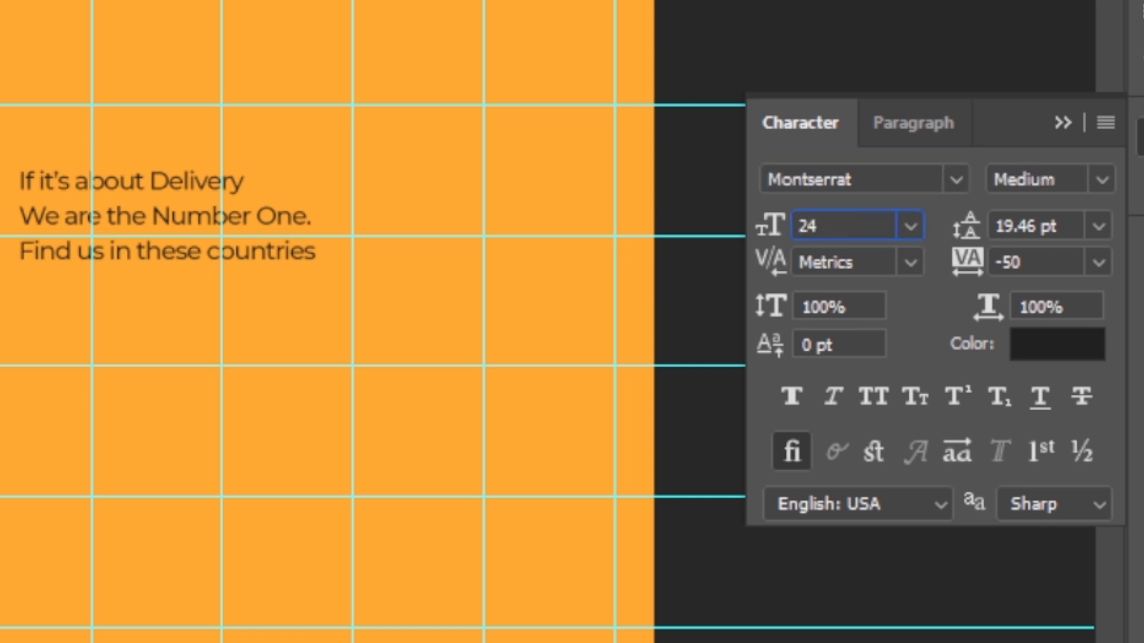
key(Return)
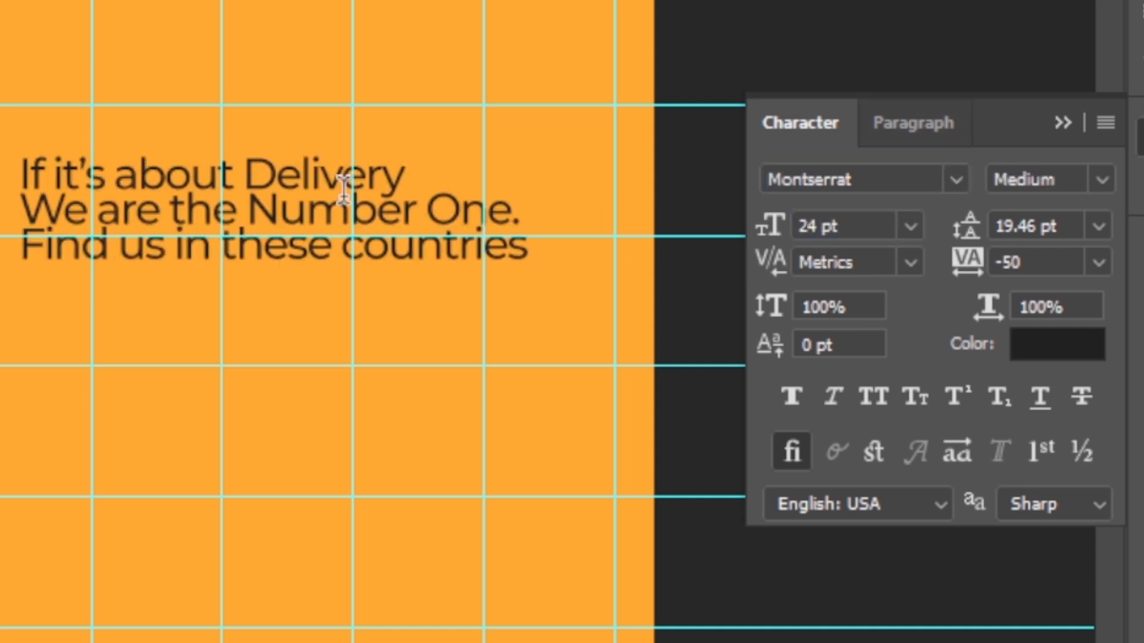
Hide the guides and set the text's leading to 34 pt with tracking at -50
key(ctrl+semicolon)
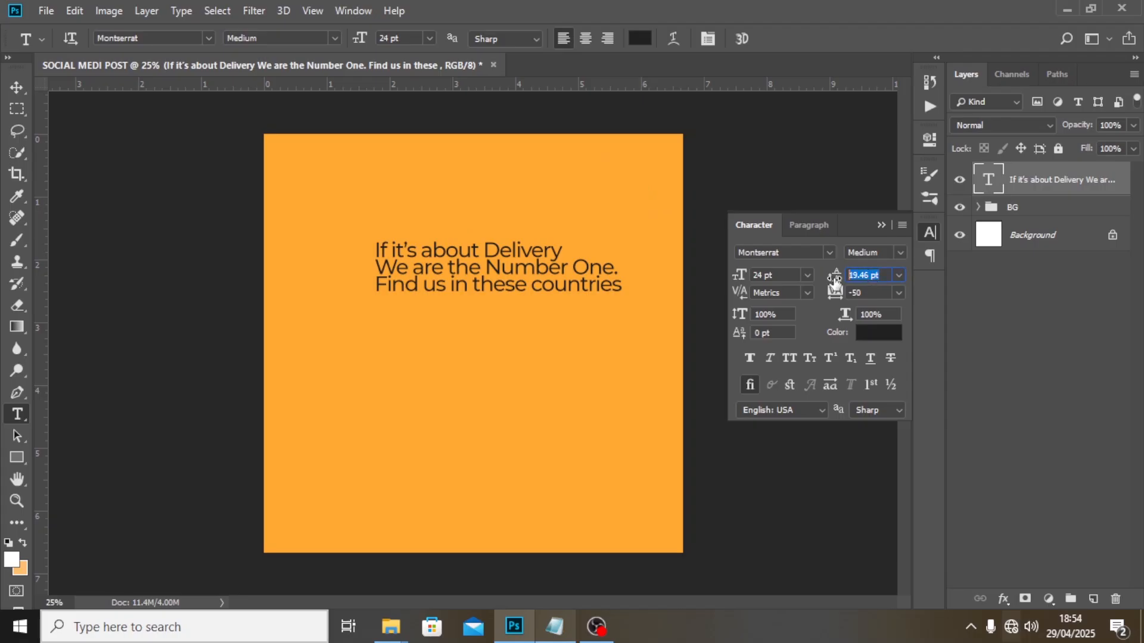
text(34)
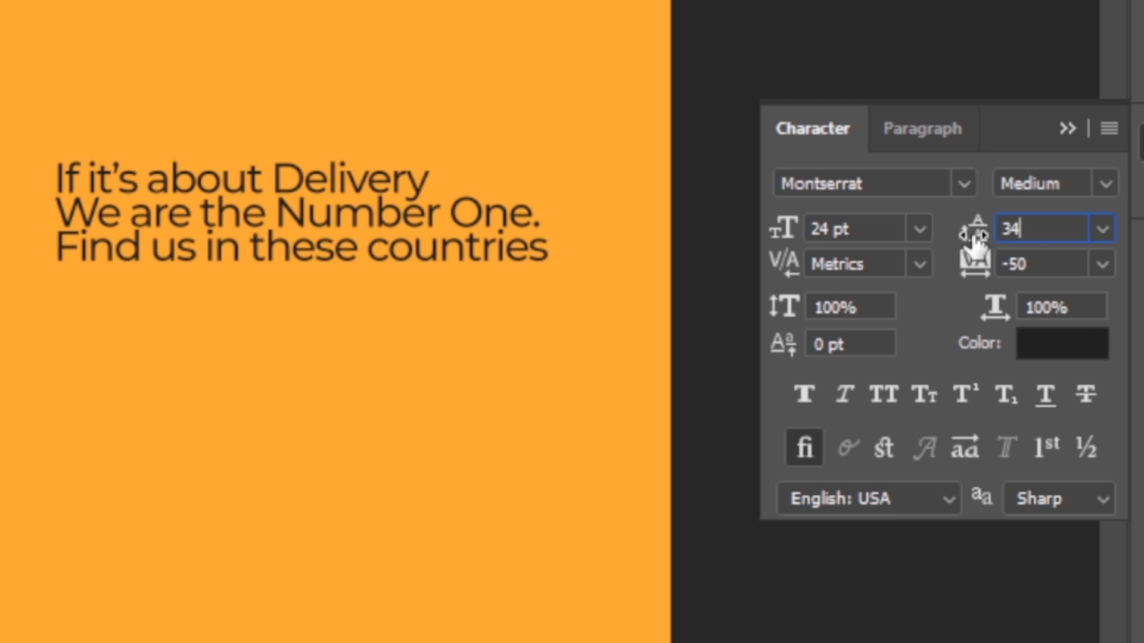
key(Return)
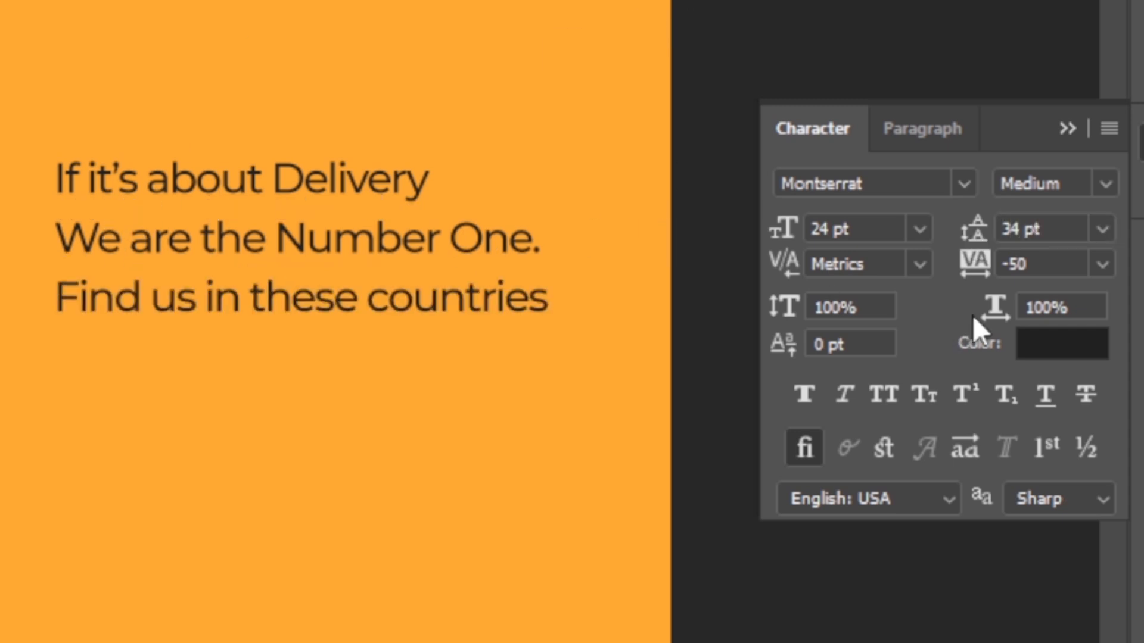
click(975, 274)
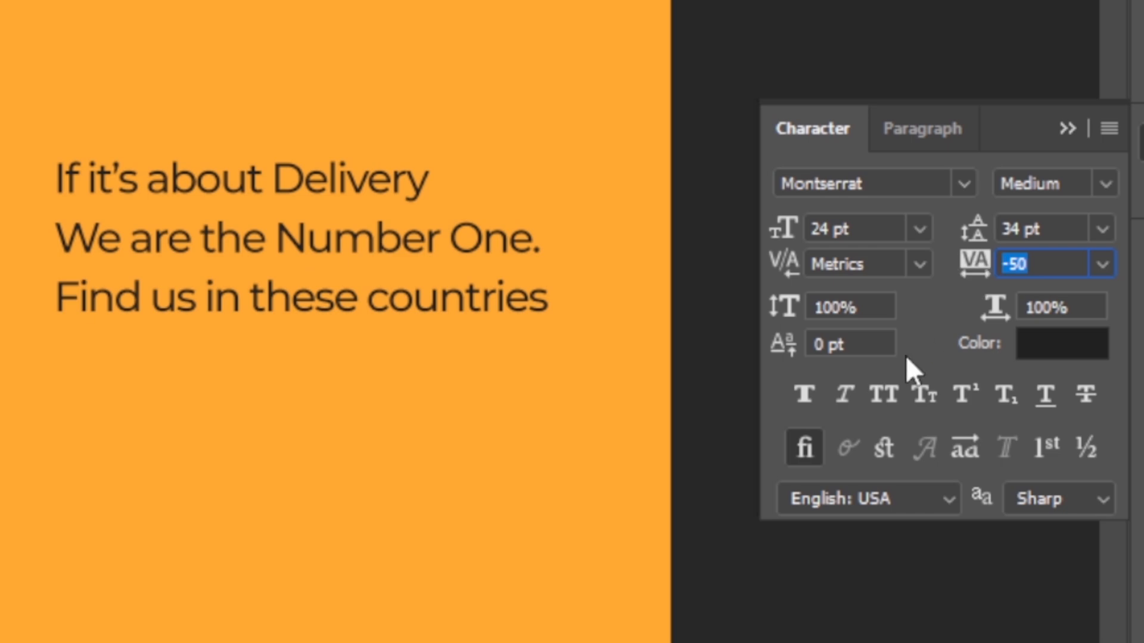
key(Return)
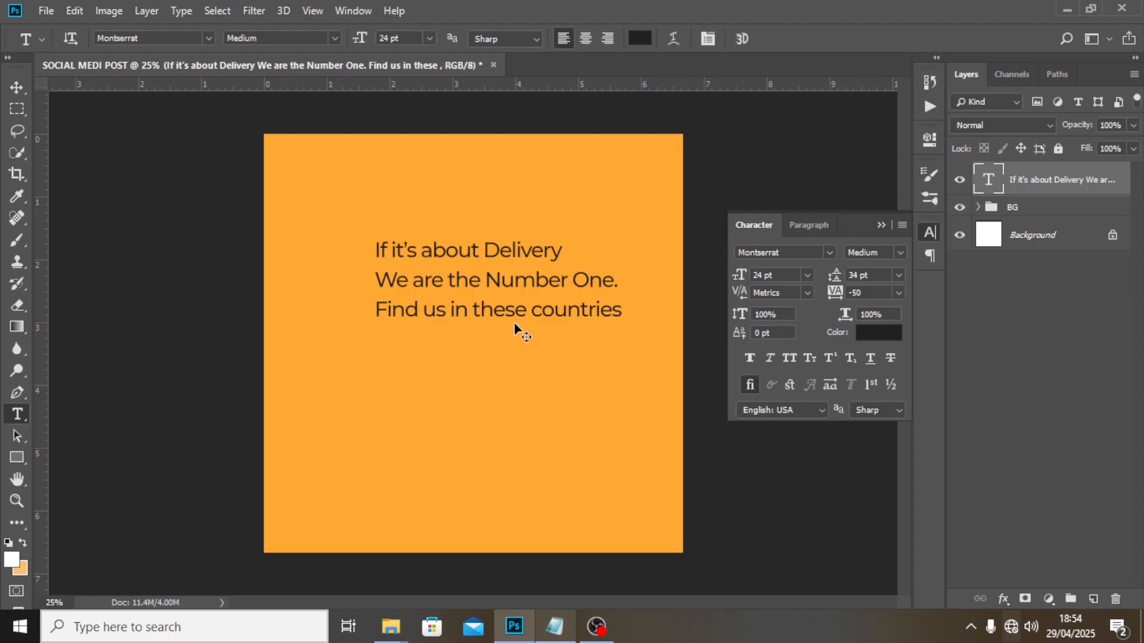
Show the guides and move the headline text to the canvas's left margin guide, its first line just beneath the second horizontal guide
click(15, 88)
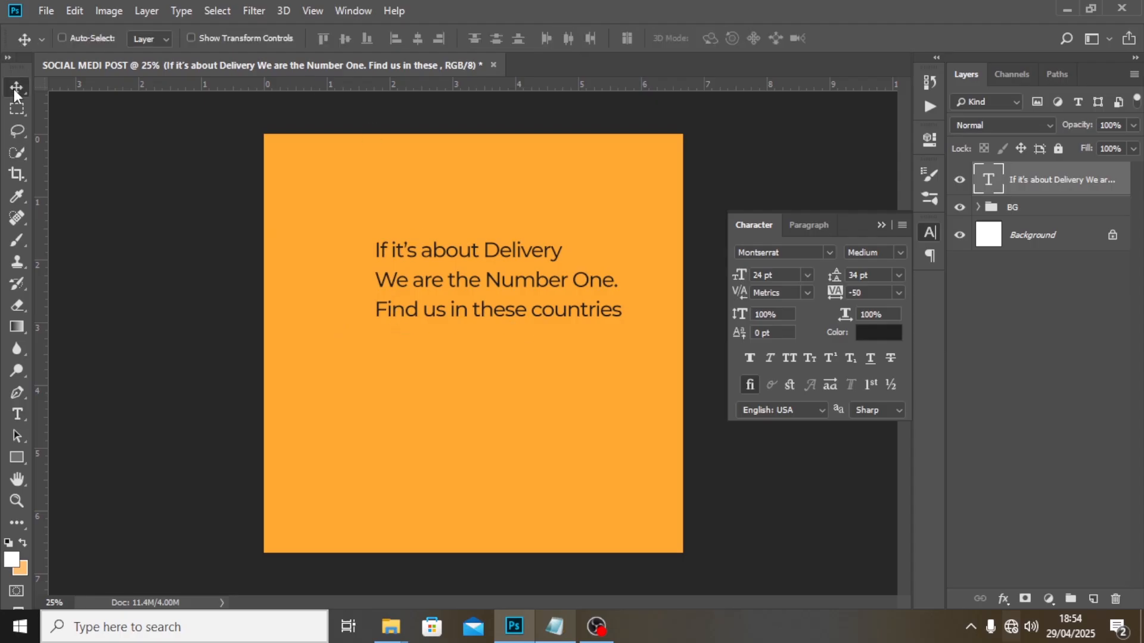
key(ctrl+semicolon)
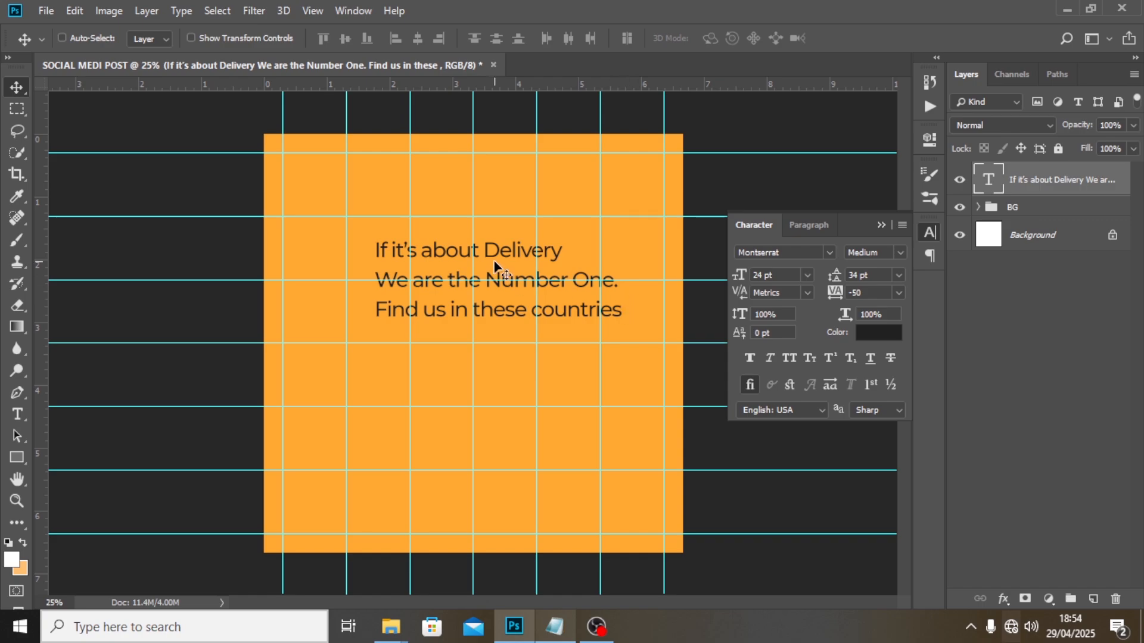
drag(493, 266, 403, 244)
drag(475, 145, 470, 141)
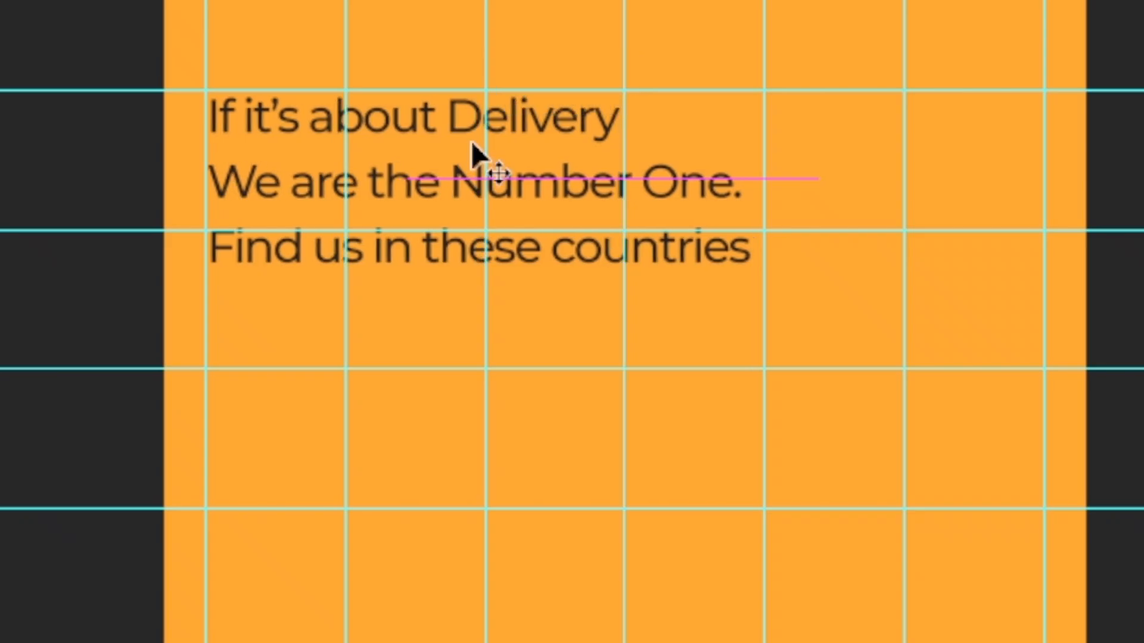
key(Left)
key(Left)
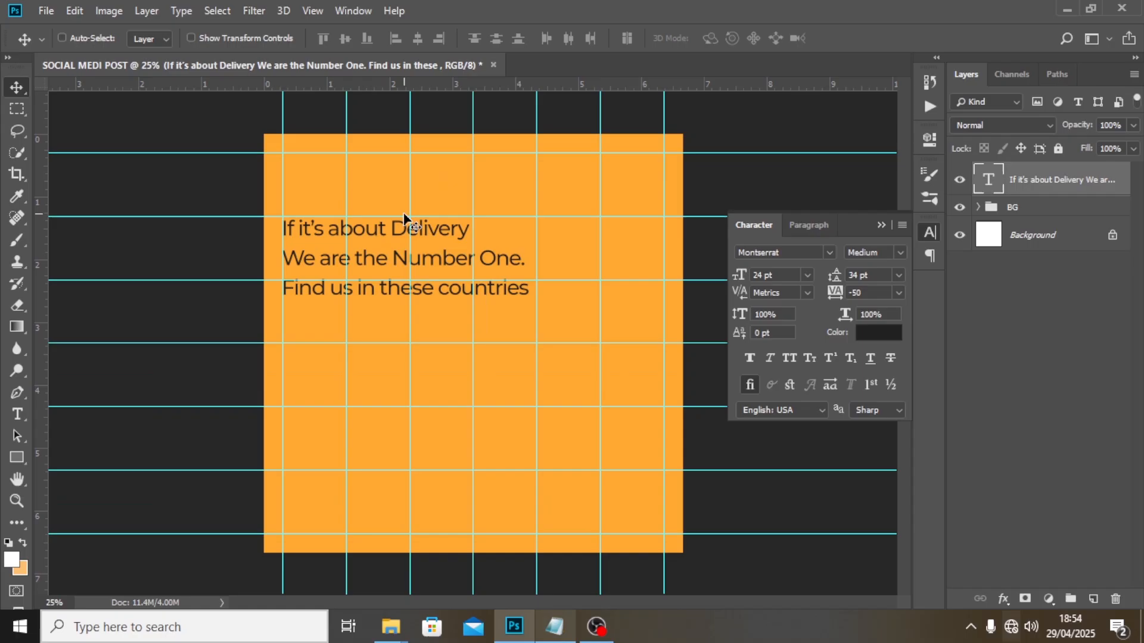
key(Up)
key(Up)
key(Up)
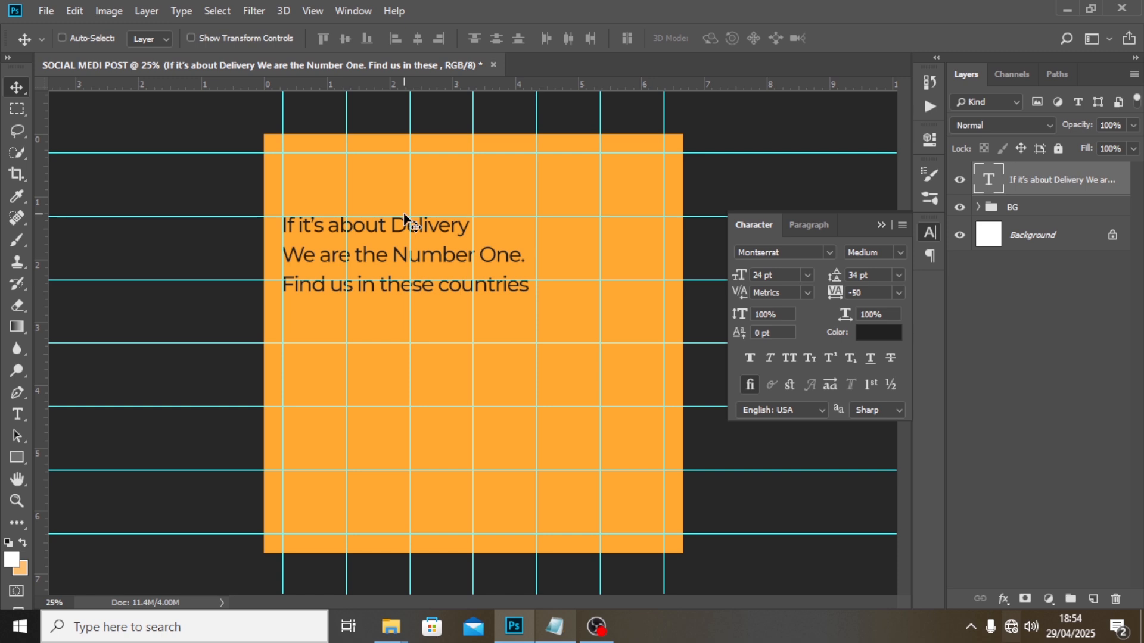
Set the words "Delivery" and "Number One." in the headline text to Montserrat ExtraBold
double_click(988, 179)
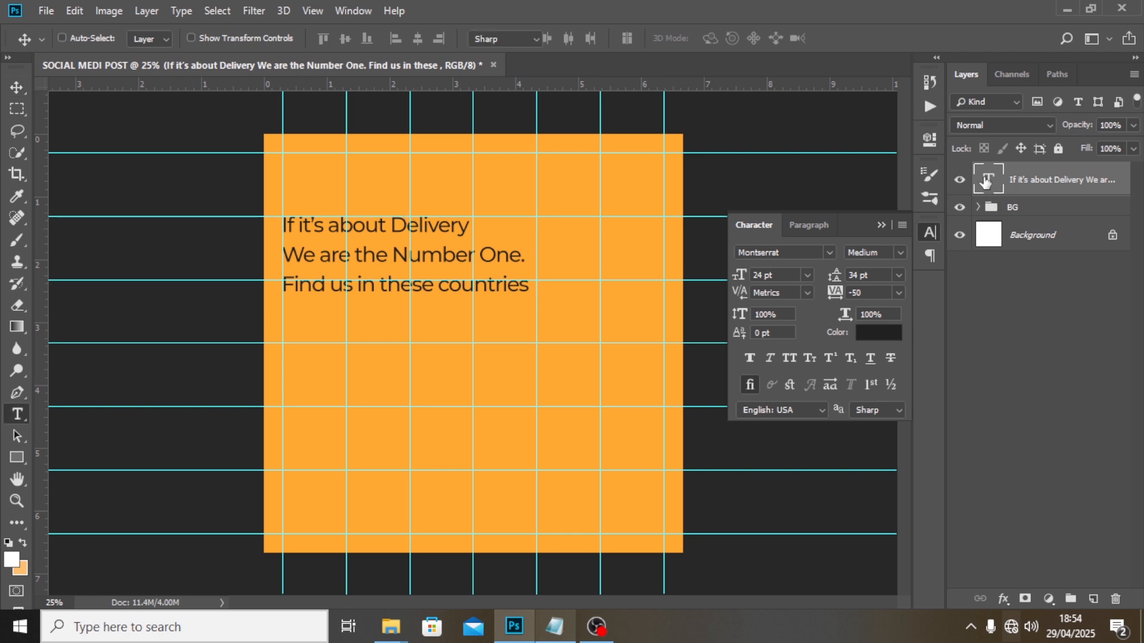
drag(390, 225, 485, 202)
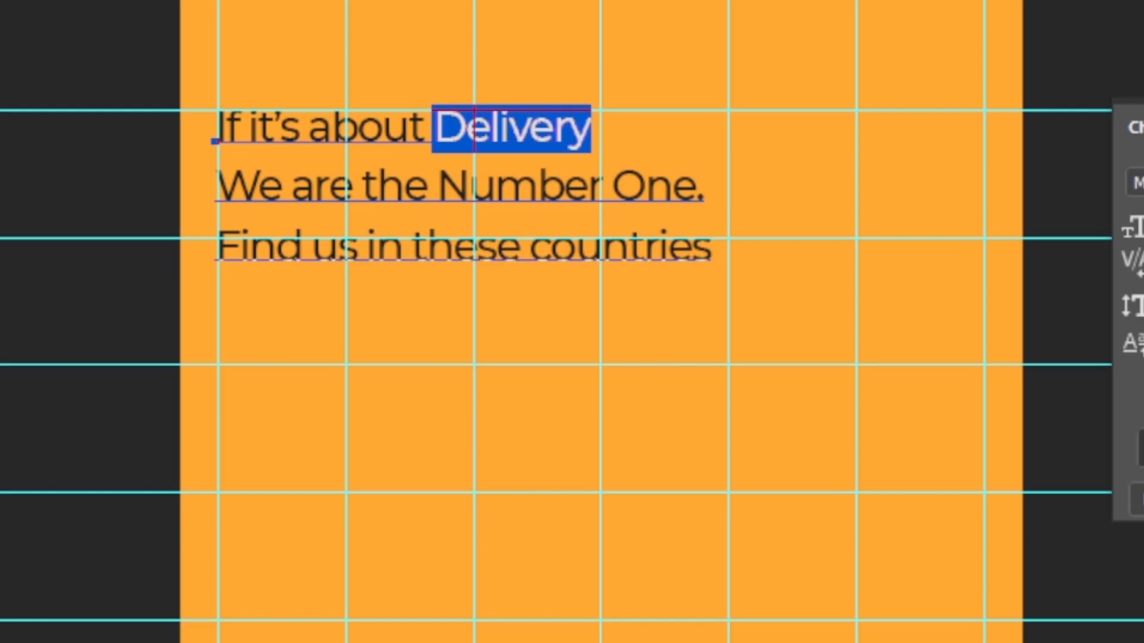
click(874, 253)
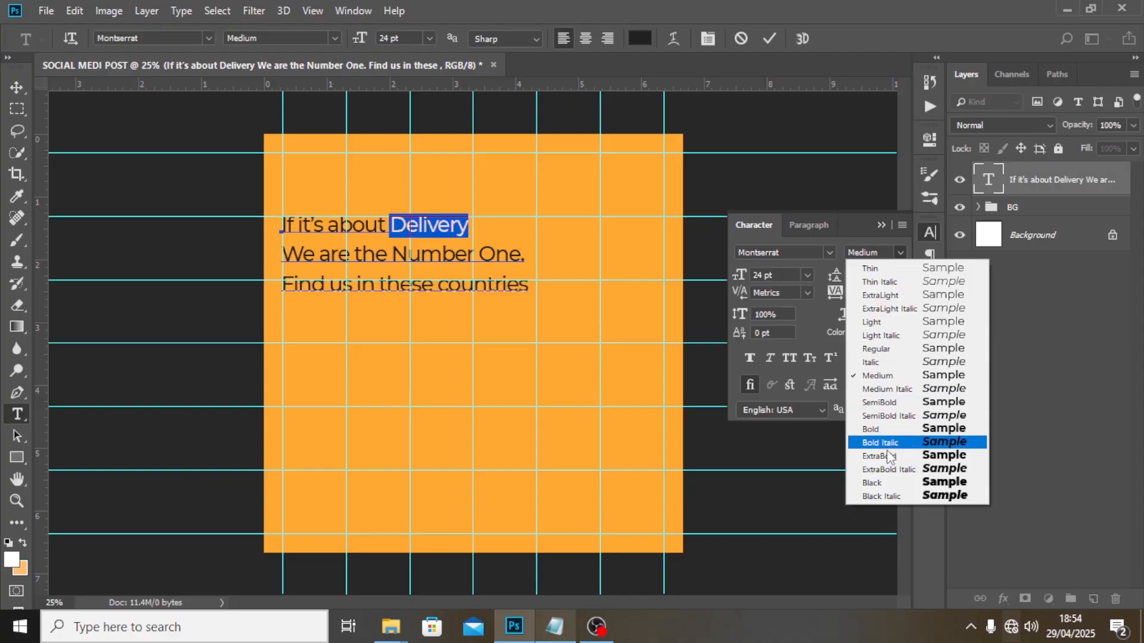
click(887, 453)
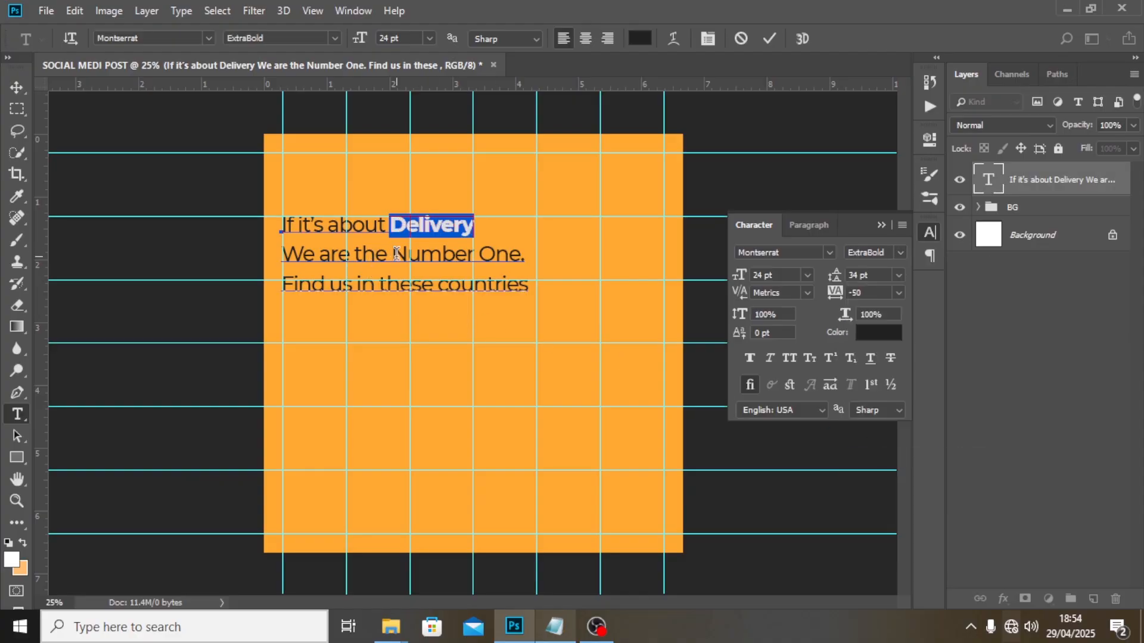
drag(391, 254, 561, 247)
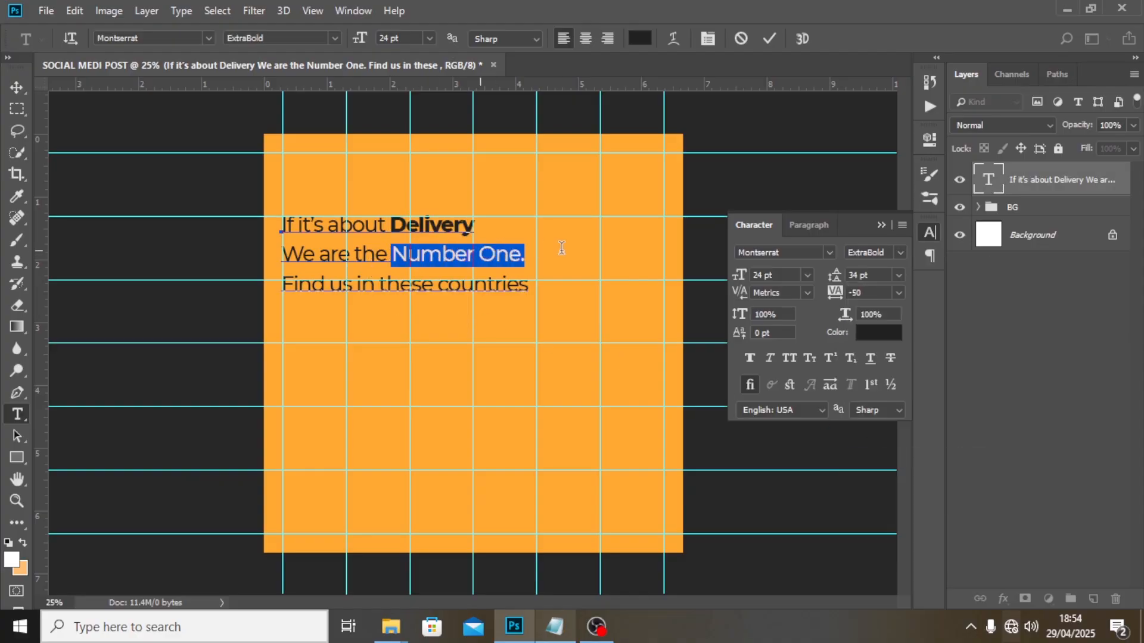
click(897, 252)
click(877, 457)
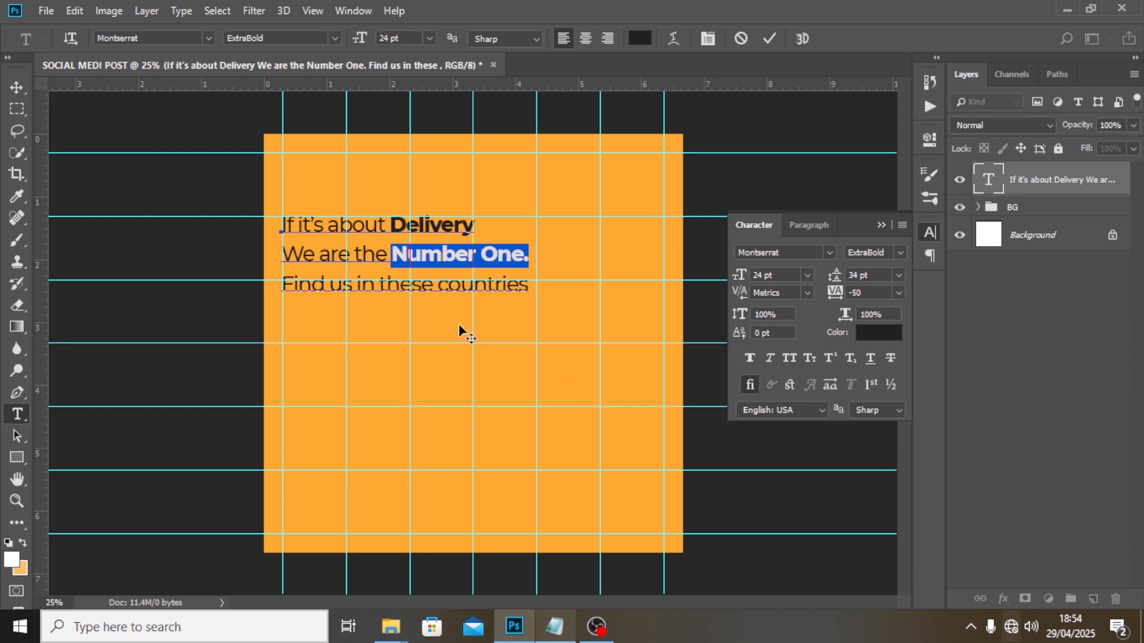
Set the word "countries" in the headline's third line to ExtraBold and commit the text edit
drag(441, 285, 554, 284)
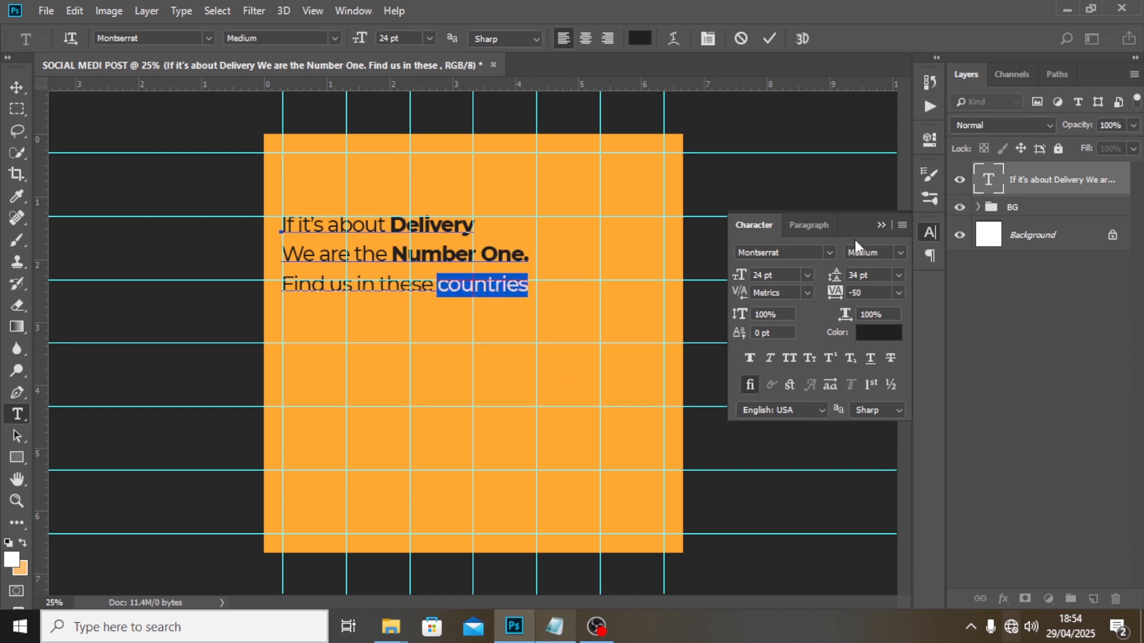
click(894, 253)
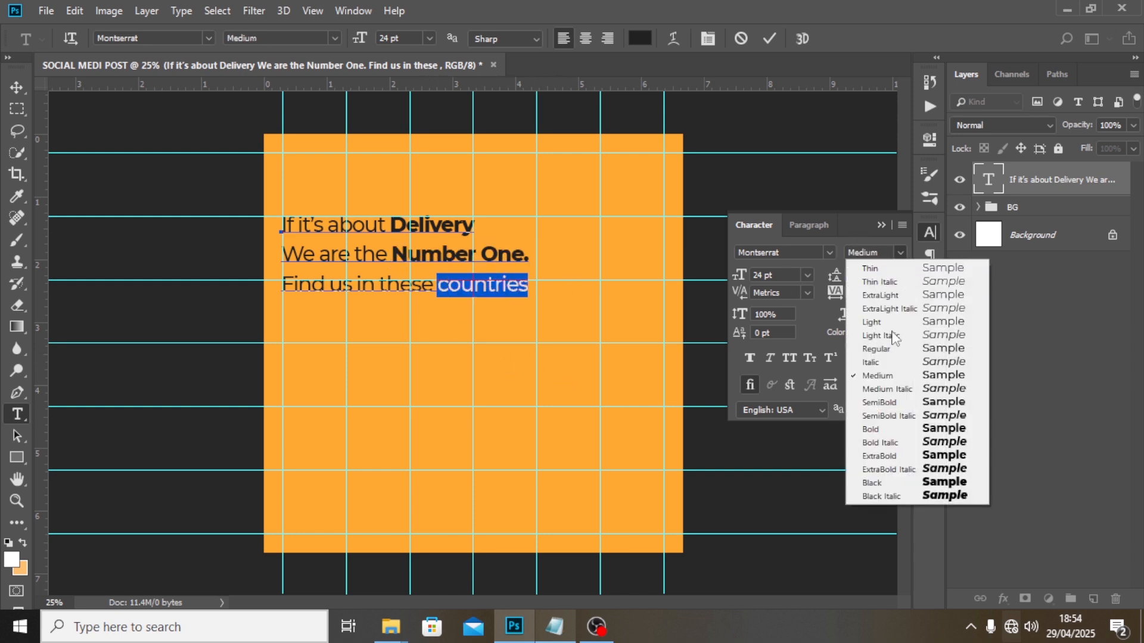
click(886, 457)
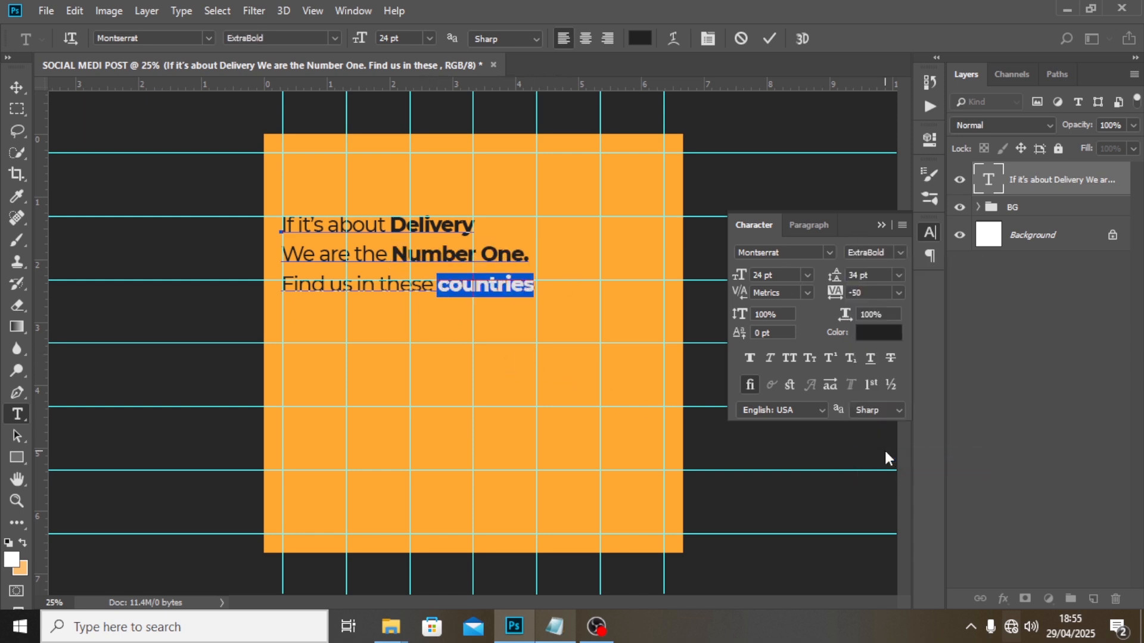
click(994, 182)
click(864, 333)
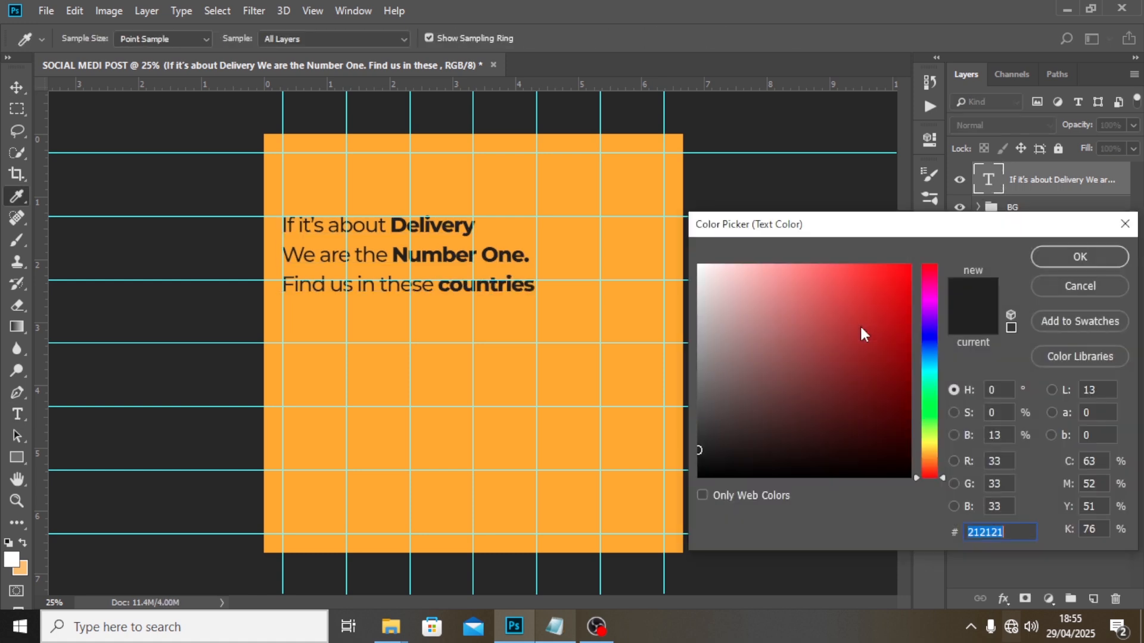
click(1042, 286)
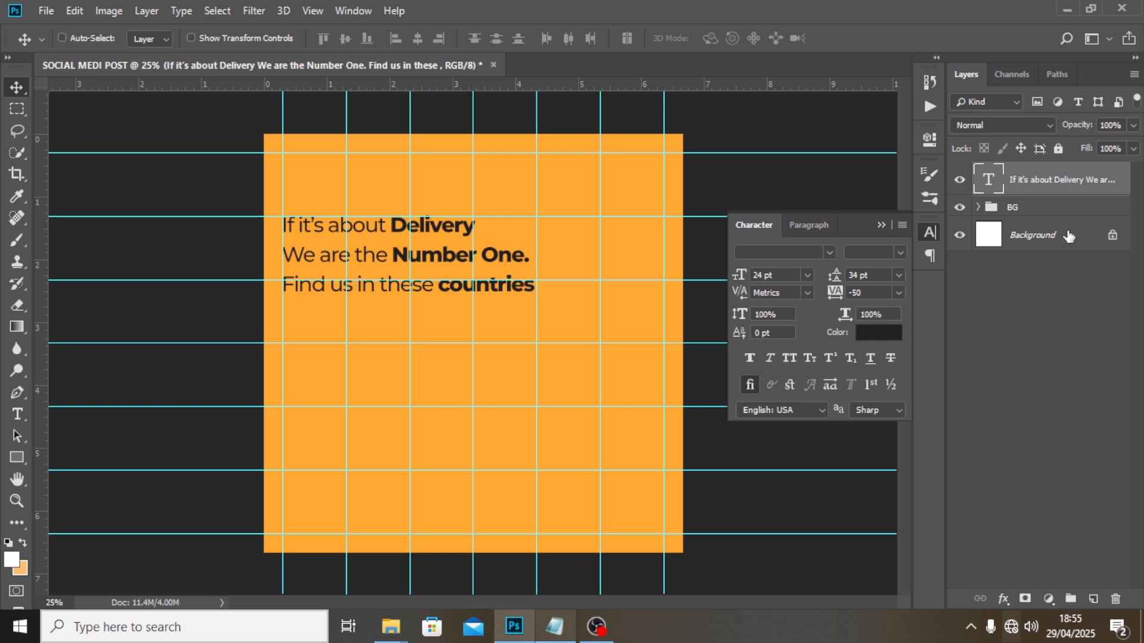
Duplicate the headline text layer directly below the original text and set the copy's font size to 16 pt
key(ctrl+j)
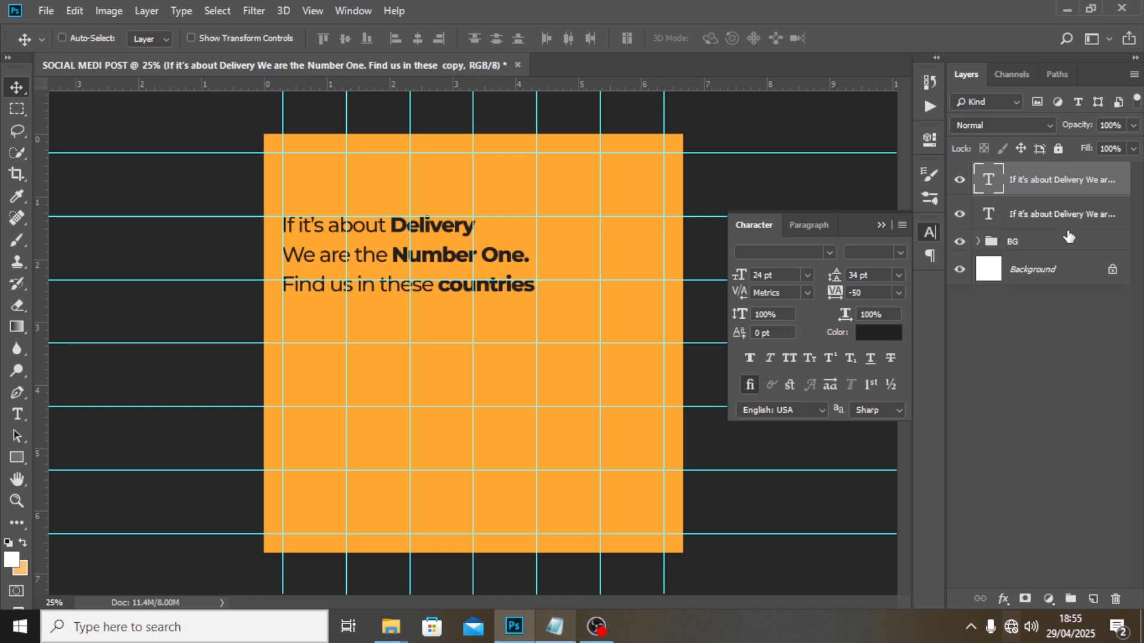
drag(451, 255, 450, 354)
click(749, 275)
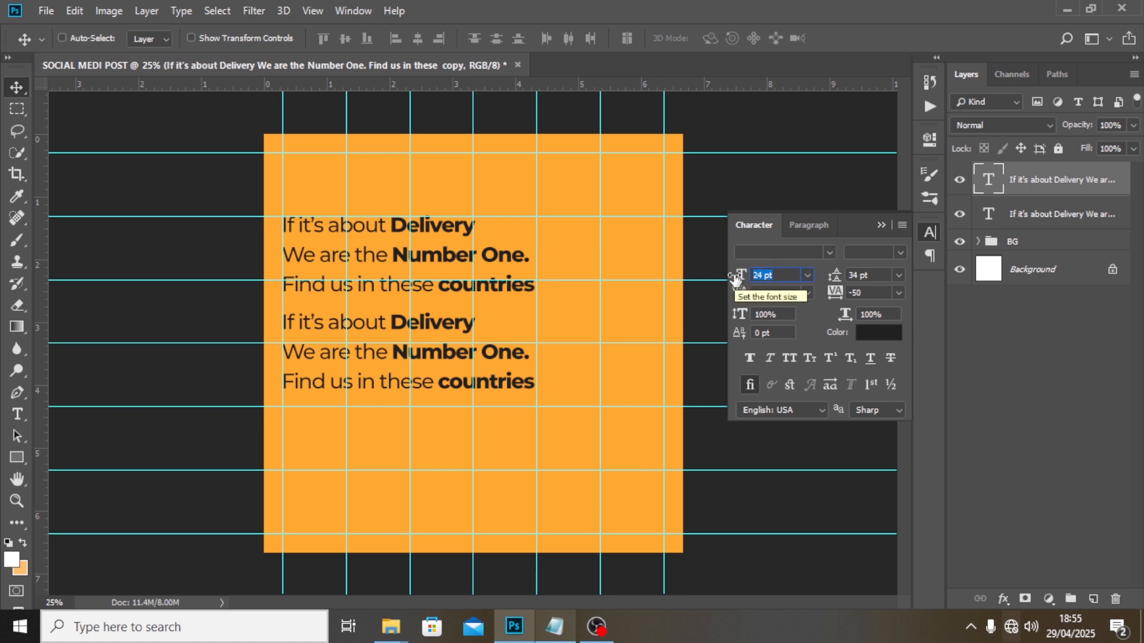
text(16)
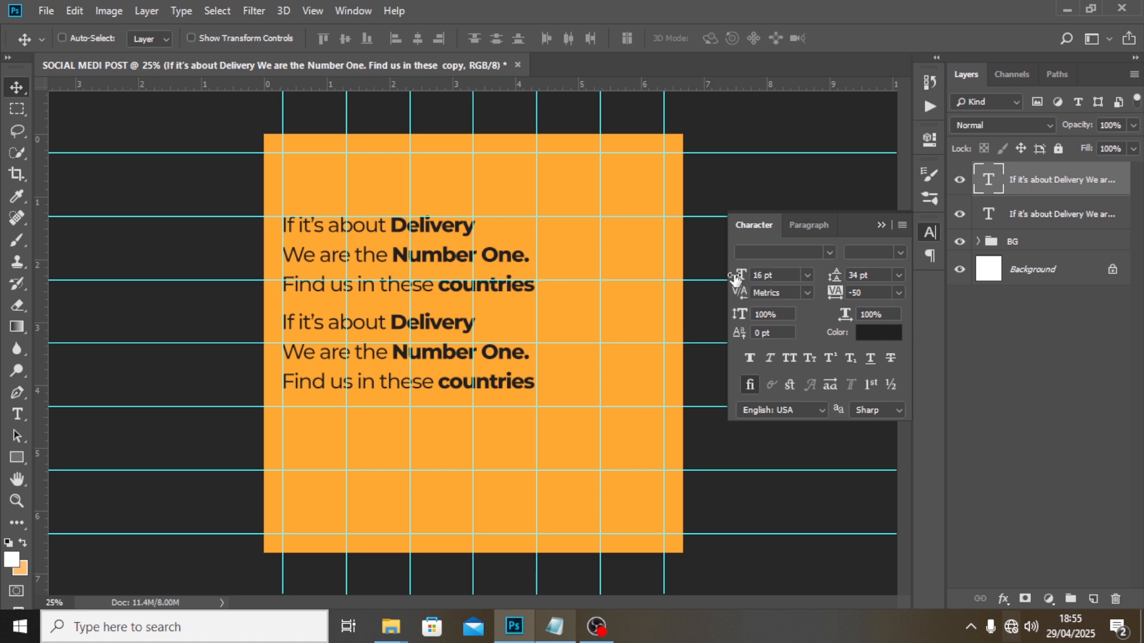
Replace the duplicate's text with the country list from Notepad, "Ghana" to "Ivory Coast", and place it slightly indented beneath the headline
click(554, 627)
drag(212, 365, 132, 304)
key(ctrl+c)
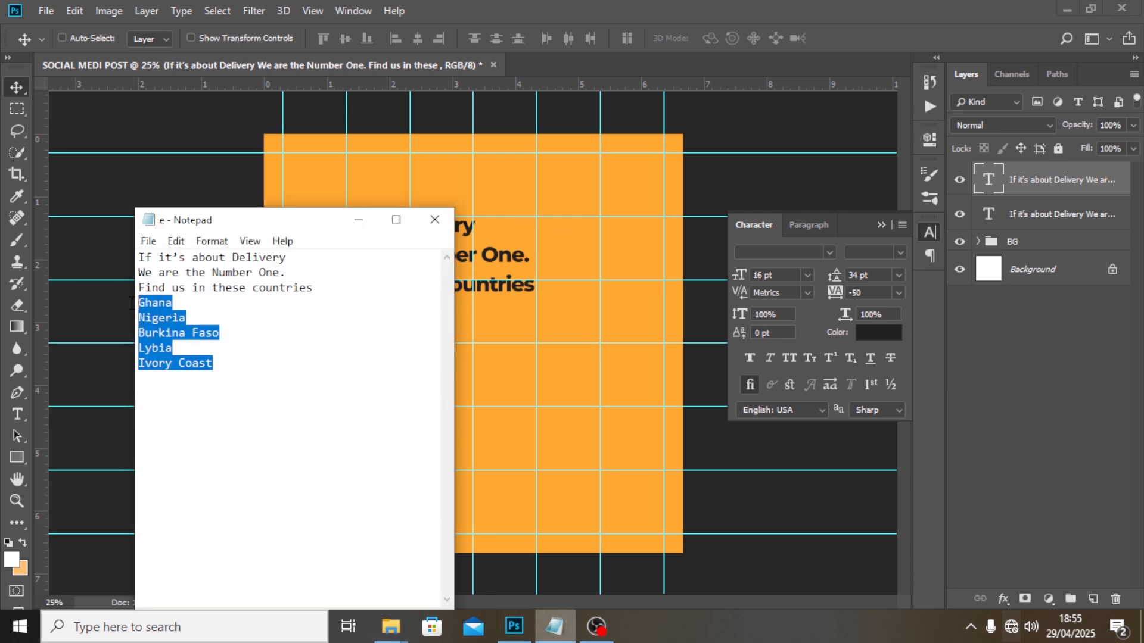
click(559, 8)
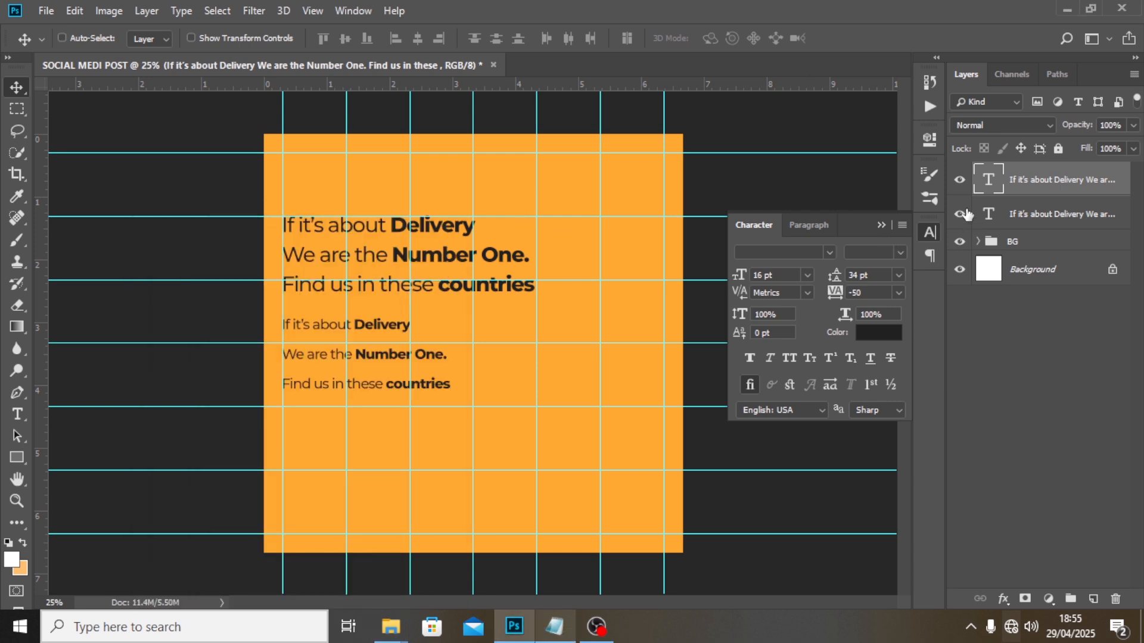
double_click(987, 178)
key(ctrl+v)
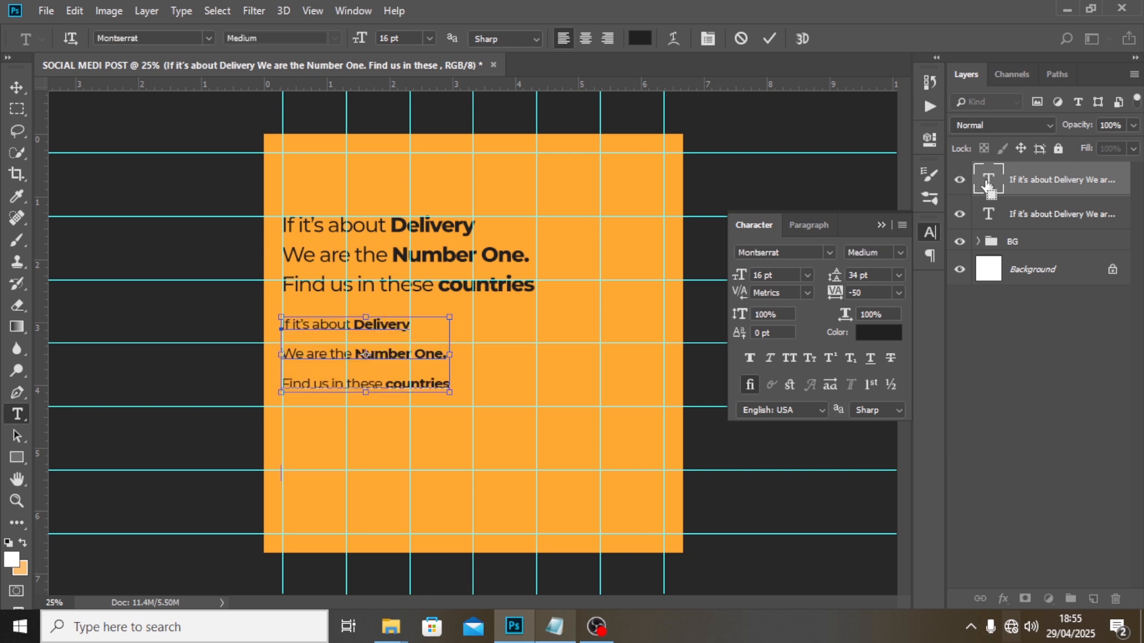
key(ctrl+Return)
key(v)
drag(332, 376, 351, 360)
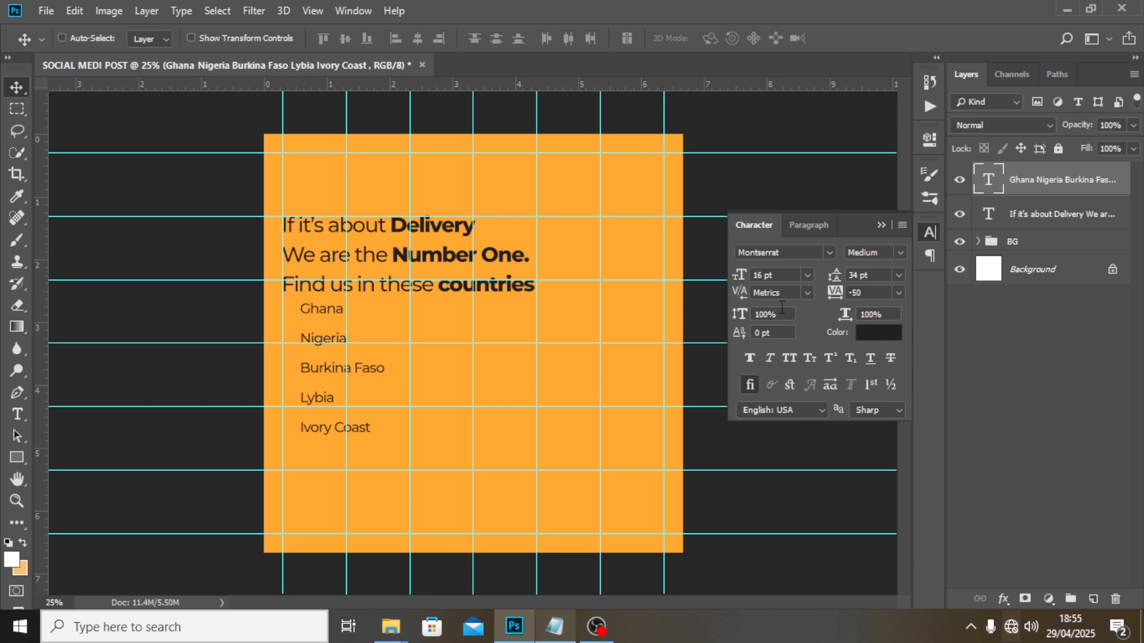
Hide the guides and set the country list's leading to 22 pt
click(757, 275)
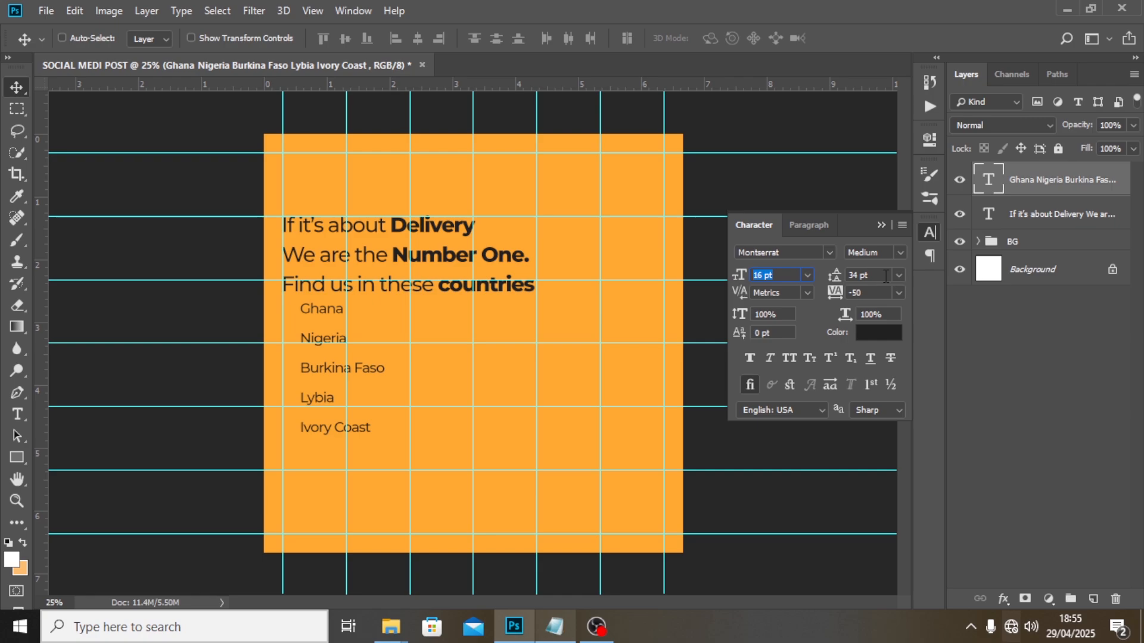
key(BackSpace)
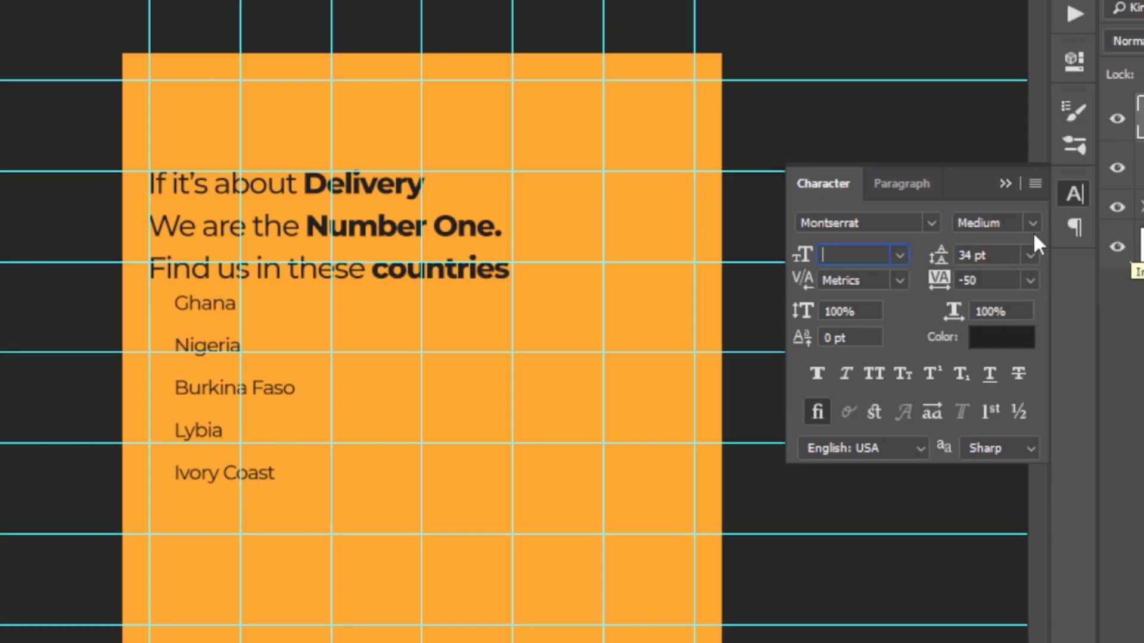
click(1007, 183)
key(ctrl+semicolon)
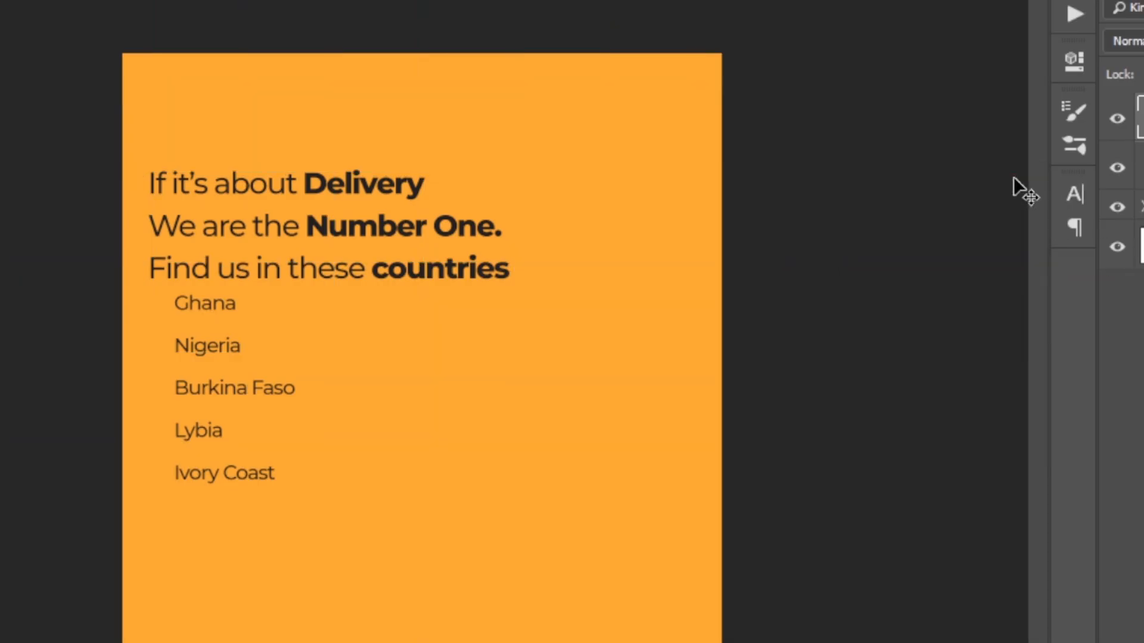
click(1073, 197)
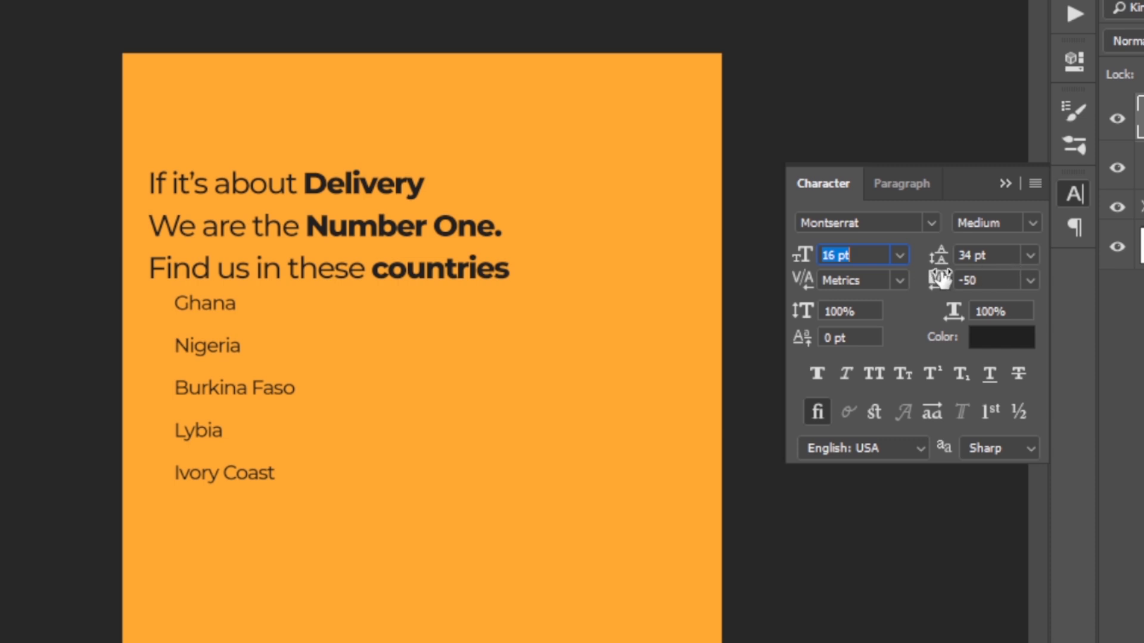
drag(1005, 255, 953, 257)
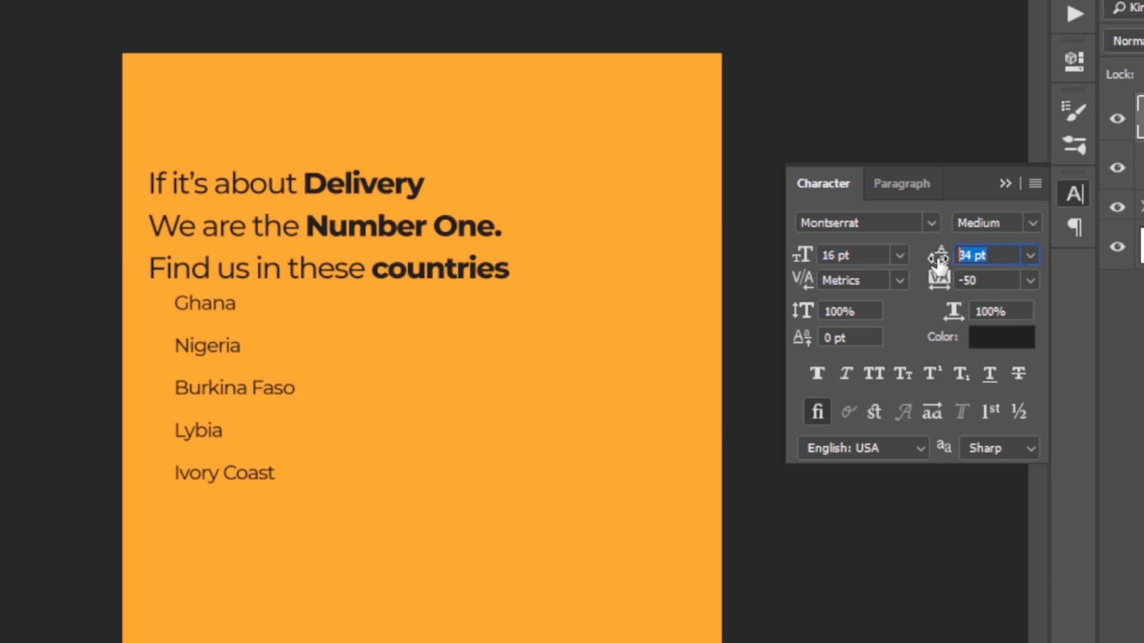
text(22)
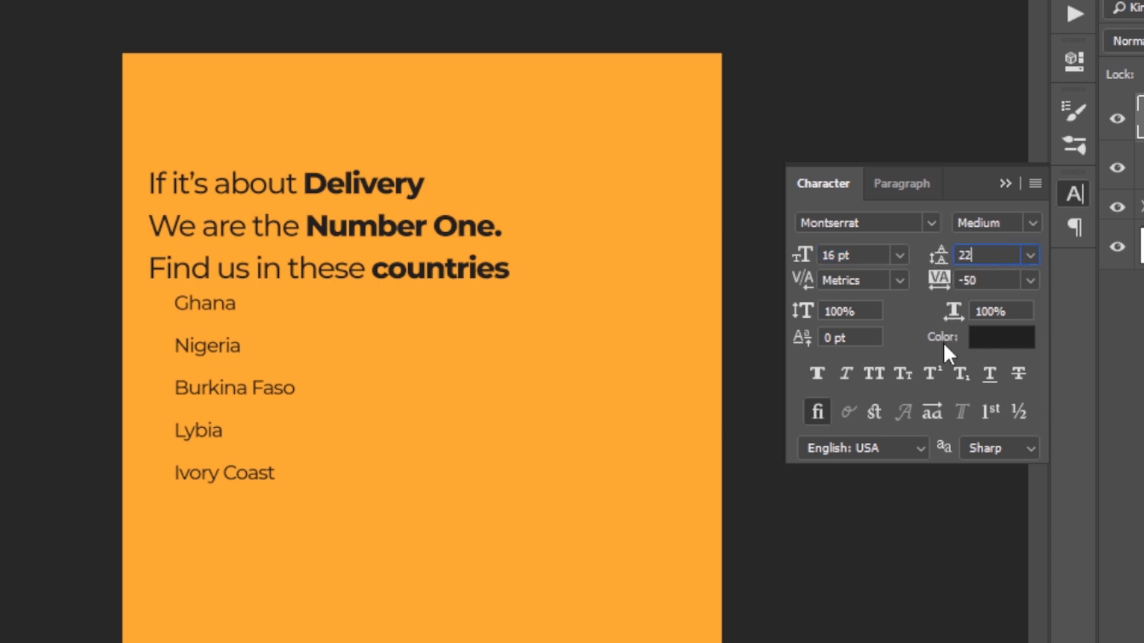
key(Return)
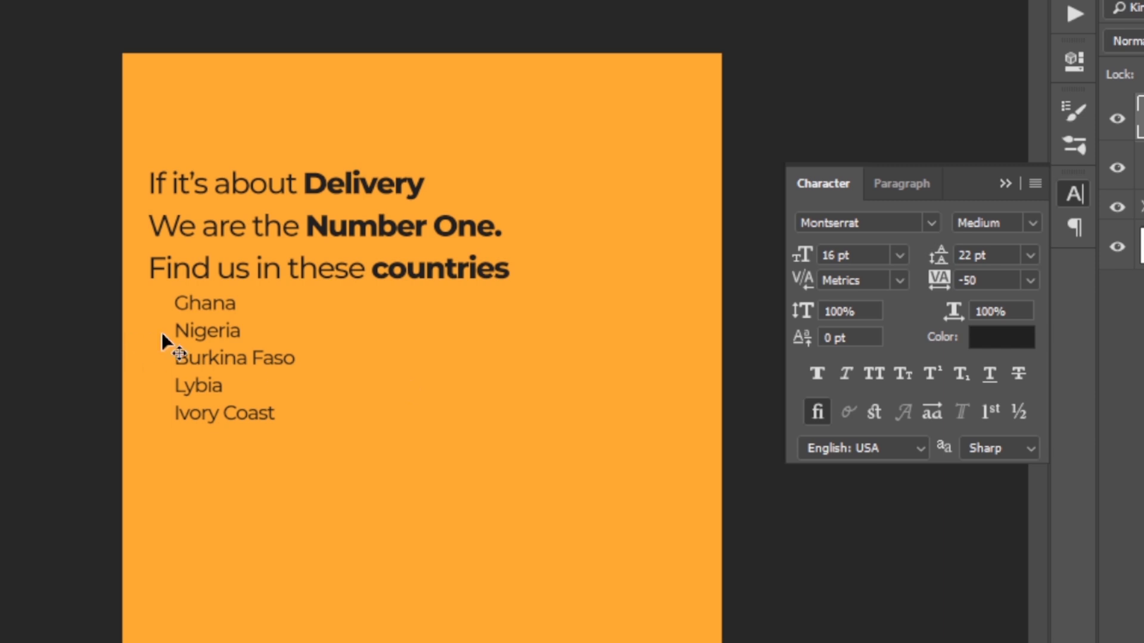
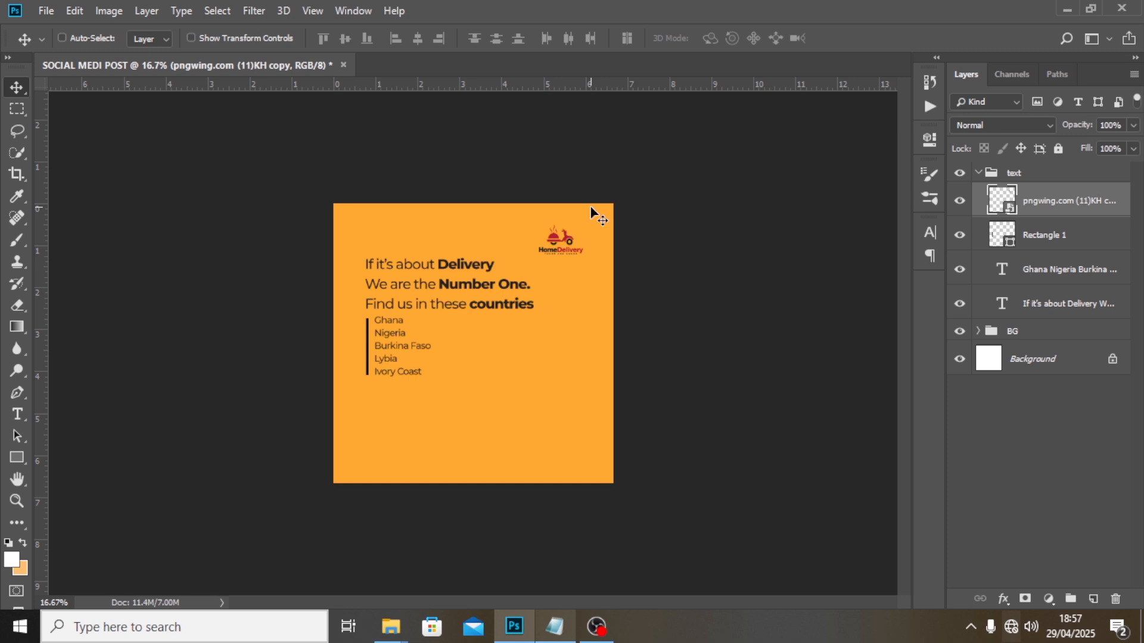
Nudge the HomeDelivery logo up slightly and apply a Color Overlay of 1a1a1a to it
key(shift+Up)
key(shift+Up)
double_click(1116, 199)
drag(640, 85, 765, 56)
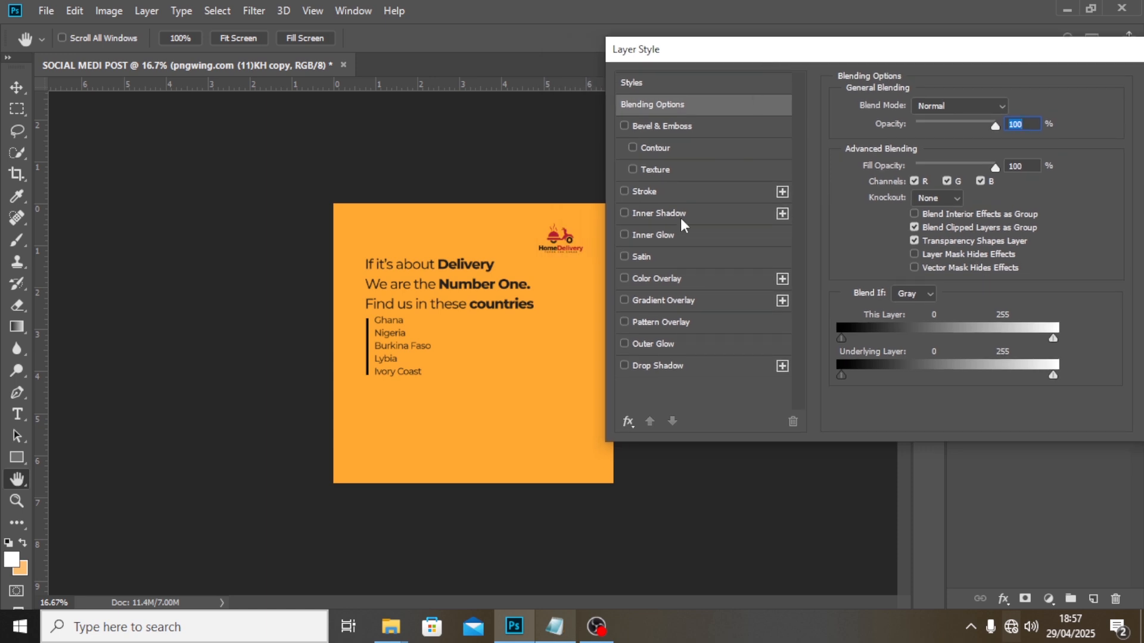
click(657, 279)
click(1022, 114)
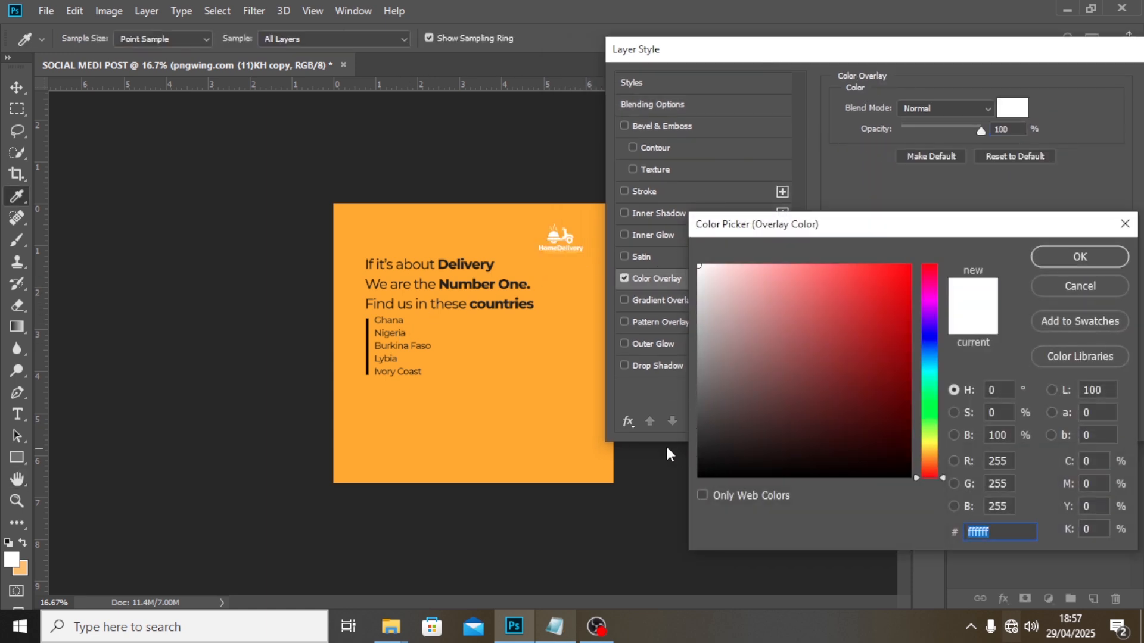
text(1a1a1a)
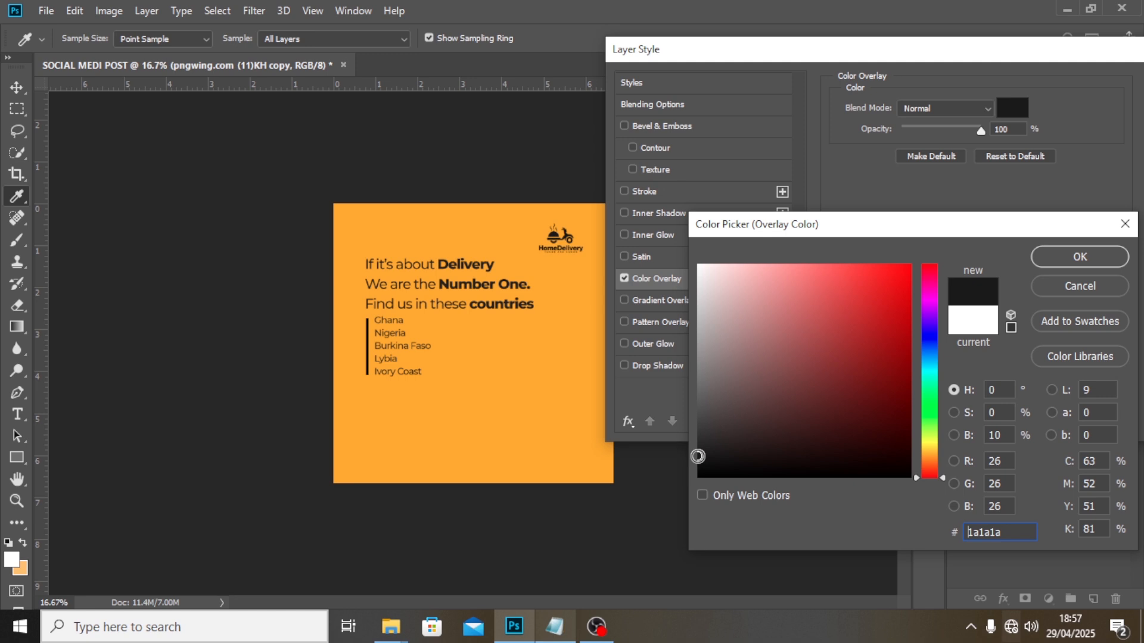
click(1064, 262)
drag(980, 64, 901, 77)
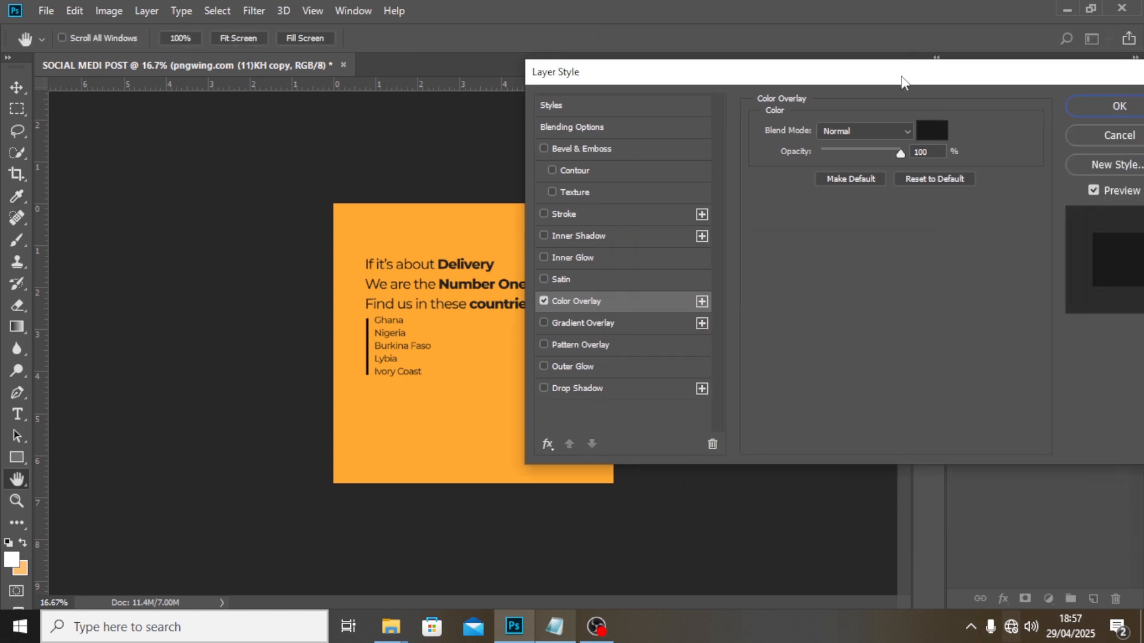
click(1109, 114)
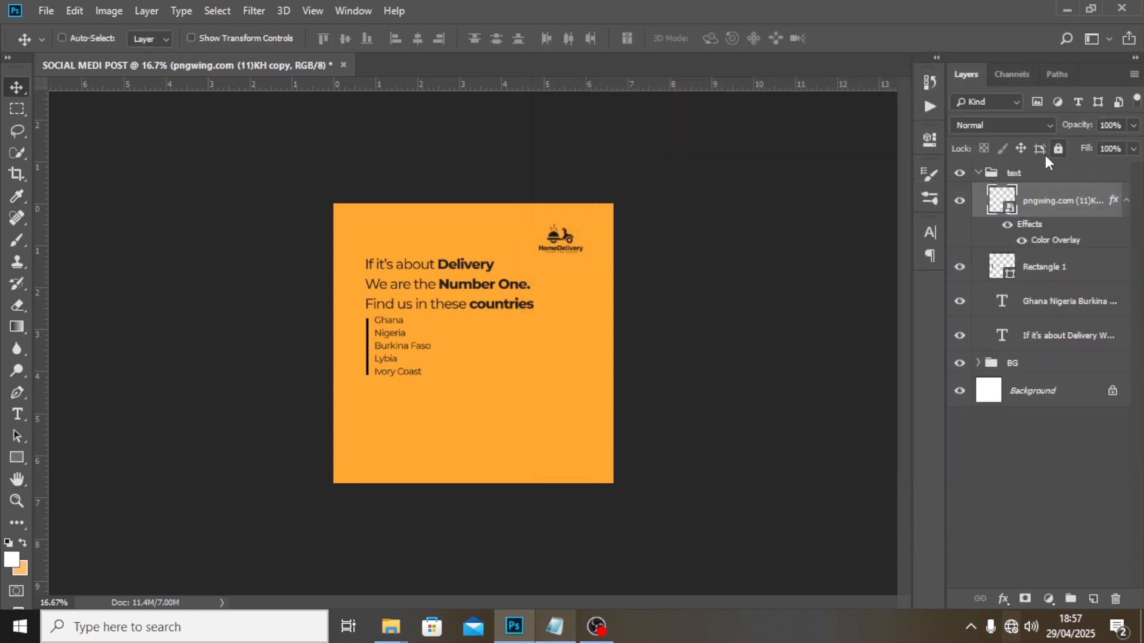
Collapse the text group, expand the BG group and delete the layer mask from Color Fill 1
click(978, 173)
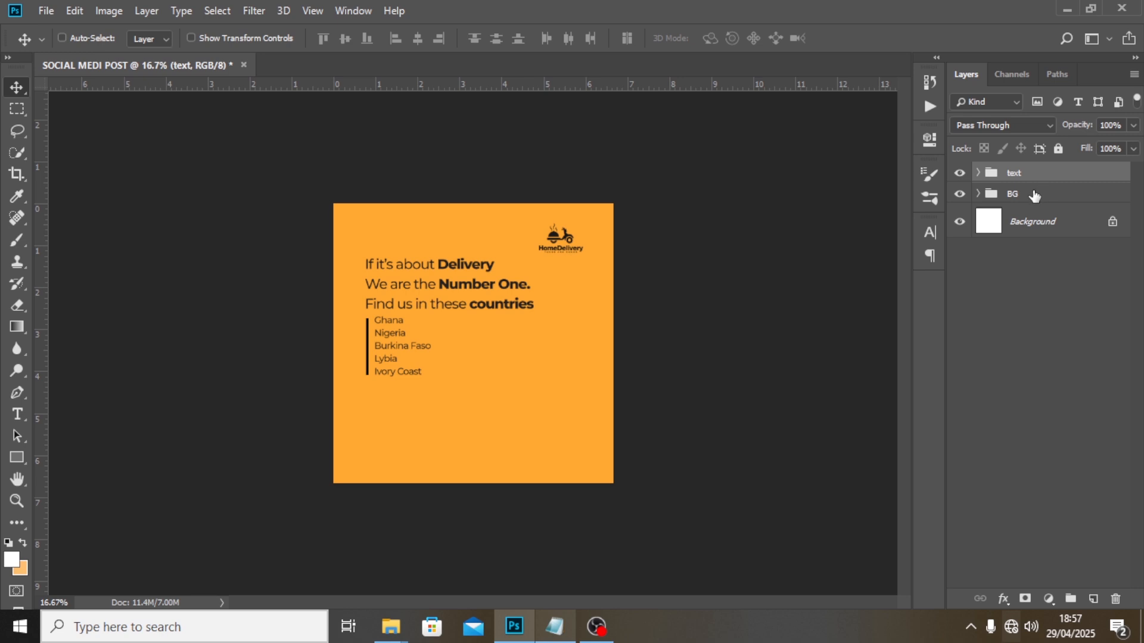
click(978, 194)
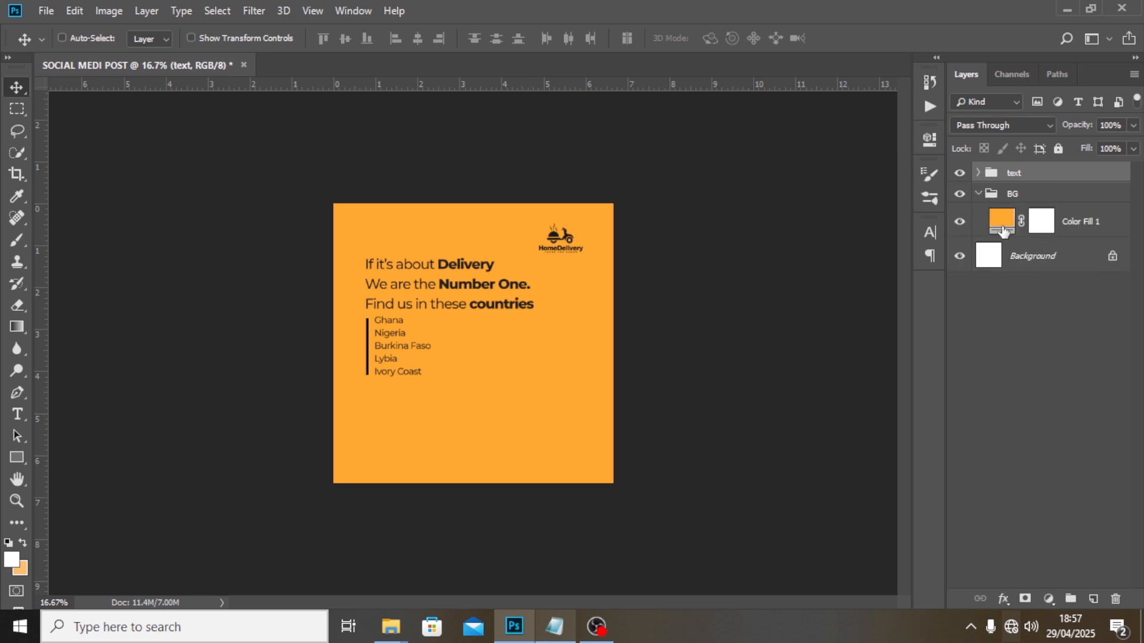
click(1039, 229)
right_click(1040, 225)
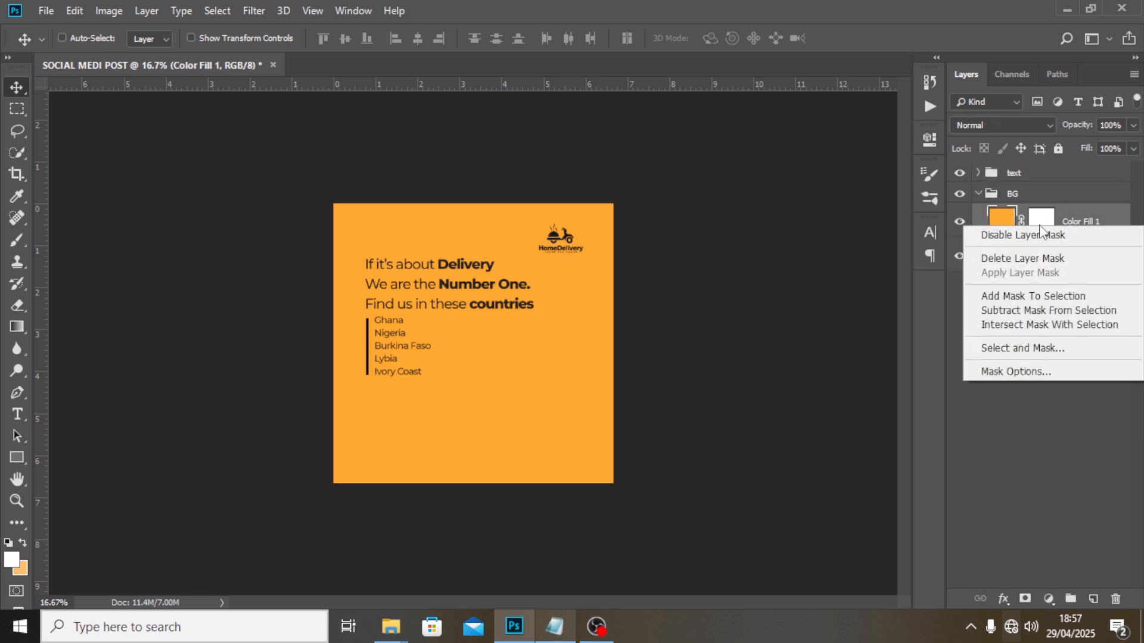
click(1000, 263)
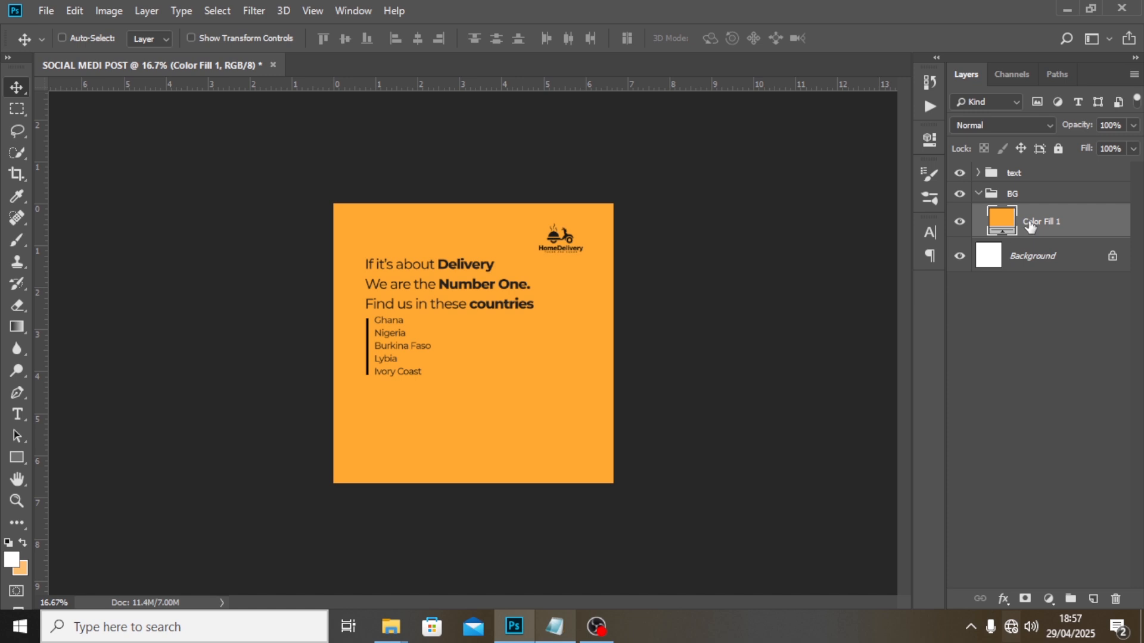
Place the SHAPE file as an embedded object above Color Fill 1 in the BG group
click(46, 10)
click(87, 315)
click(579, 149)
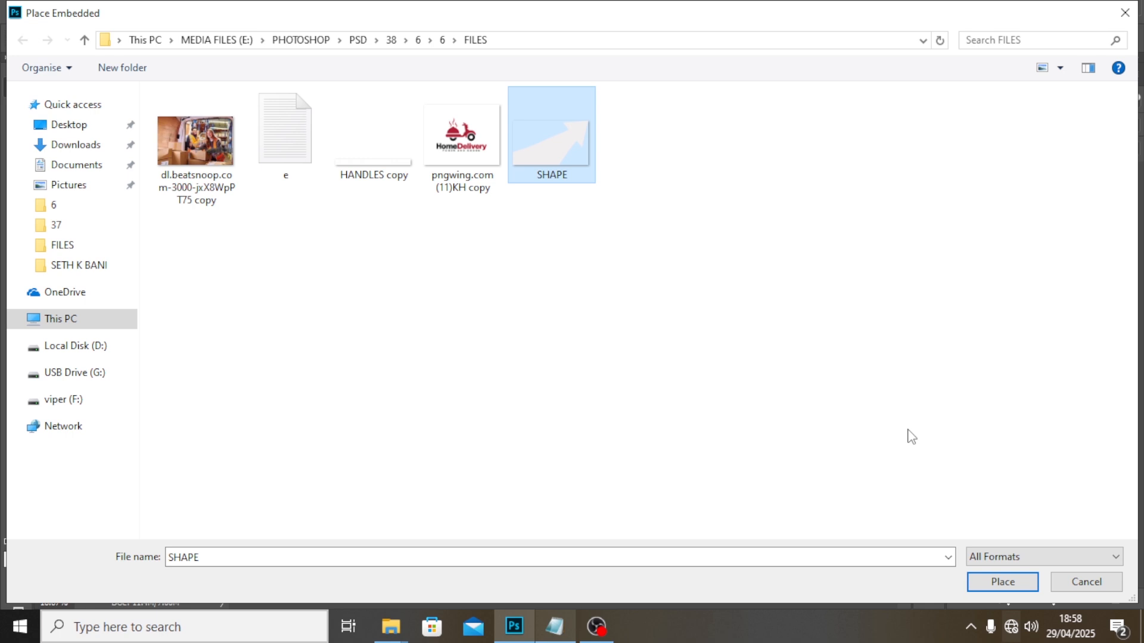
click(1002, 583)
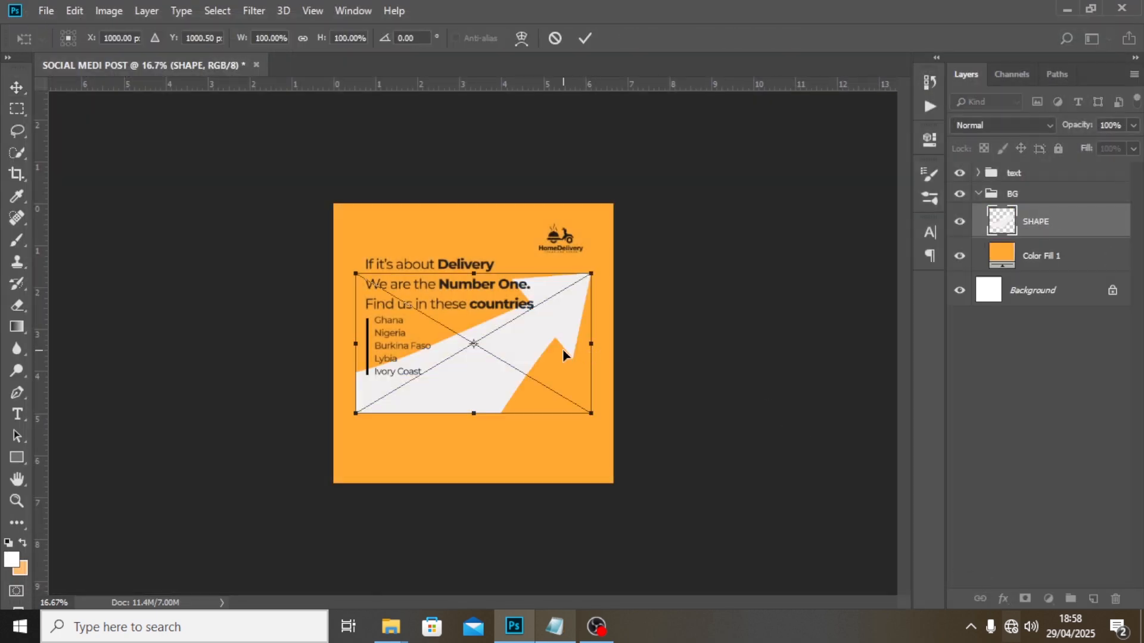
Move the arrow shape to the canvas's lower-left corner, nudge it up slightly and commit the placement
drag(560, 348, 539, 424)
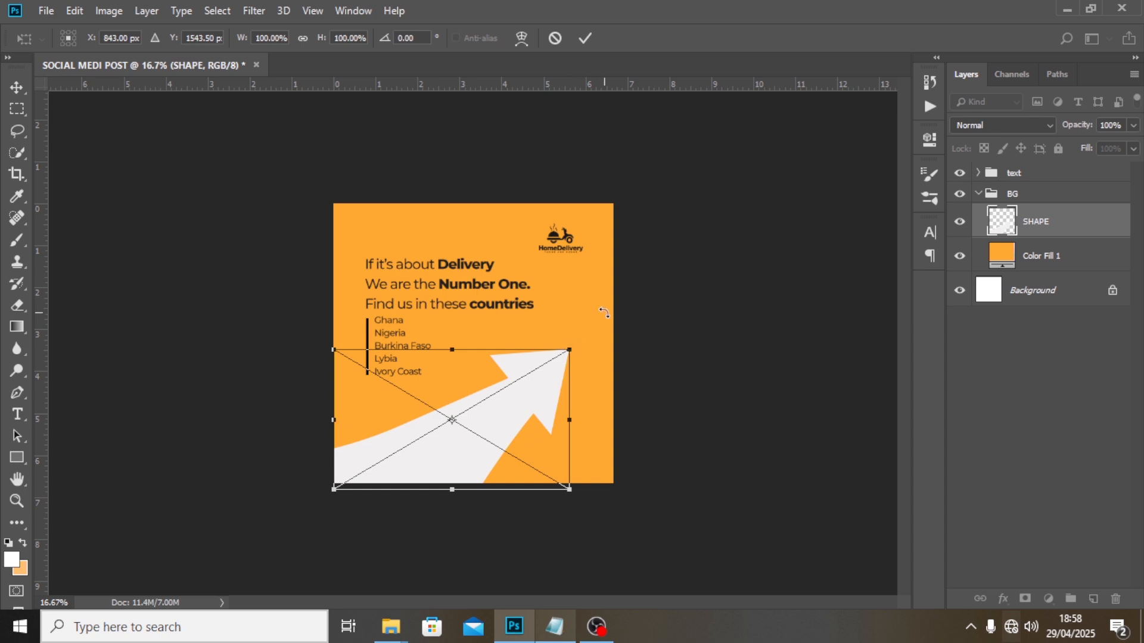
key(Up)
key(Up)
key(Up)
key(Up)
key(Up)
key(Up)
key(Up)
key(Up)
key(Up)
key(Up)
key(Up)
key(Up)
key(Up)
key(Up)
key(Up)
key(Up)
key(Up)
key(Up)
key(Up)
key(Up)
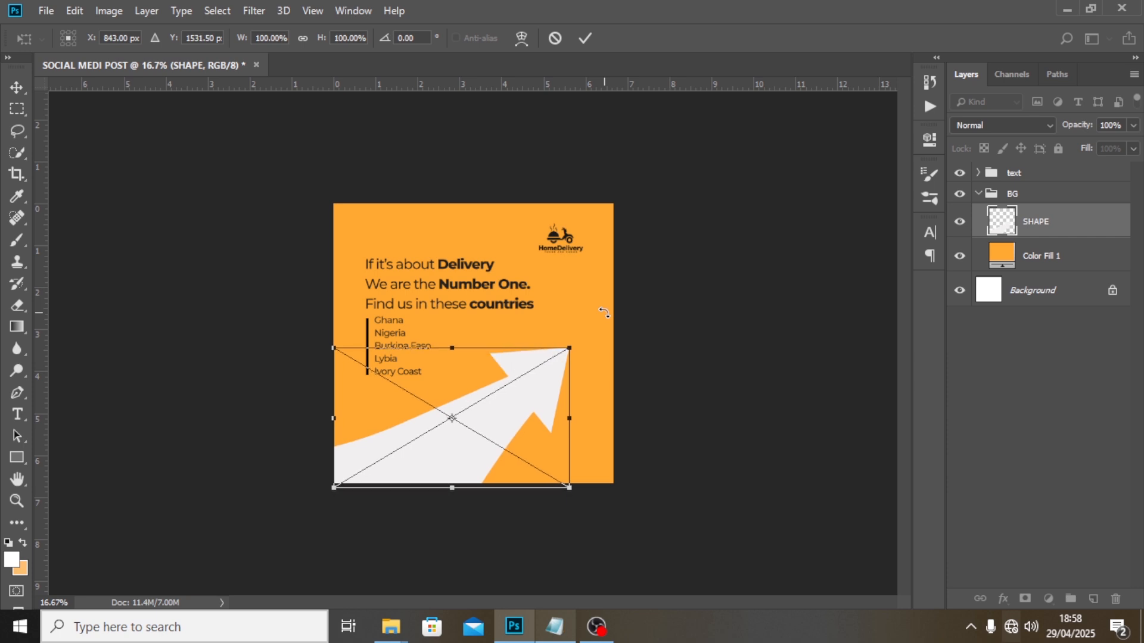
key(Return)
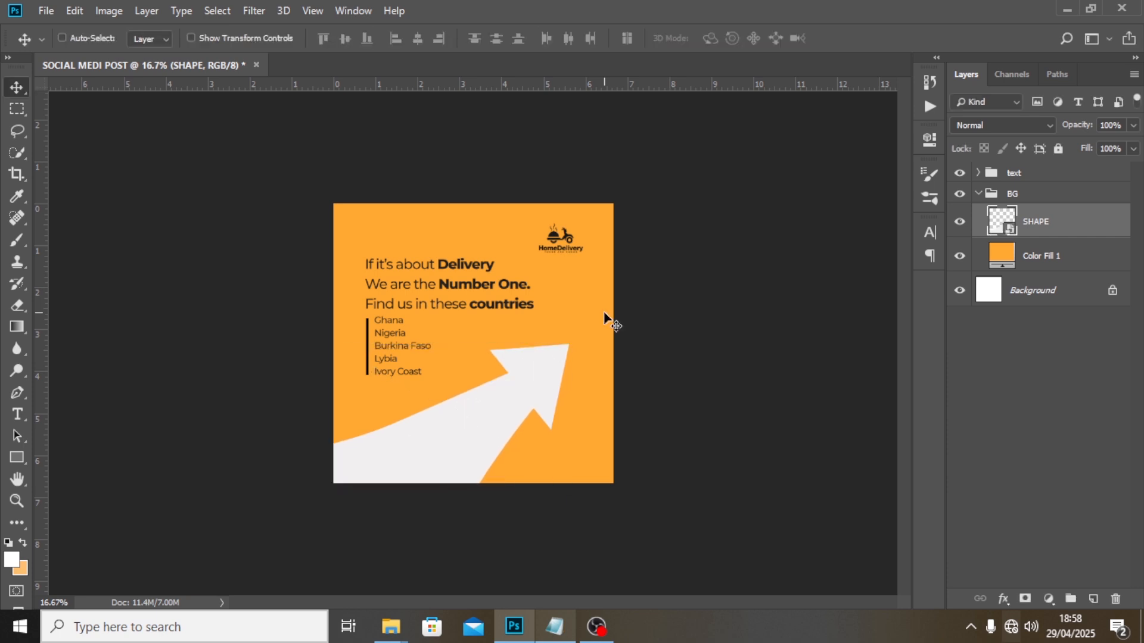
Load the SHAPE layer's outline as a selection, hide that layer and add a mask from the selection to Color Fill 1
ctrl+click(1005, 226)
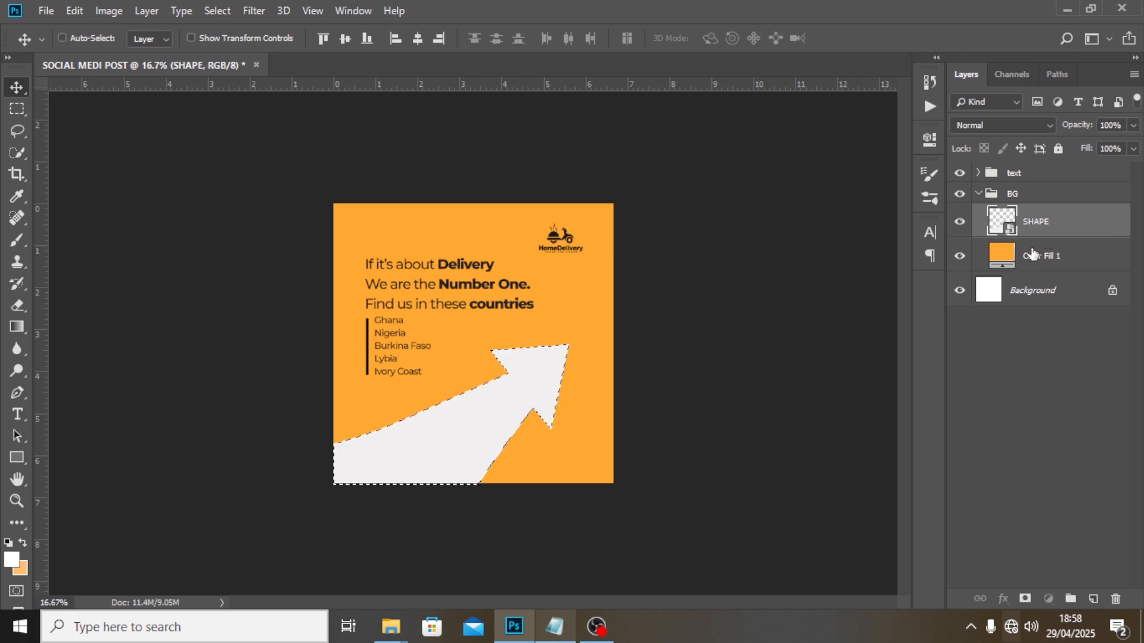
click(1026, 262)
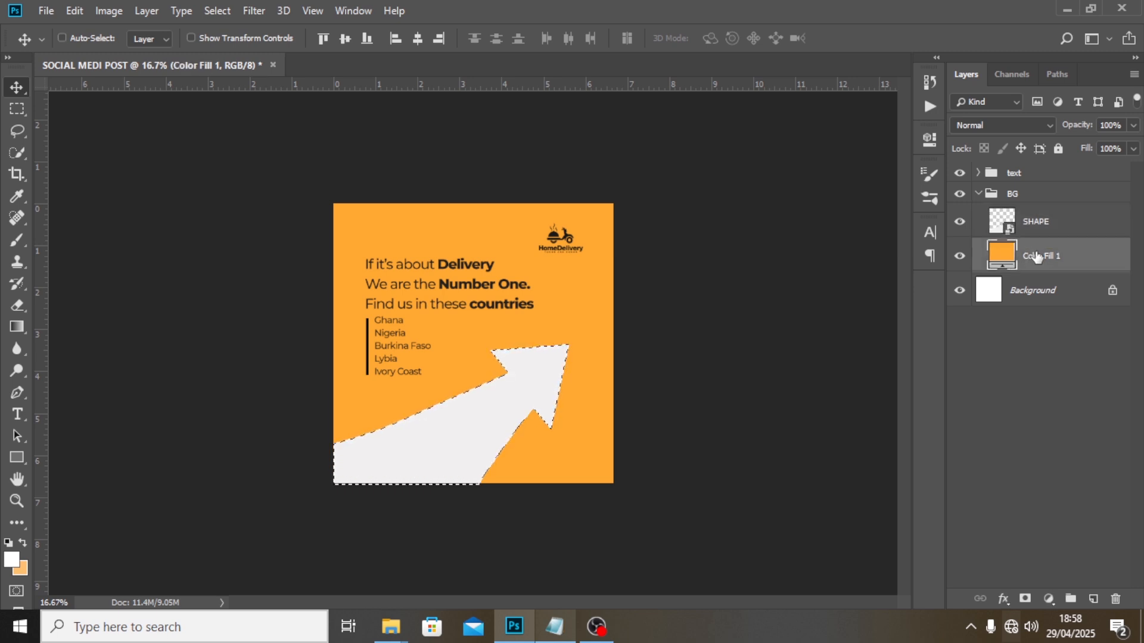
click(959, 223)
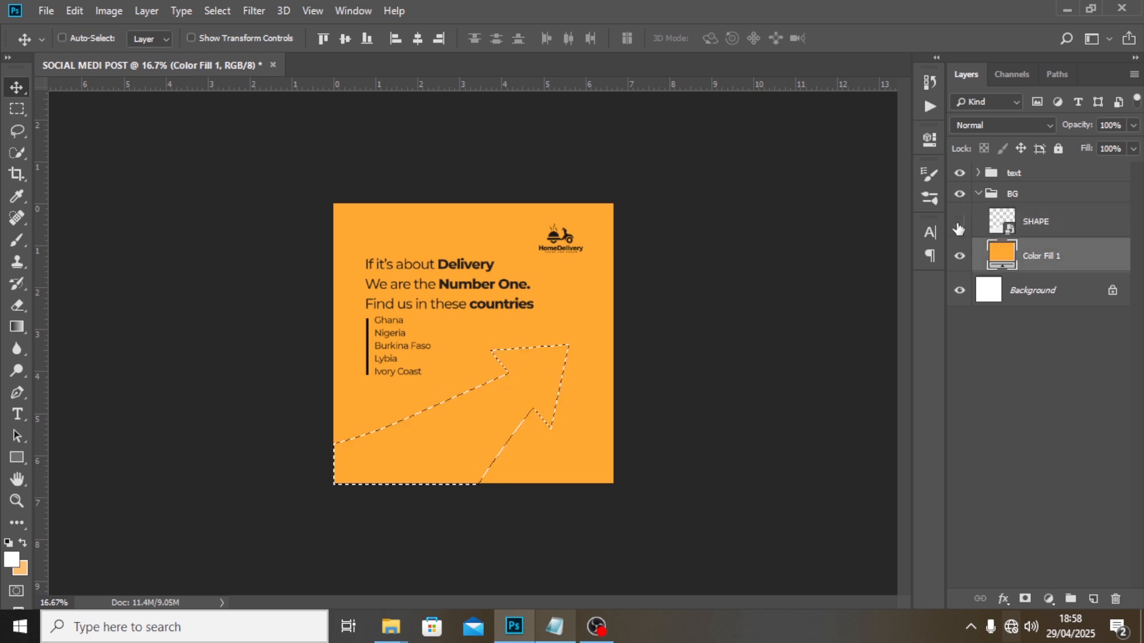
click(1024, 601)
Invert the Color Fill 1 layer mask so the arrow is cut out of the orange fill
double_click(1042, 262)
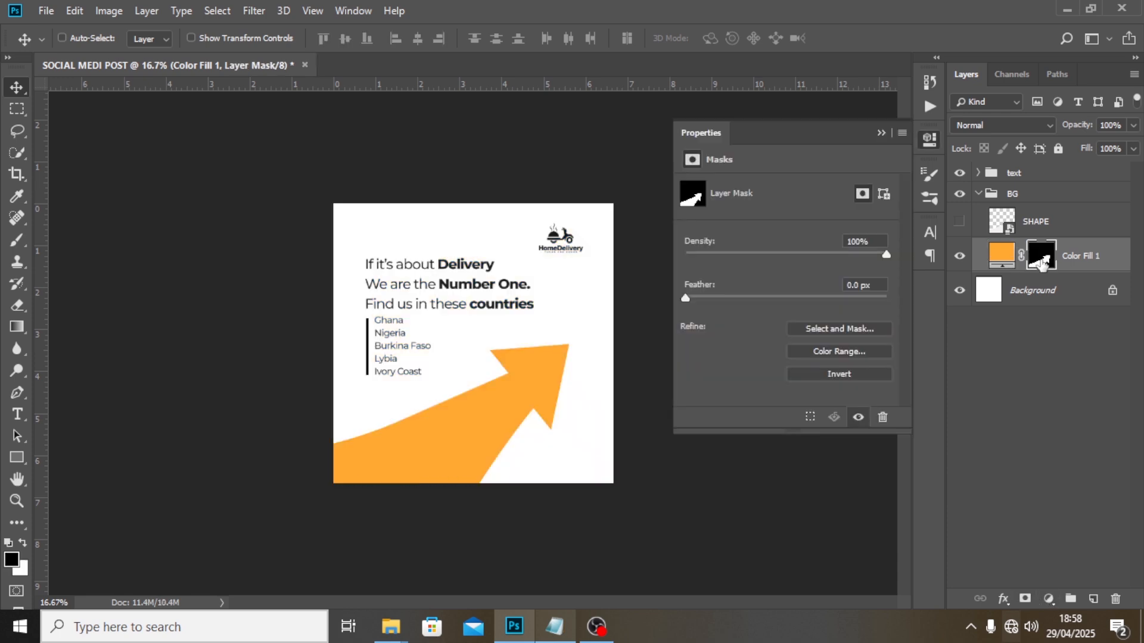
click(859, 373)
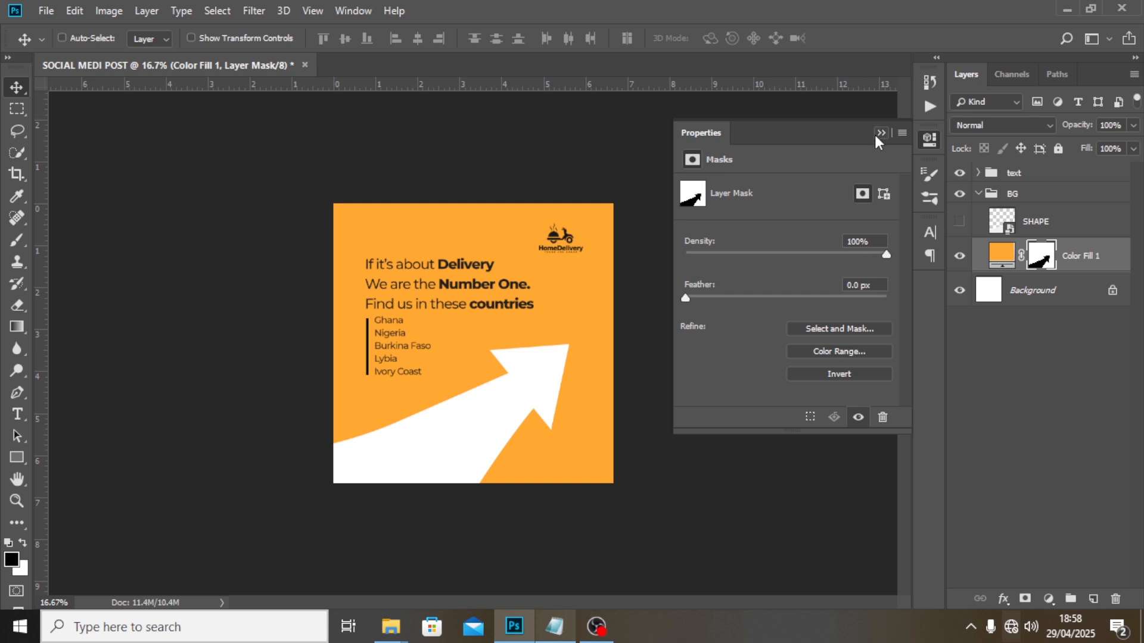
click(882, 133)
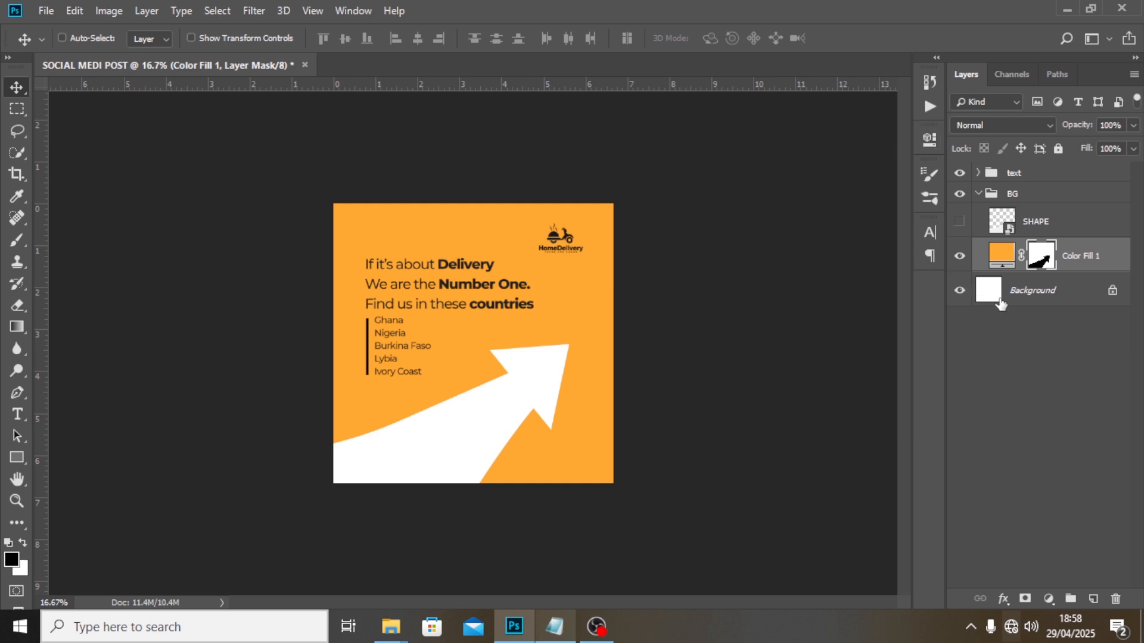
Place the dl.beatsnoop.com warehouse photo directly above the Background layer and move it down to the canvas's bottom edge
click(1018, 293)
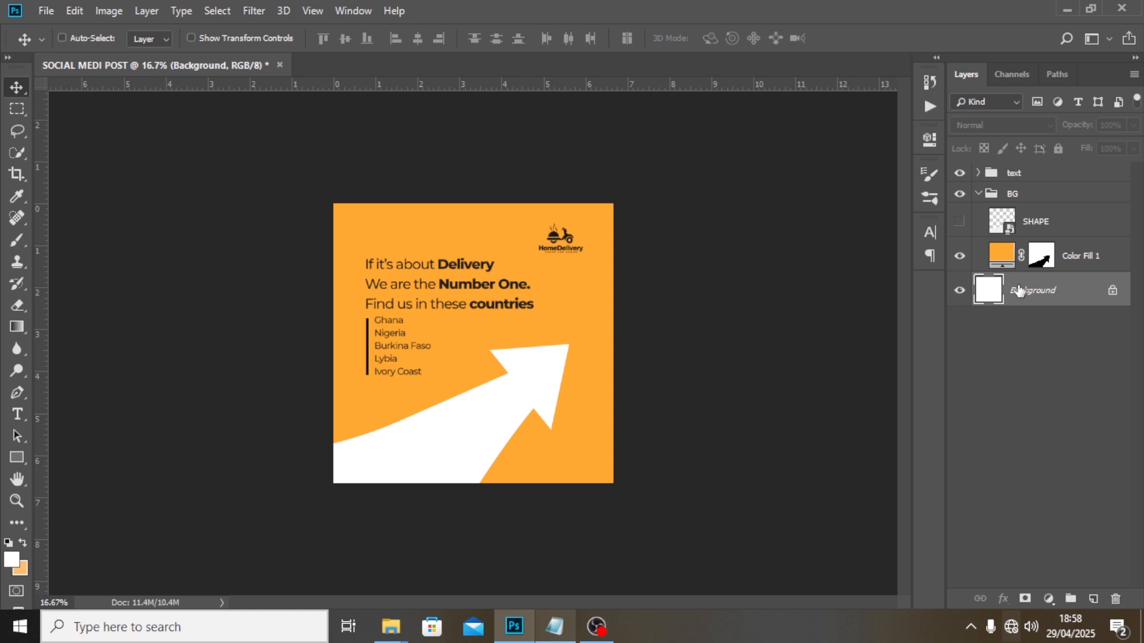
click(41, 13)
click(98, 311)
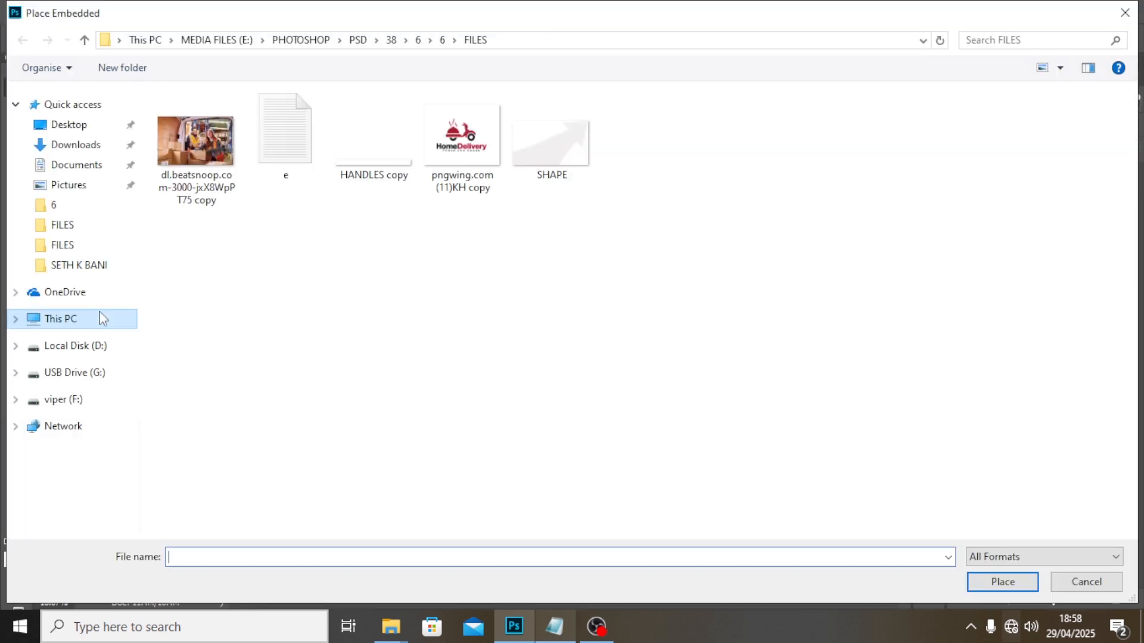
click(194, 143)
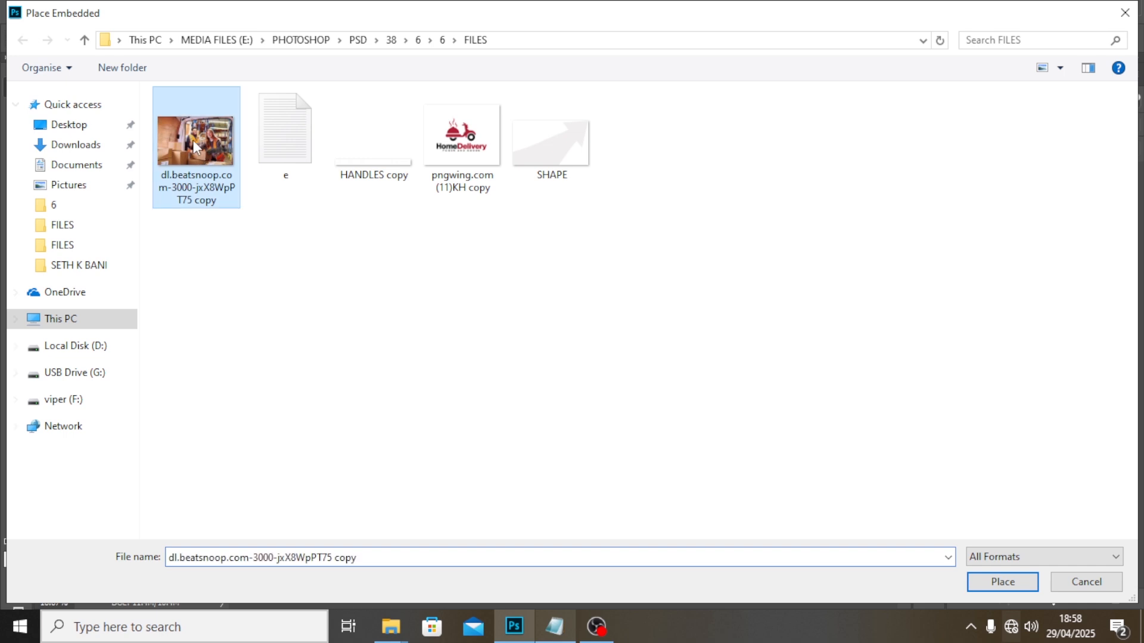
click(1001, 582)
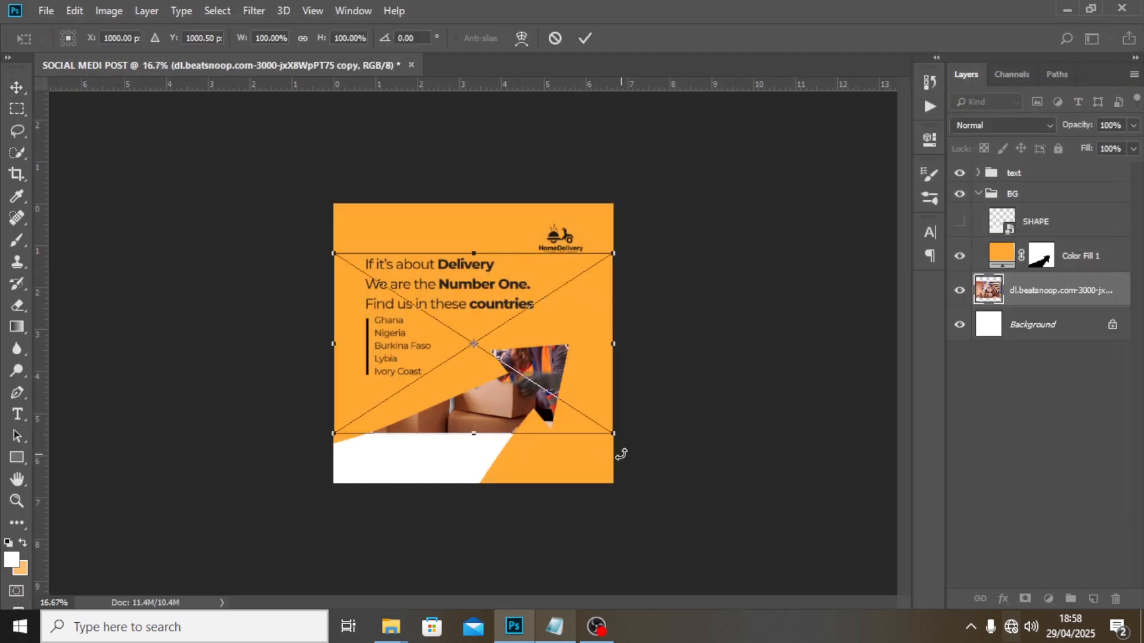
drag(574, 343, 578, 392)
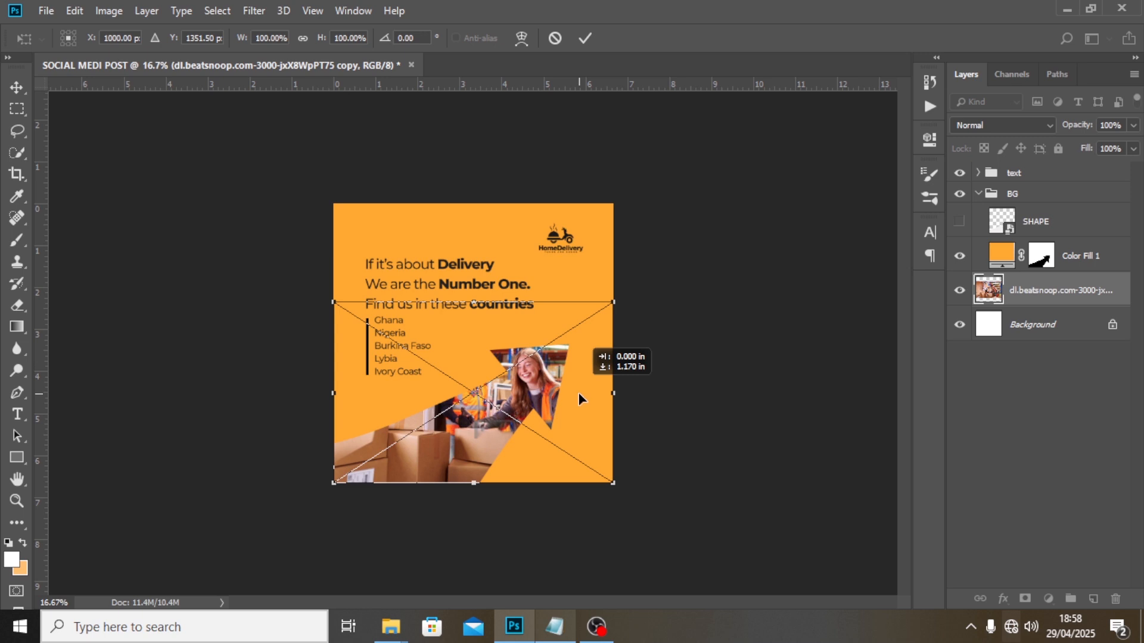
key(Return)
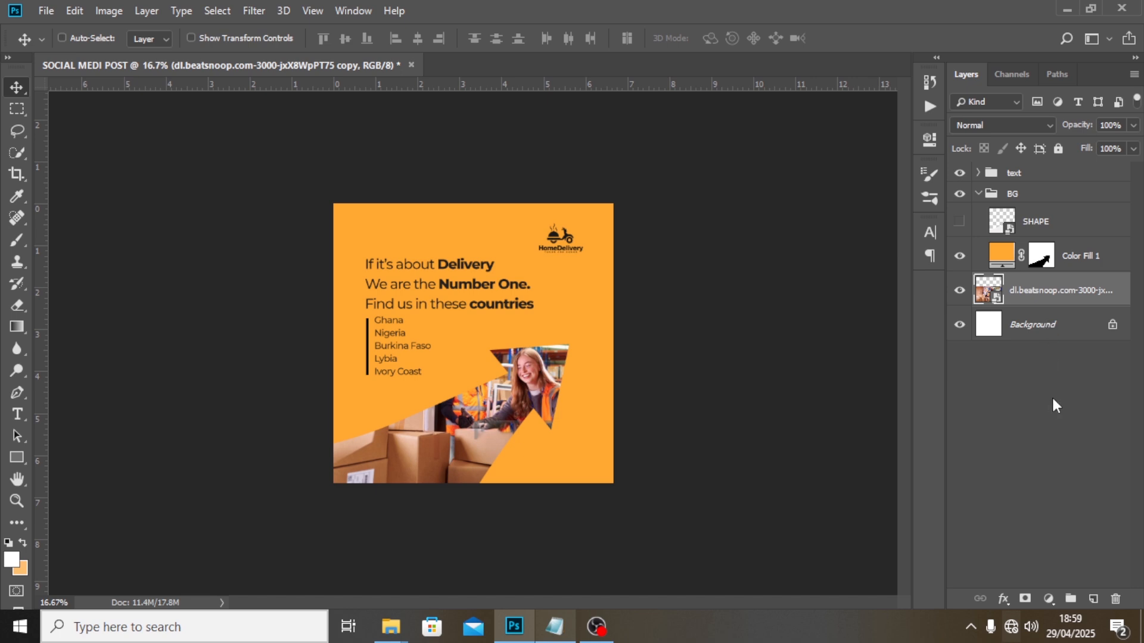
Add a Levels adjustment above the photo and raise the black input level to deepen the shadows
click(1048, 599)
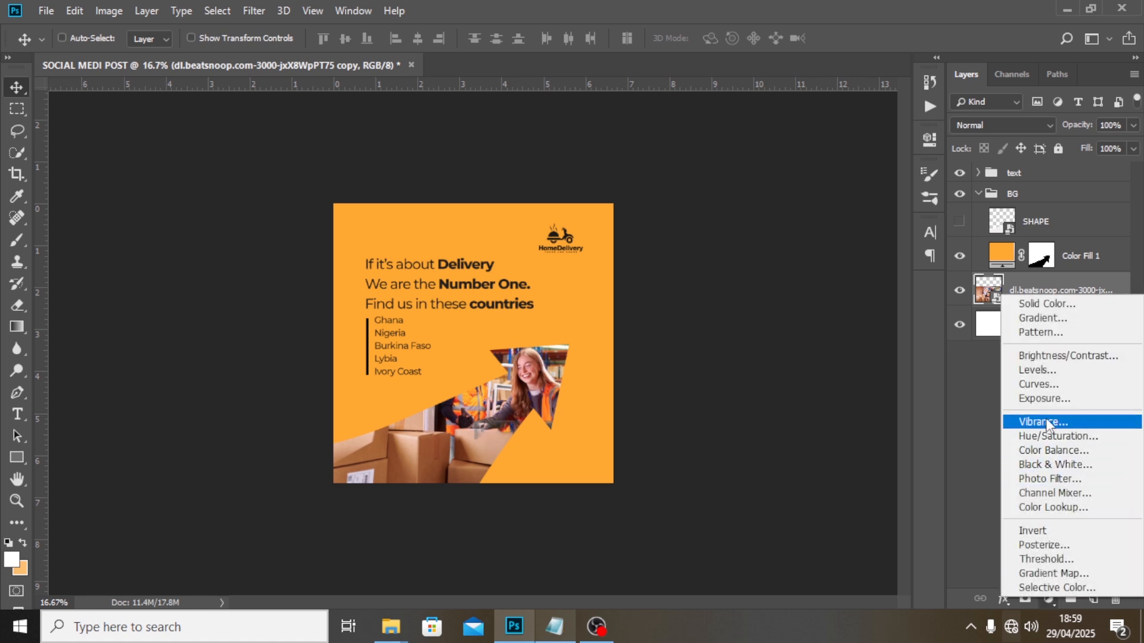
click(1038, 370)
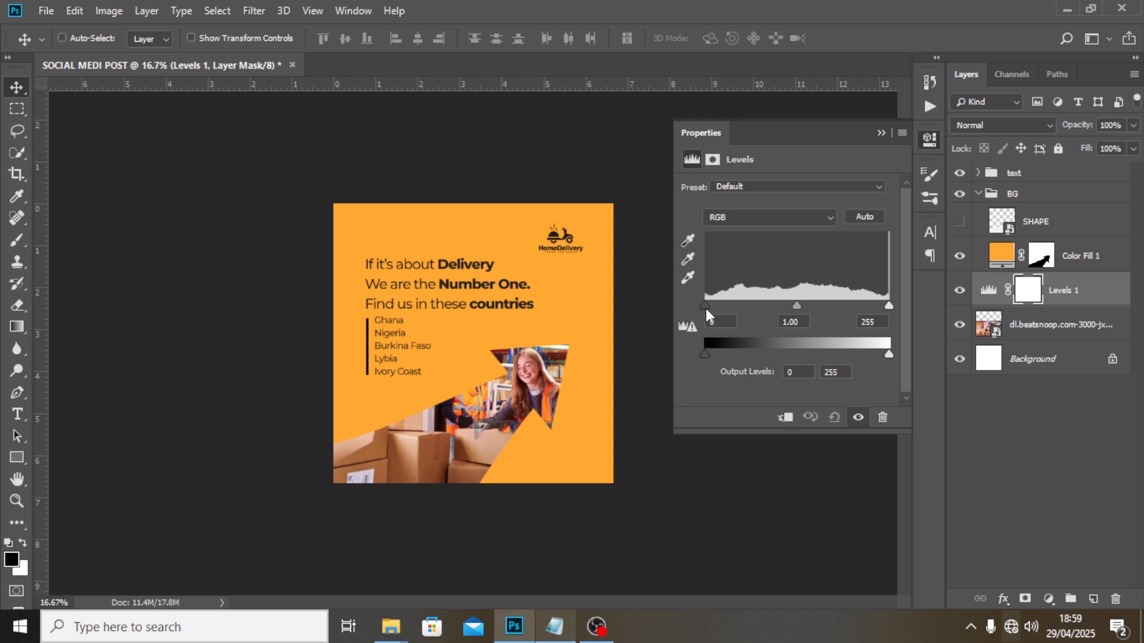
drag(705, 308, 735, 309)
click(887, 135)
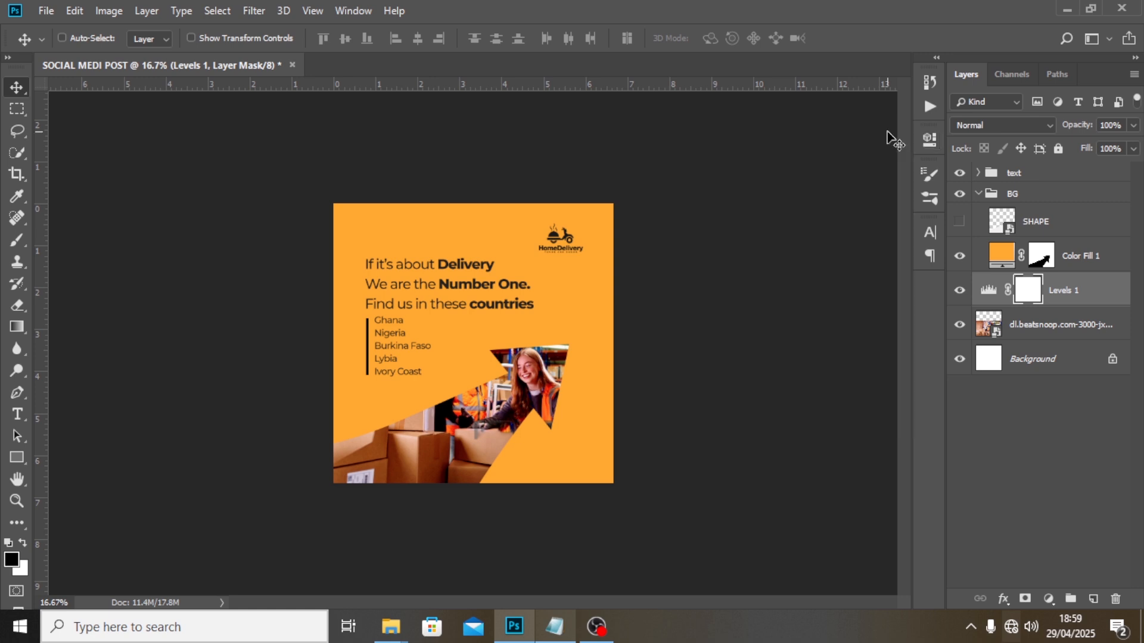
Create a new layer above Levels 1 and set up the Brush tool with foreground color 000000
click(1060, 292)
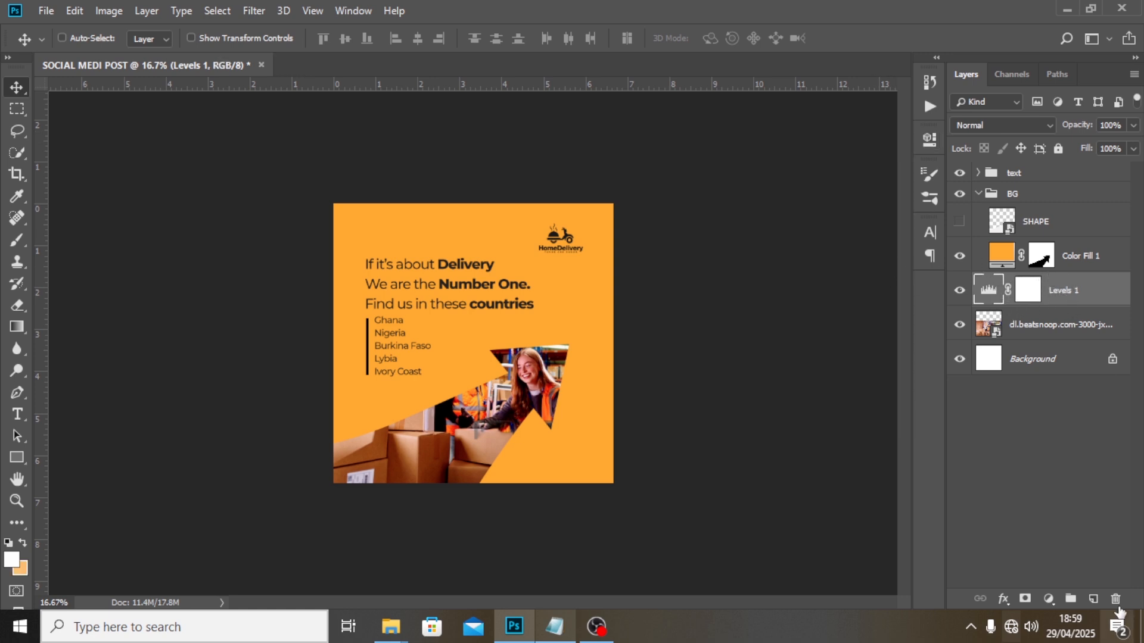
click(1093, 600)
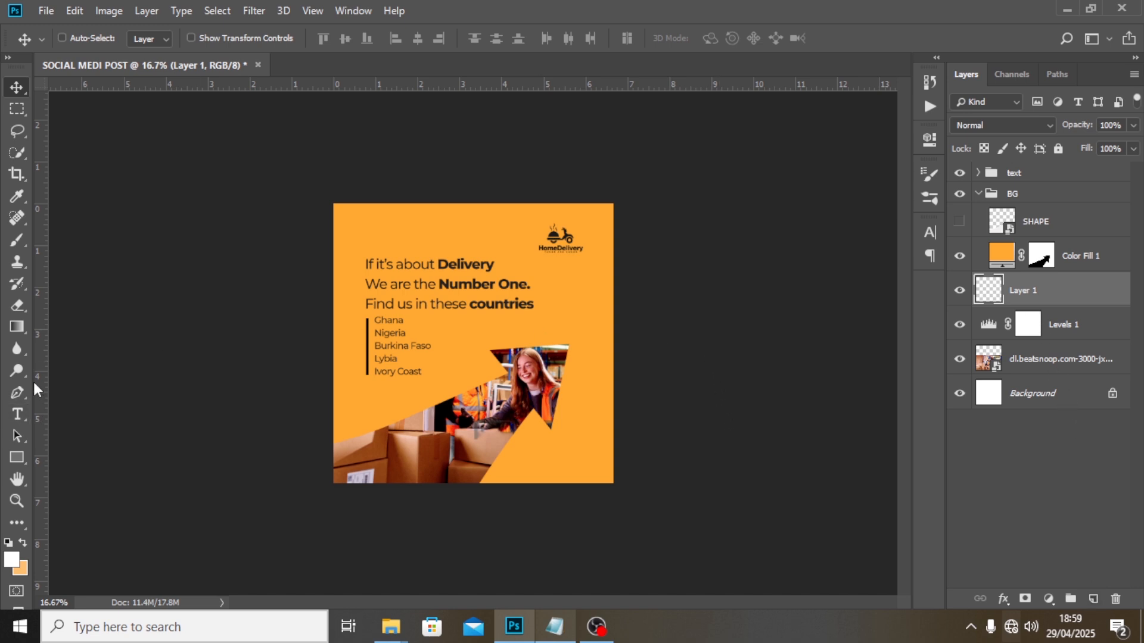
click(18, 241)
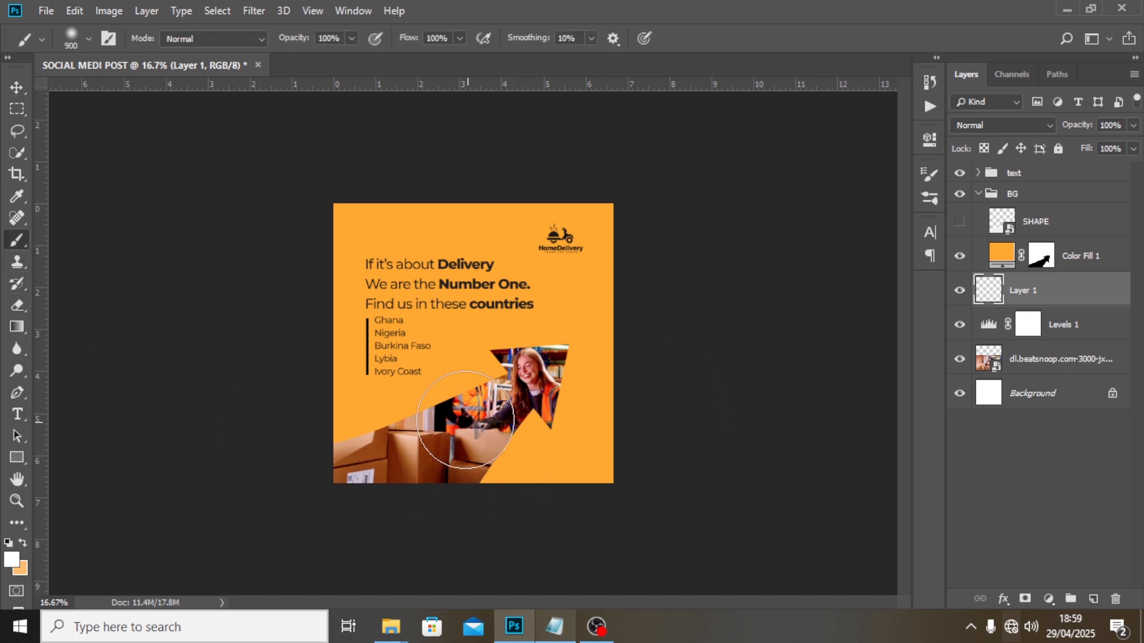
click(11, 560)
drag(766, 461, 641, 499)
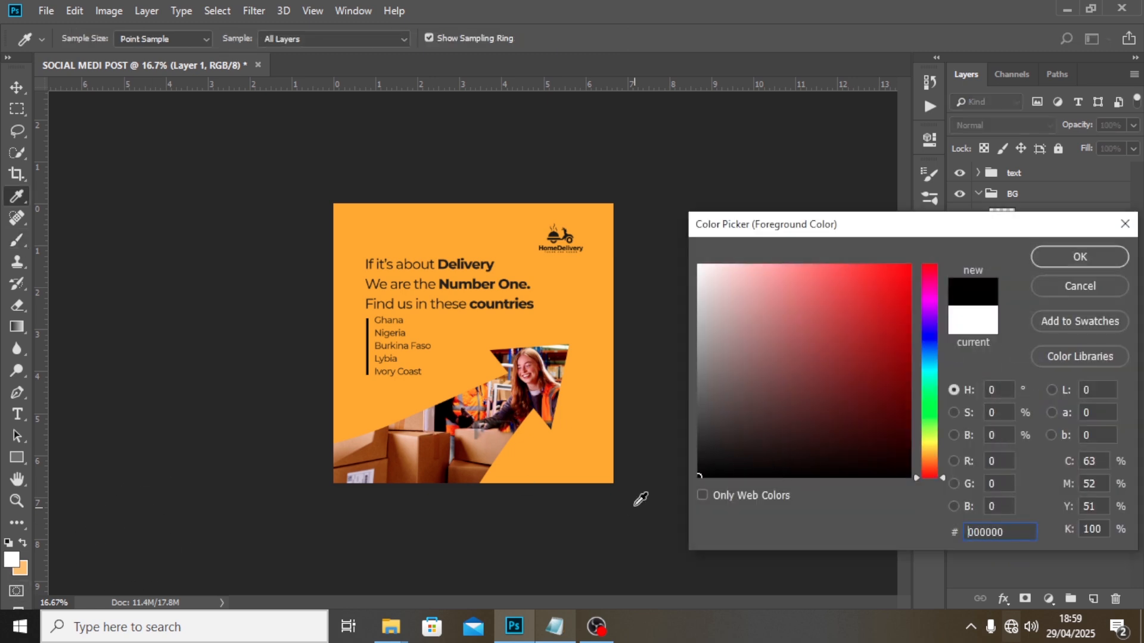
click(1125, 259)
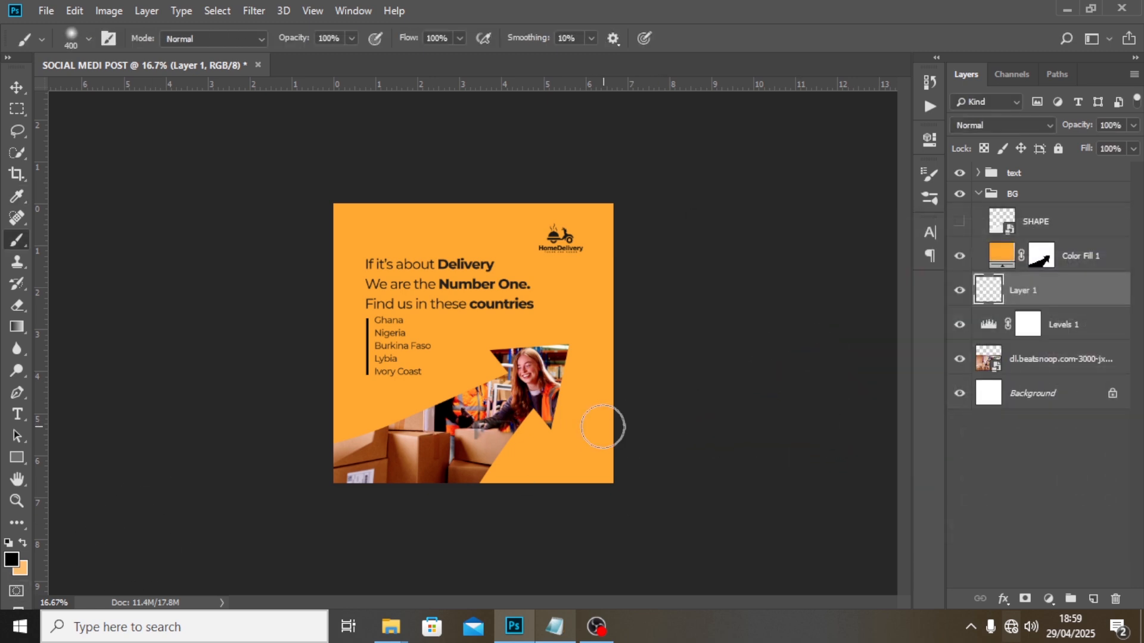
Paint black shading on Layer 1 along the arrowhead's outer edges with a 150 px soft brush
key(bracketleft)
key(bracketleft)
key(bracketleft)
key(bracketleft)
shift+click(574, 344)
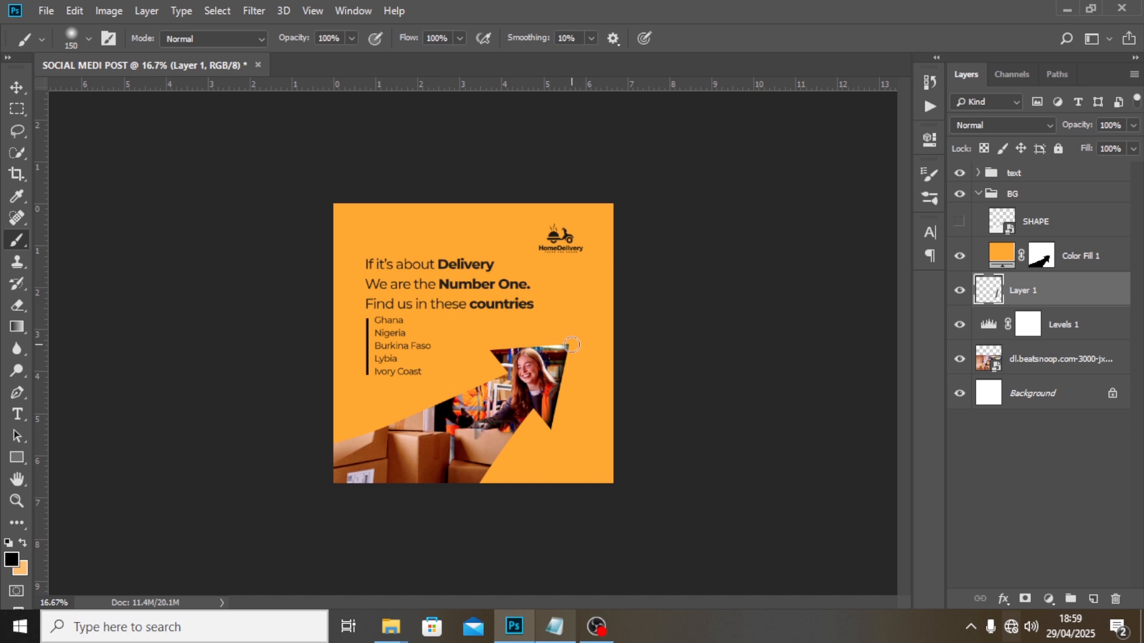
shift+click(488, 348)
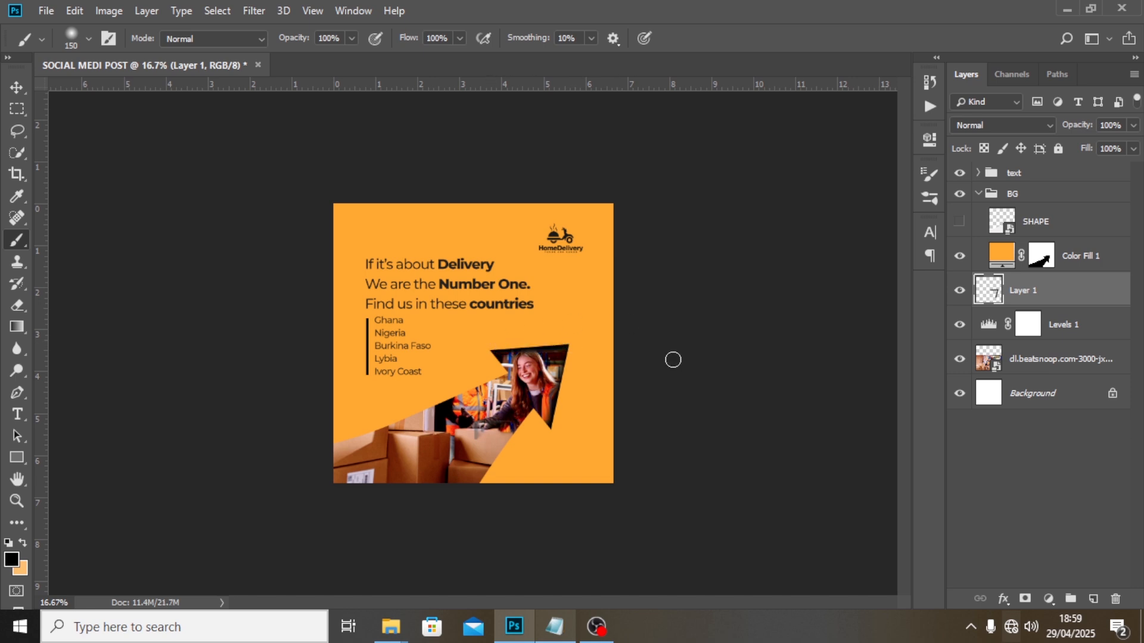
Lower the opacity of the painted shadow on Layer 1 to 75%
click(1133, 125)
drag(1134, 146, 1120, 148)
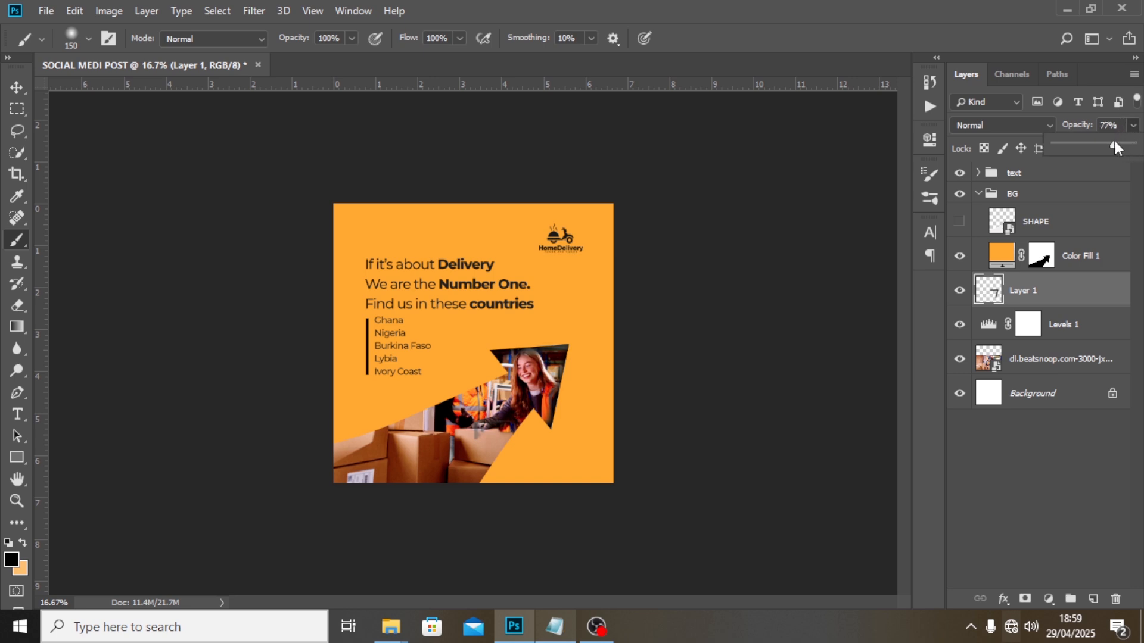
click(1076, 268)
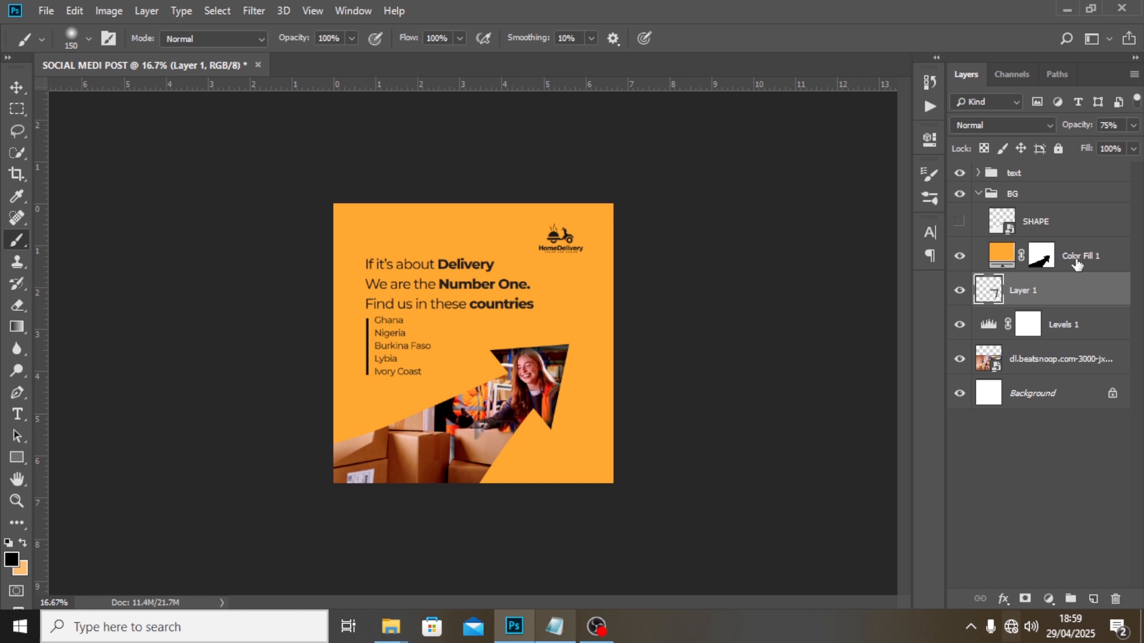
Add an Exposure adjustment above Layer 1 and set its exposure to -3.33
click(1056, 302)
click(1049, 600)
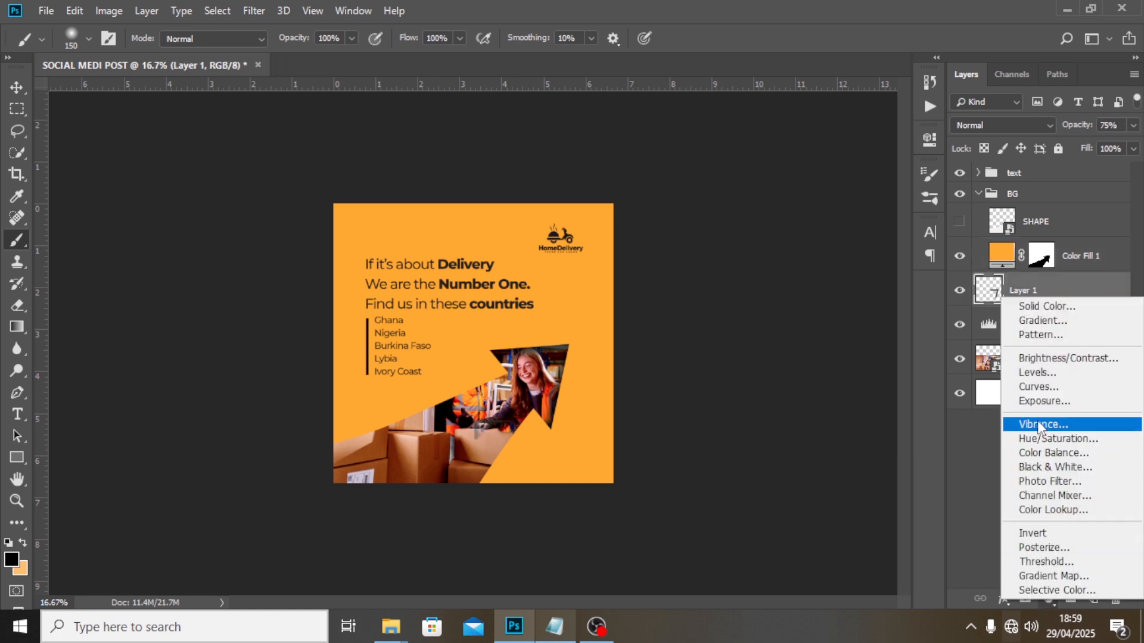
click(1040, 401)
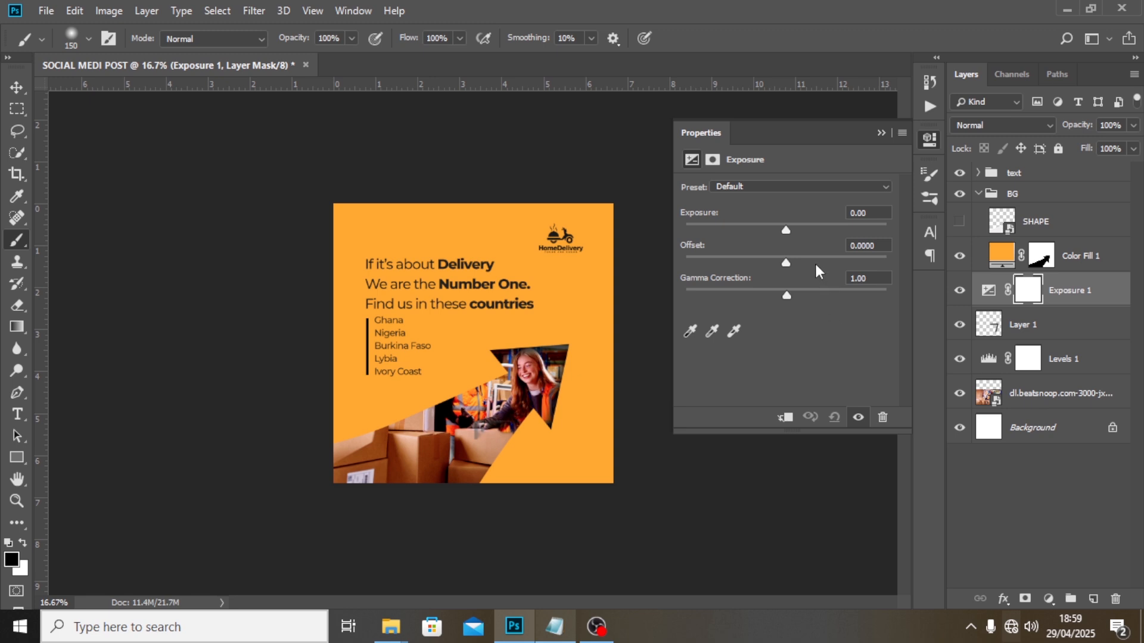
drag(784, 229, 735, 222)
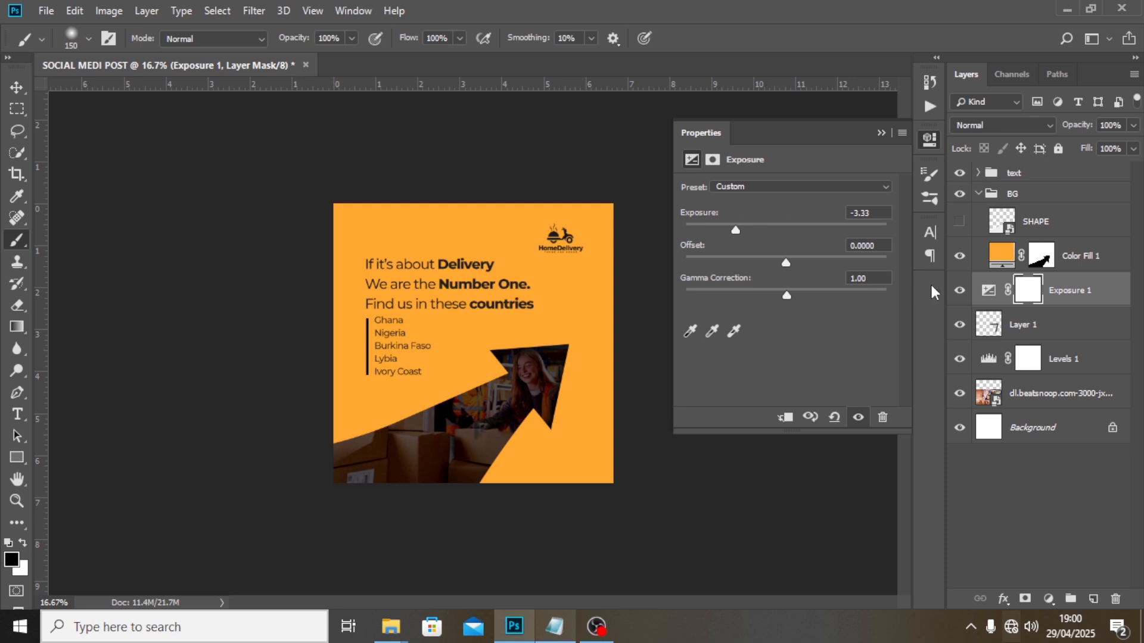
Mask the Exposure 1 darkening off the woman in the arrowhead by painting black with a soft brush enlarged to 1600 px
click(1026, 294)
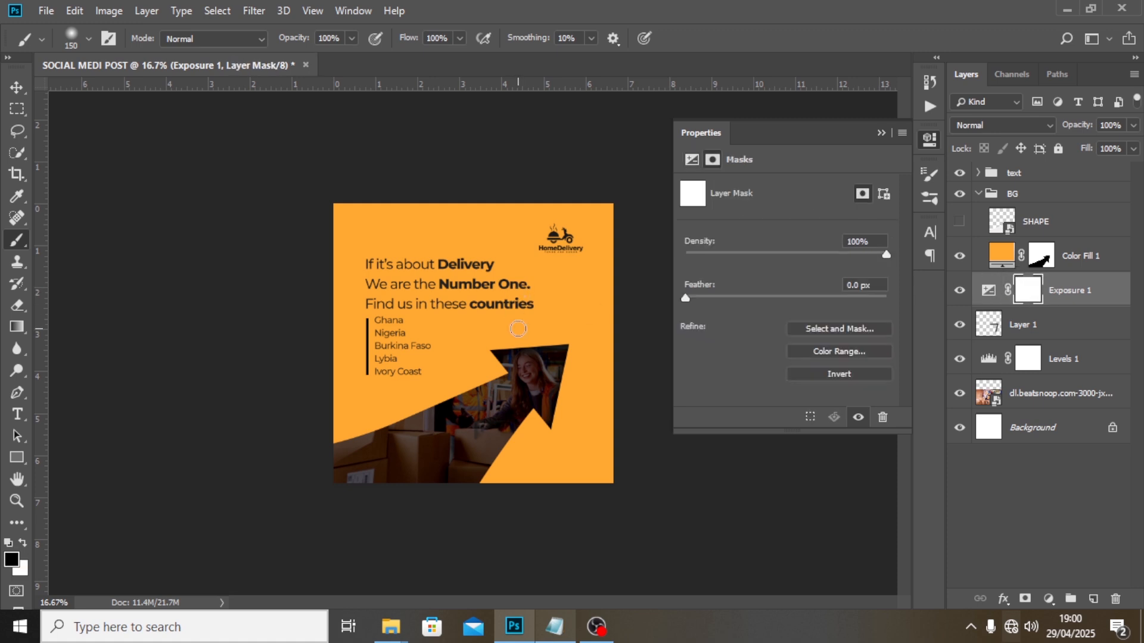
key(bracketright)
key(bracketright)
key(bracketright)
key(bracketright)
key(bracketright)
key(bracketright)
key(bracketright)
key(bracketright)
key(bracketright)
key(bracketright)
key(bracketright)
click(528, 374)
key(bracketright)
key(bracketright)
key(bracketright)
key(bracketright)
click(530, 350)
click(531, 346)
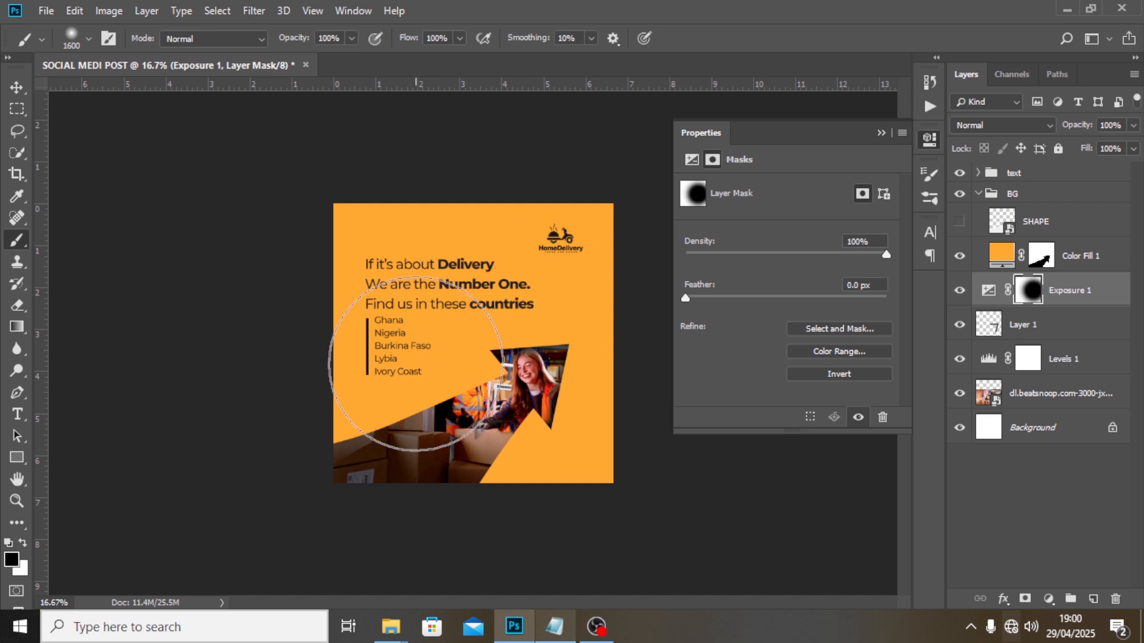
click(396, 454)
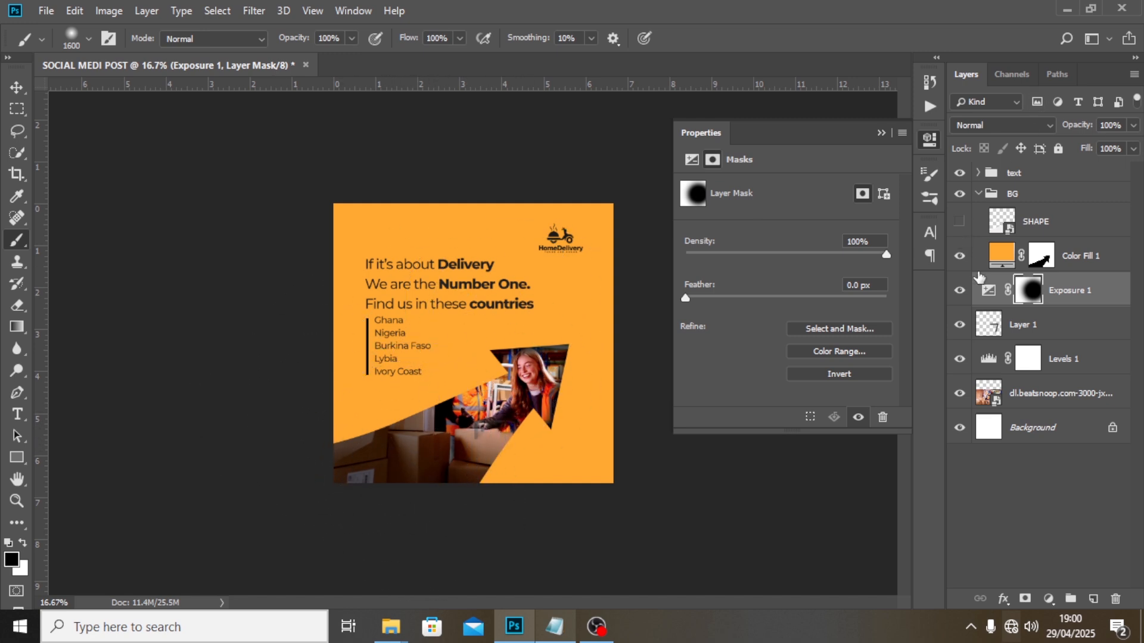
Delete the hidden SHAPE layer from the BG group
click(1019, 229)
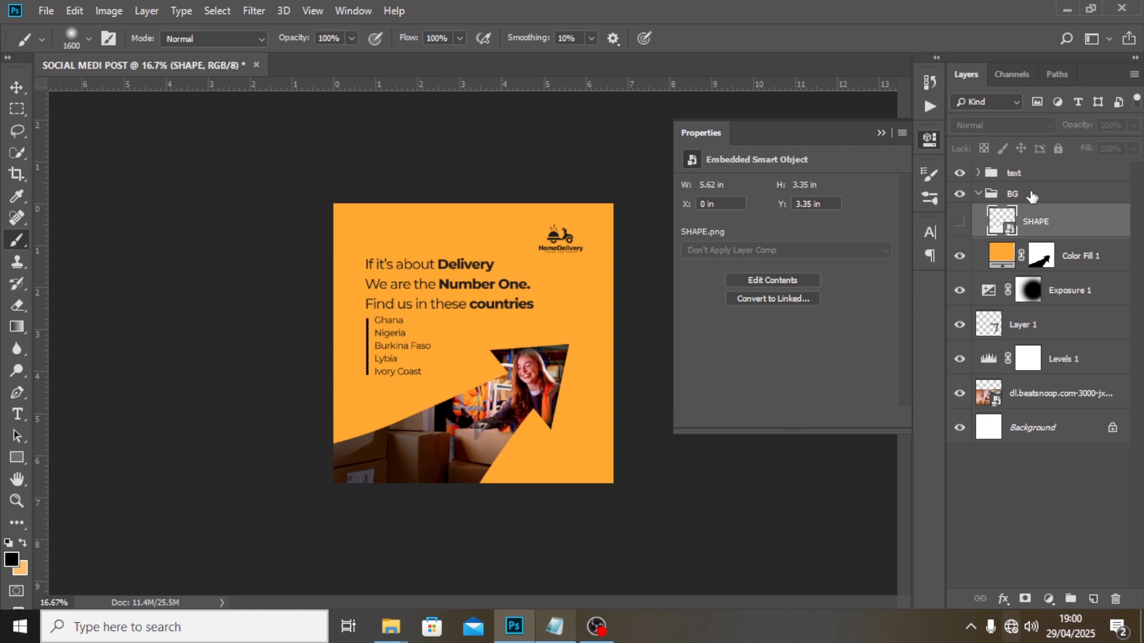
key(Delete)
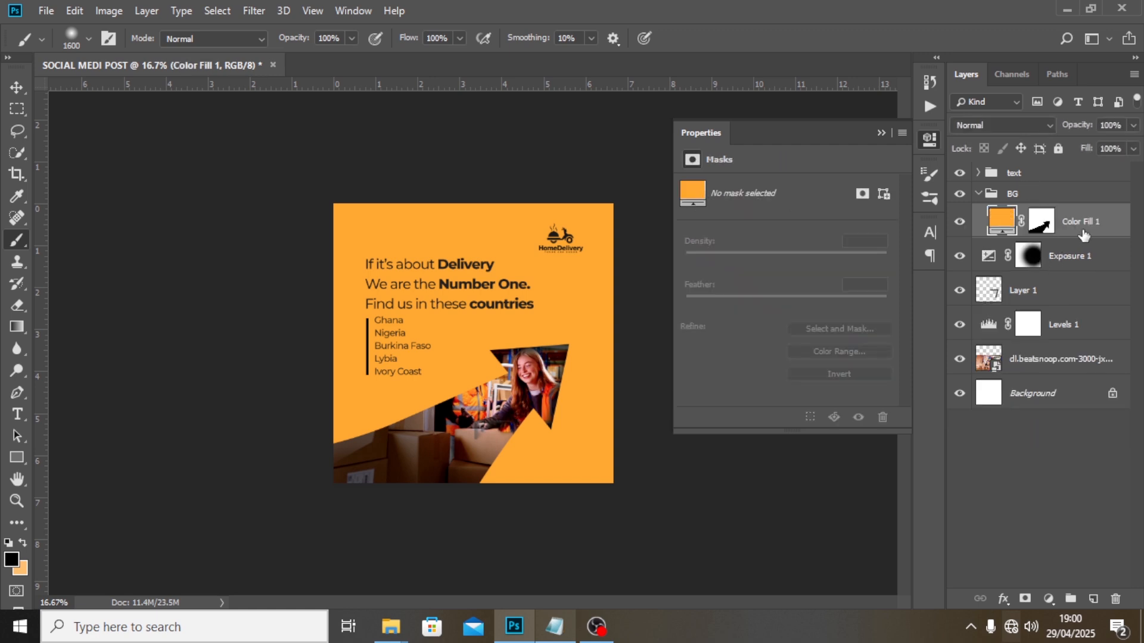
click(1078, 271)
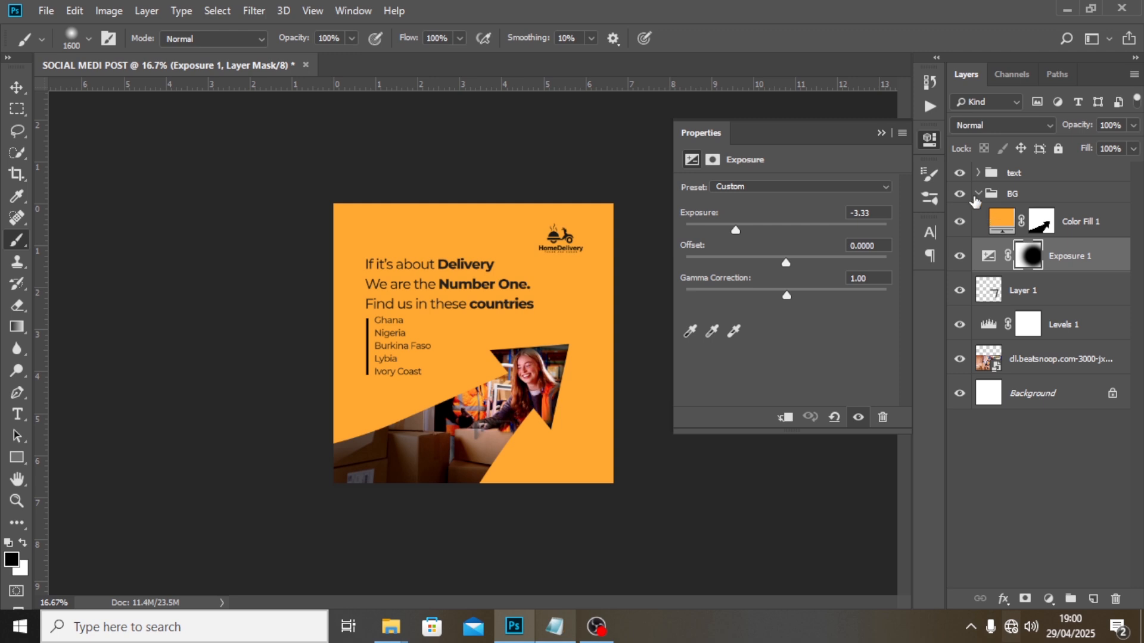
click(961, 222)
click(960, 221)
Add a Drop Shadow to Color Fill 1 with its angle set to 152°
double_click(1120, 220)
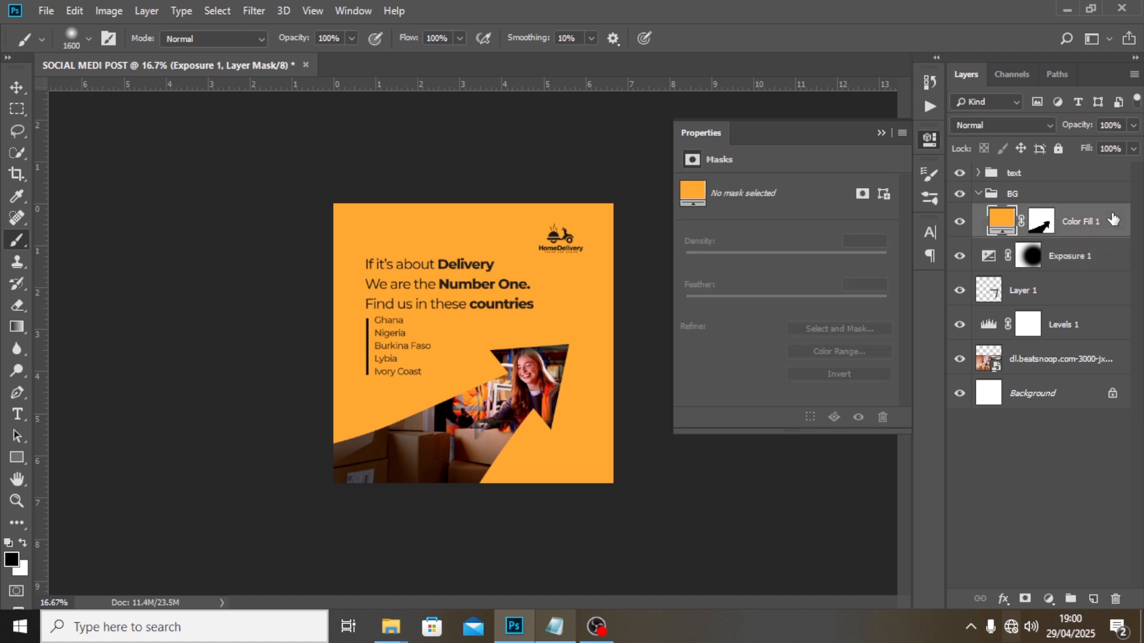
drag(872, 77, 969, 70)
click(646, 383)
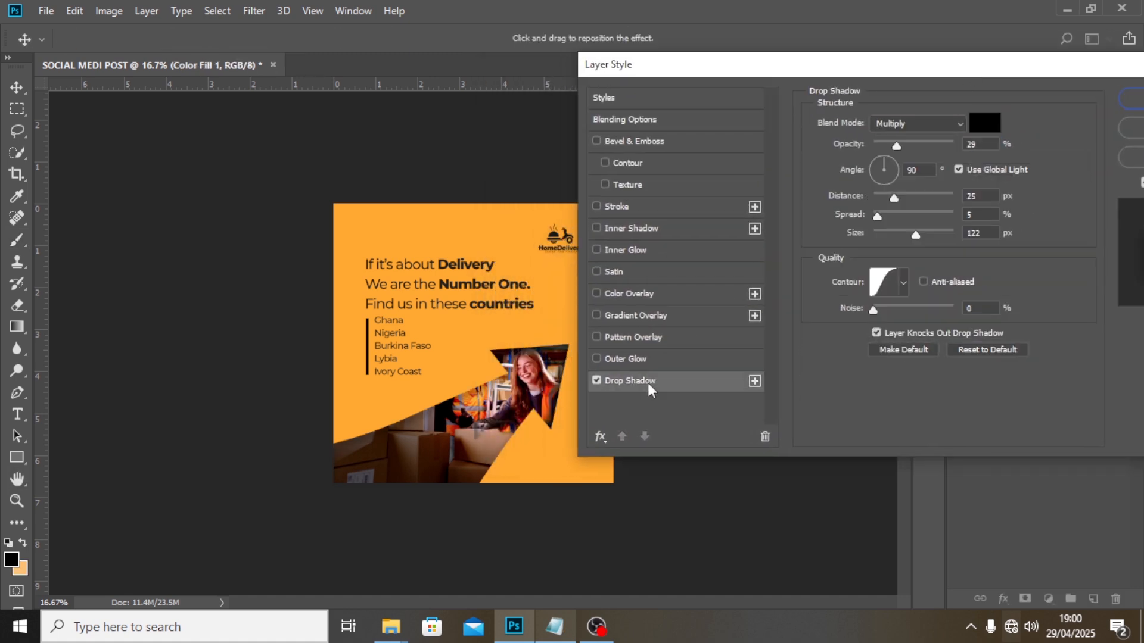
drag(983, 145, 900, 168)
text(15)
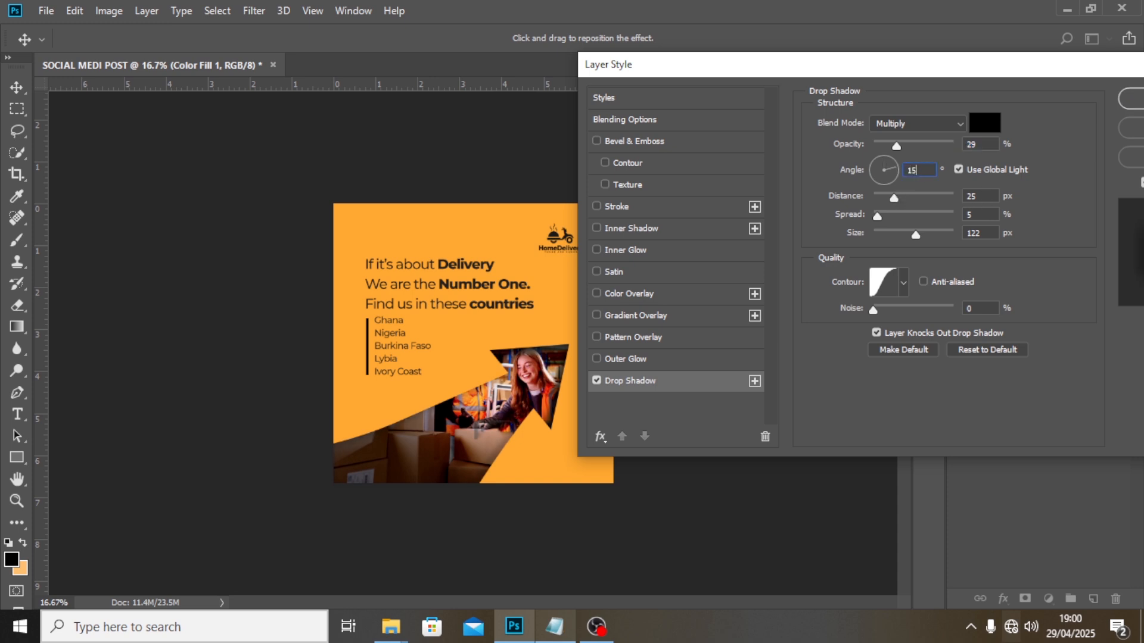
text(2)
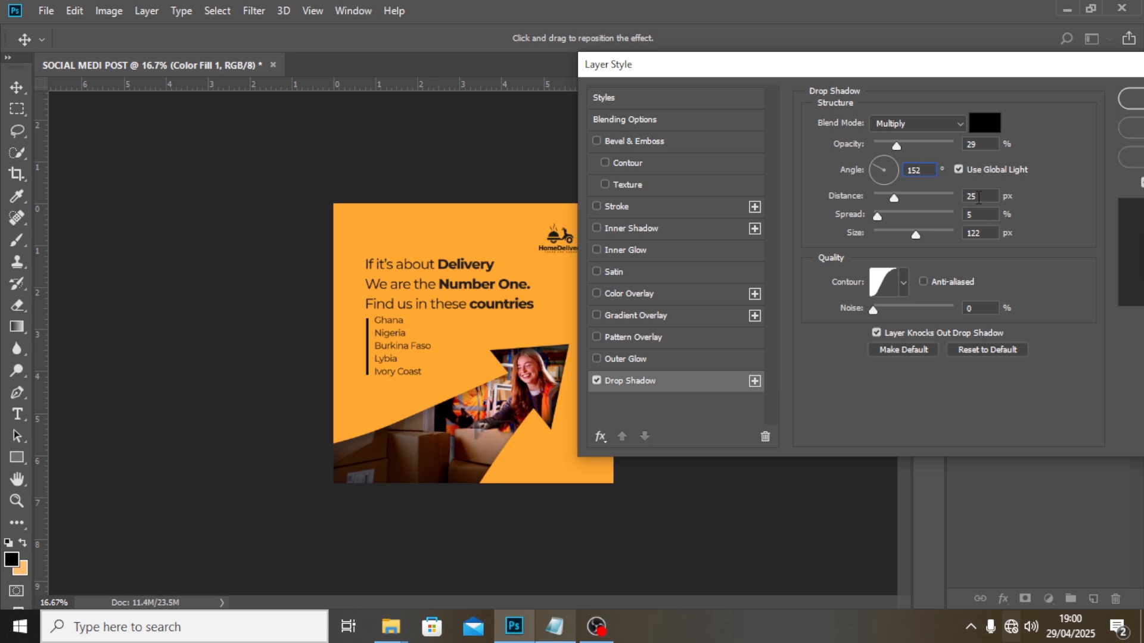
drag(979, 198, 954, 197)
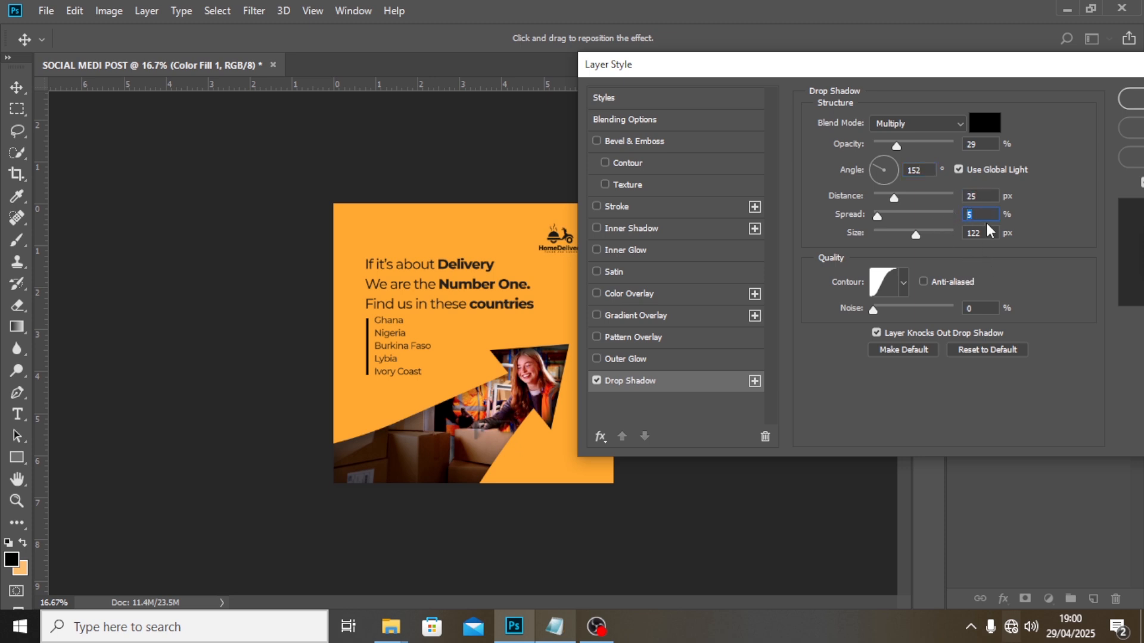
key(Tab)
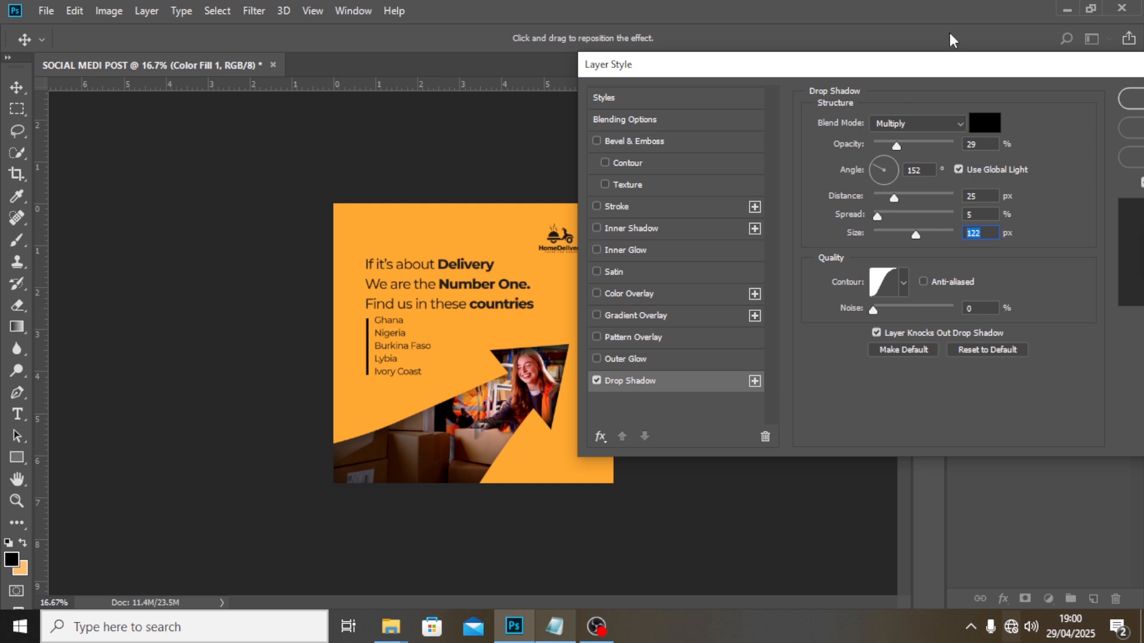
drag(935, 66, 810, 62)
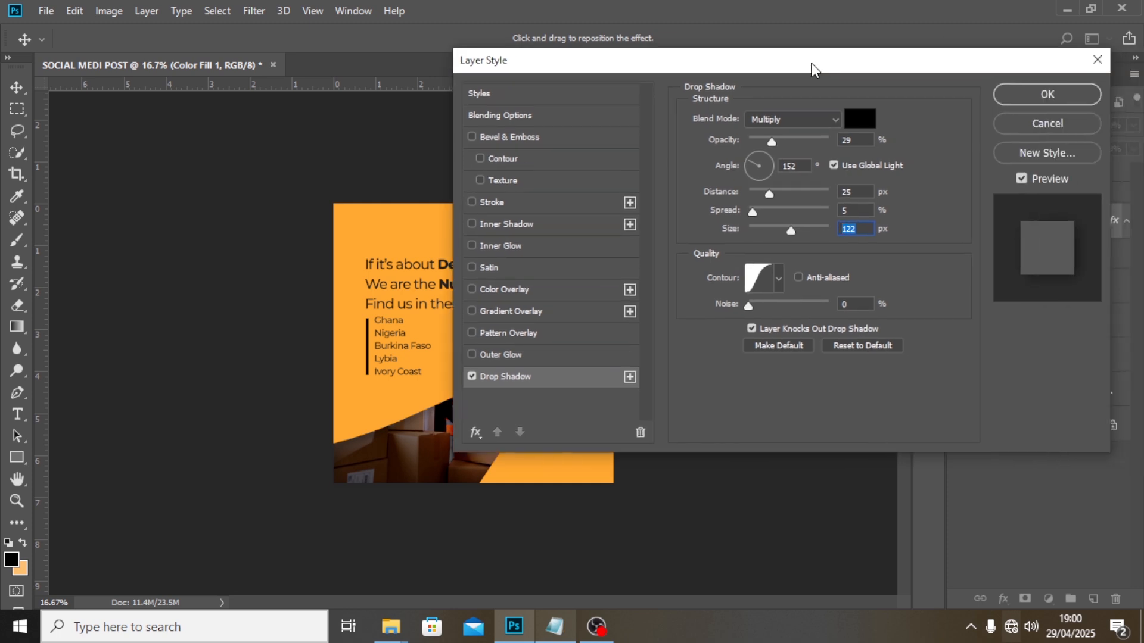
click(1022, 96)
Move the layers from the warehouse photo up to Exposure 1 into the BG group and collapse the group
click(978, 195)
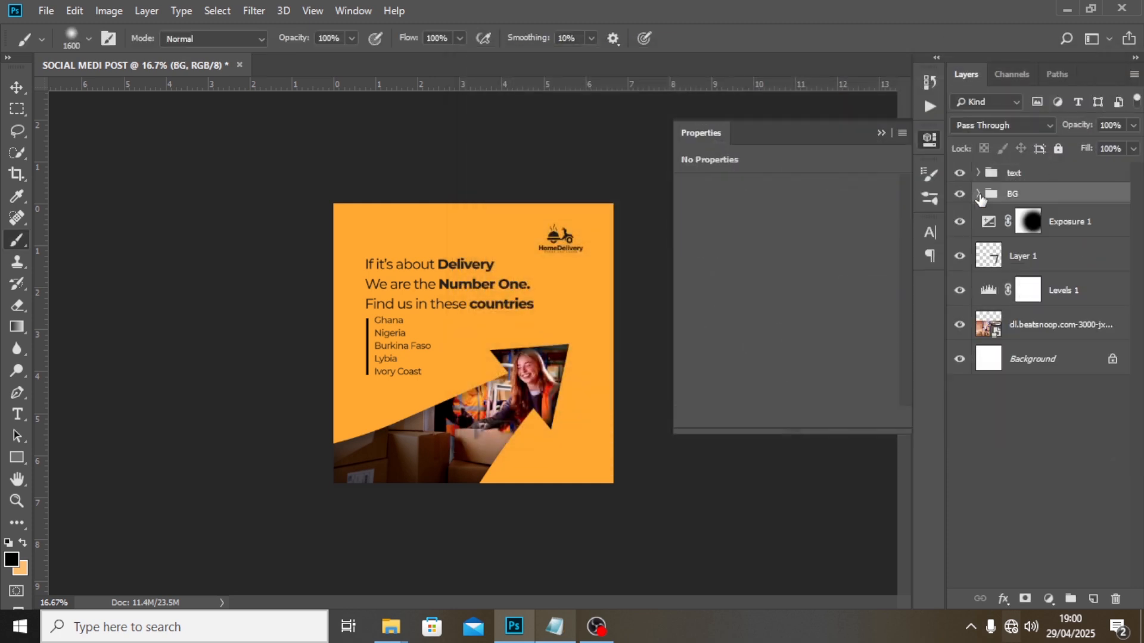
click(979, 195)
click(980, 196)
click(980, 196)
click(1072, 292)
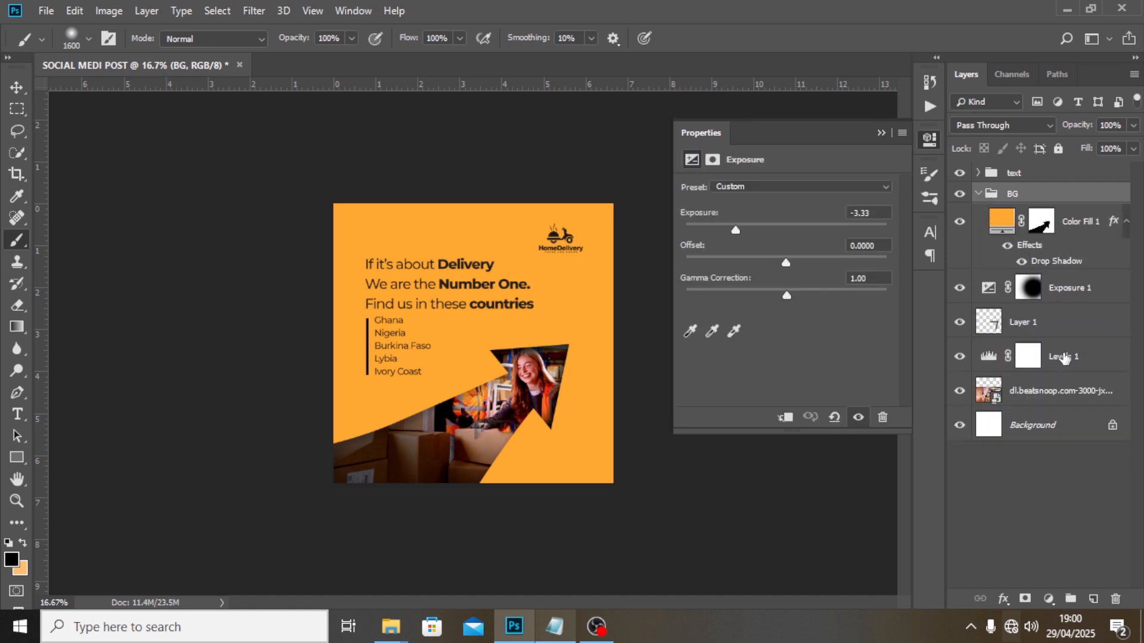
click(1067, 381)
shift+click(1074, 288)
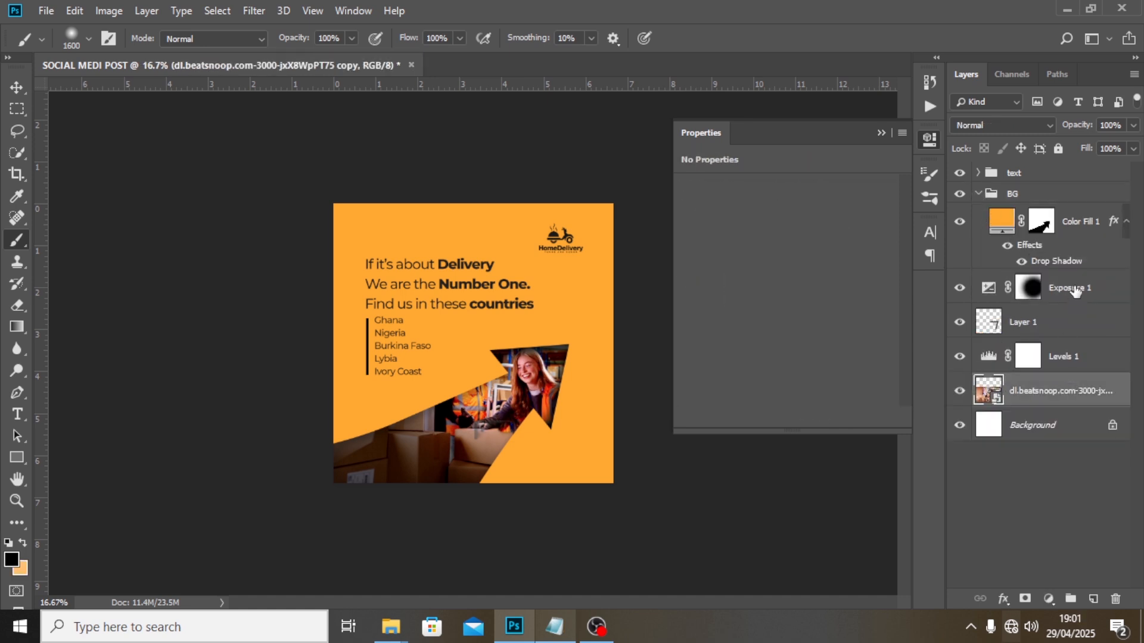
click(977, 194)
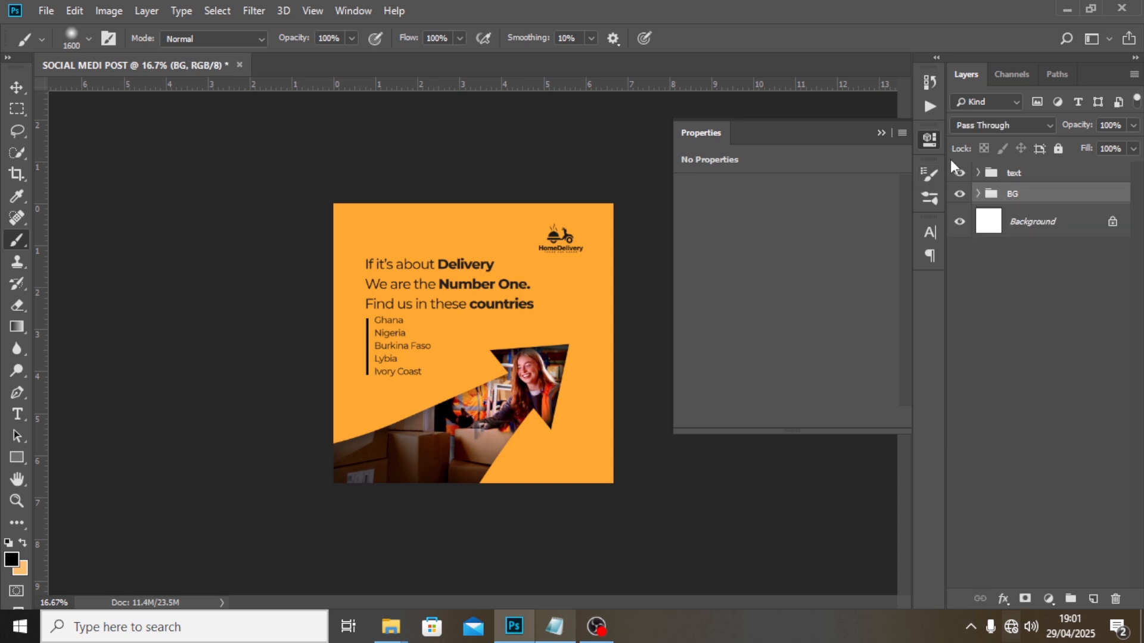
Create a layer above Color Fill 1 and paint a soft 1100 px dab of the sampled background orange near the arrowhead
click(977, 194)
click(1070, 230)
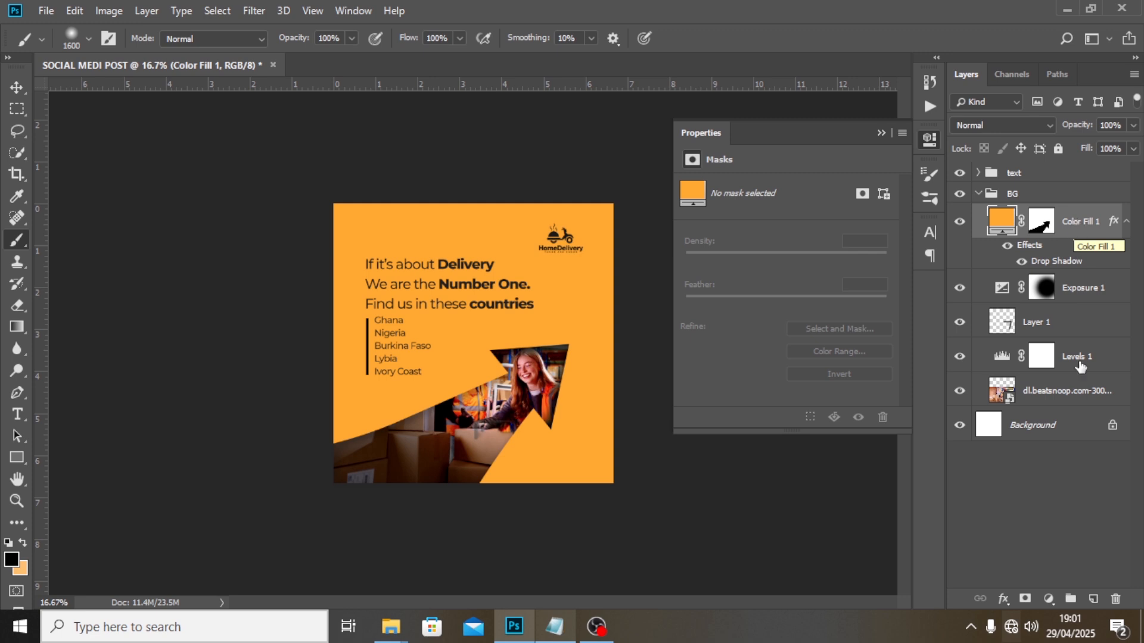
click(1094, 599)
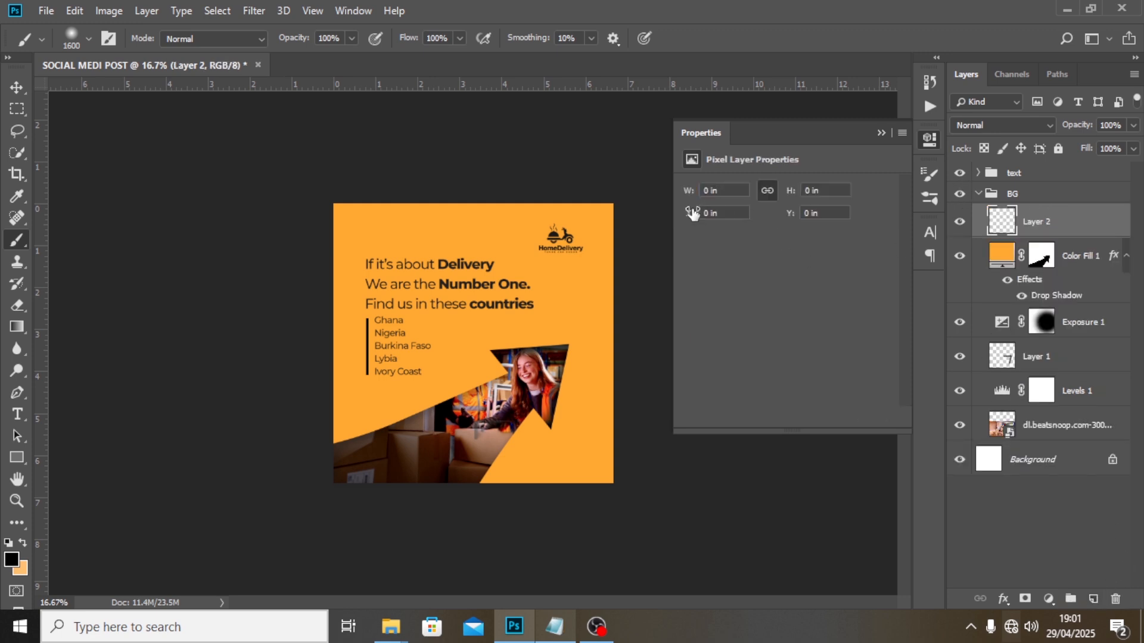
alt+click(590, 286)
key(bracketleft)
key(bracketleft)
key(bracketleft)
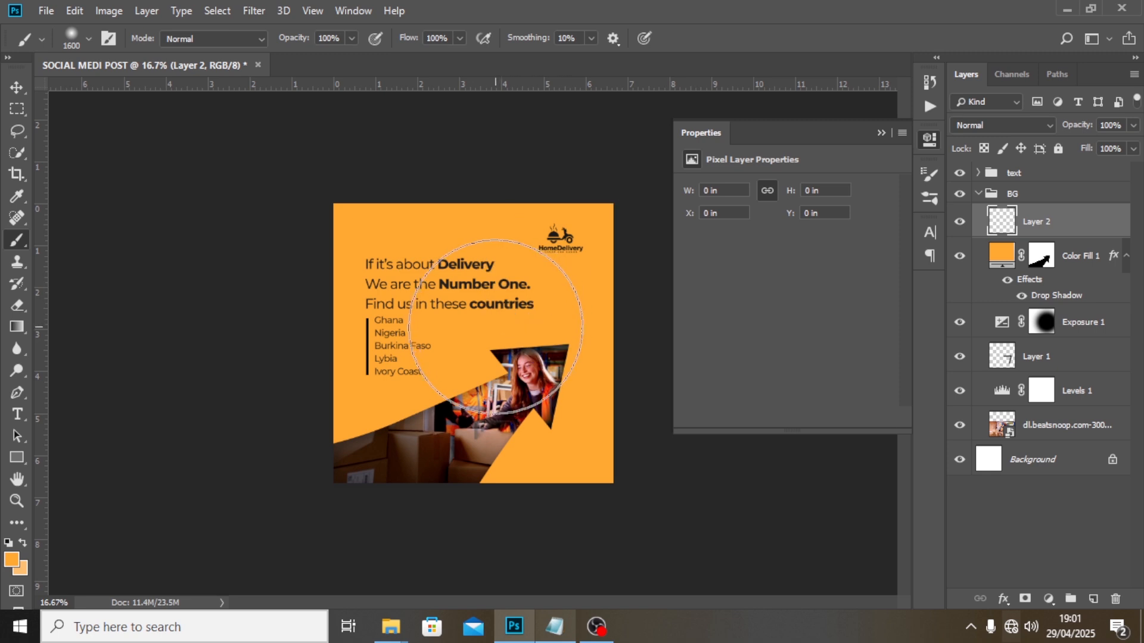
key(bracketleft)
key(bracketleft)
click(494, 340)
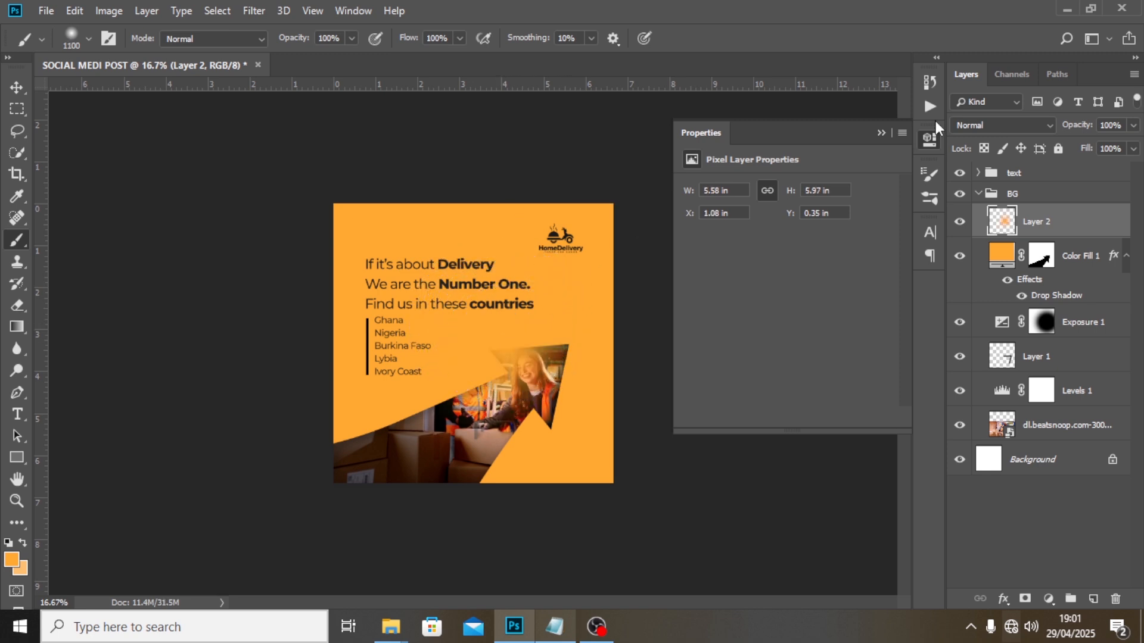
Set Layer 2's blend mode to Screen and move the glow to the right side of the arrowhead
click(987, 126)
click(976, 262)
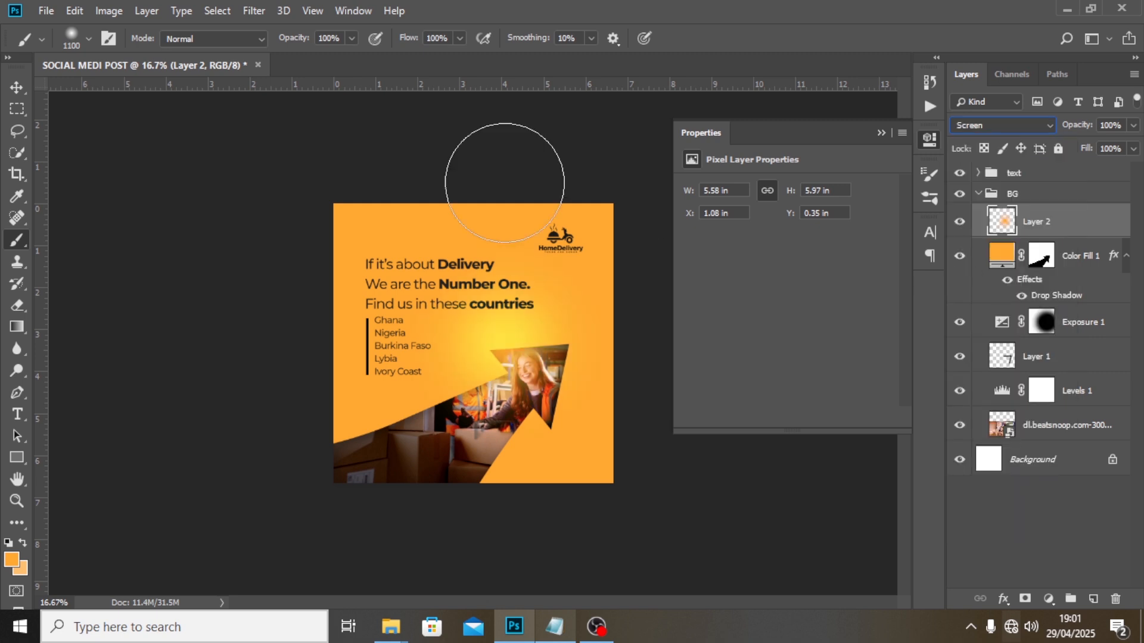
click(17, 89)
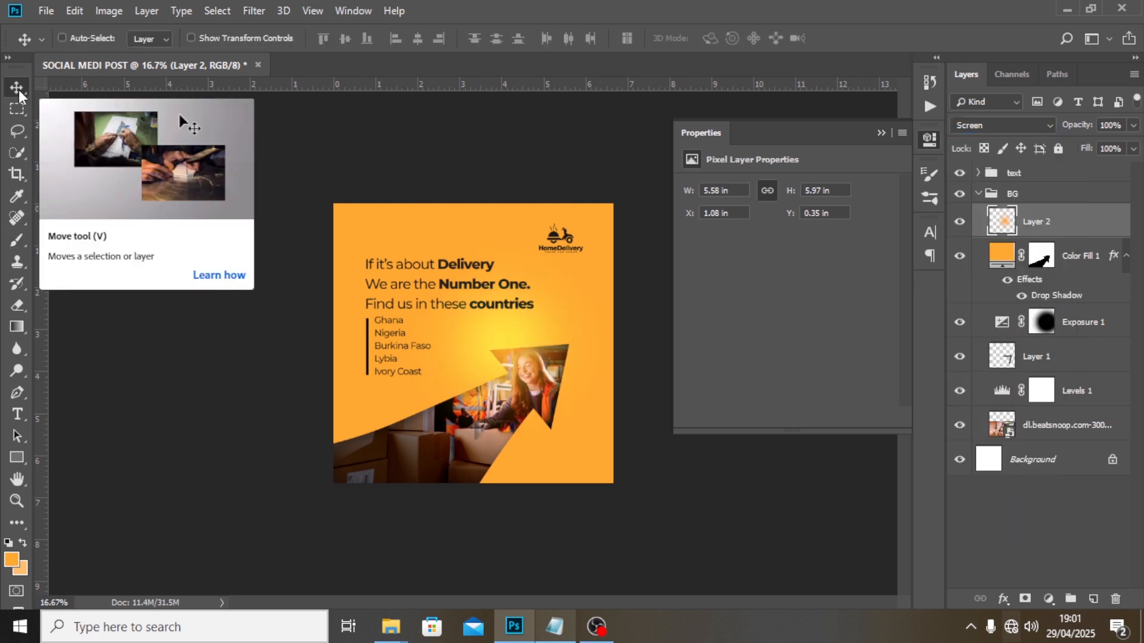
drag(504, 332, 578, 361)
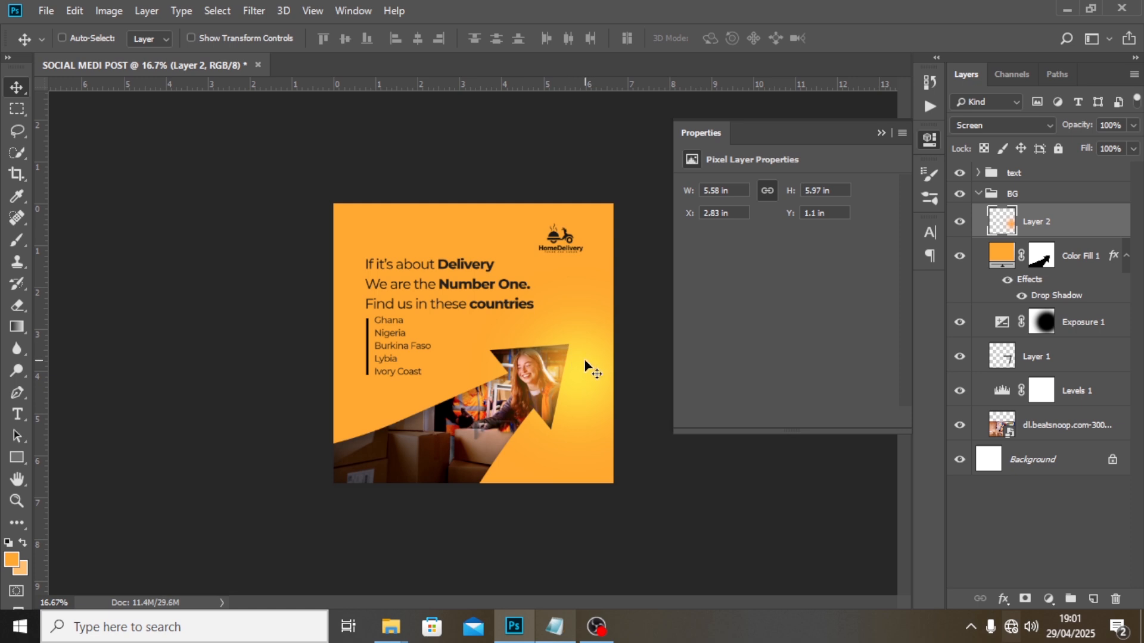
Scale the Layer 2 glow to about 242%, shift it to the canvas's right edge, and collapse the BG group
key(ctrl+t)
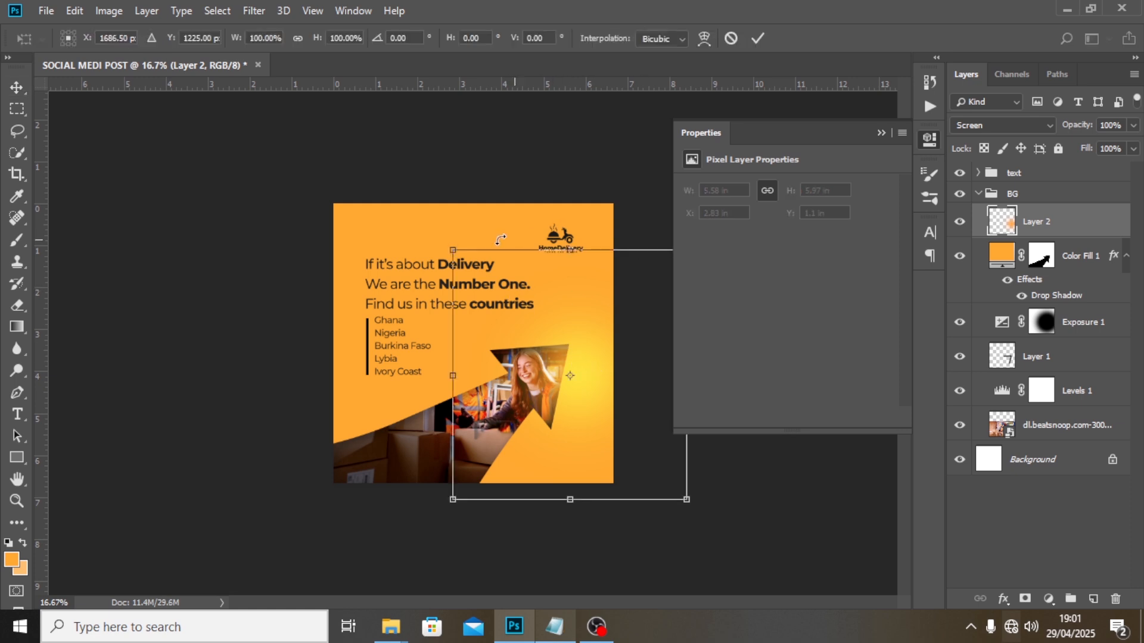
drag(451, 250, 289, 73)
drag(483, 332, 571, 316)
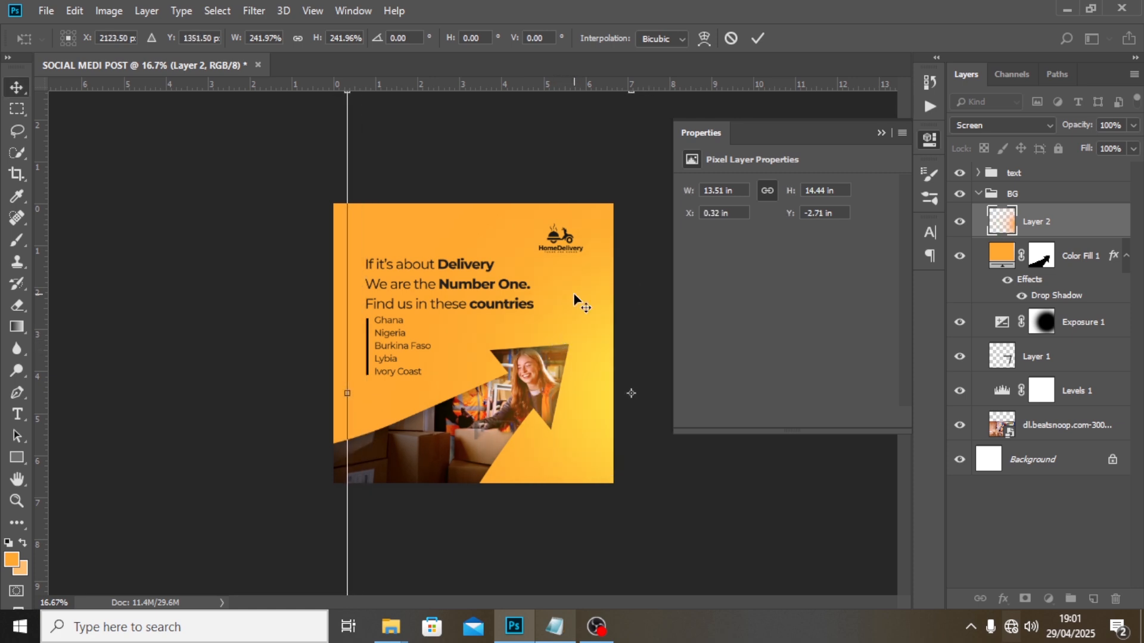
key(Return)
key(ctrl+0)
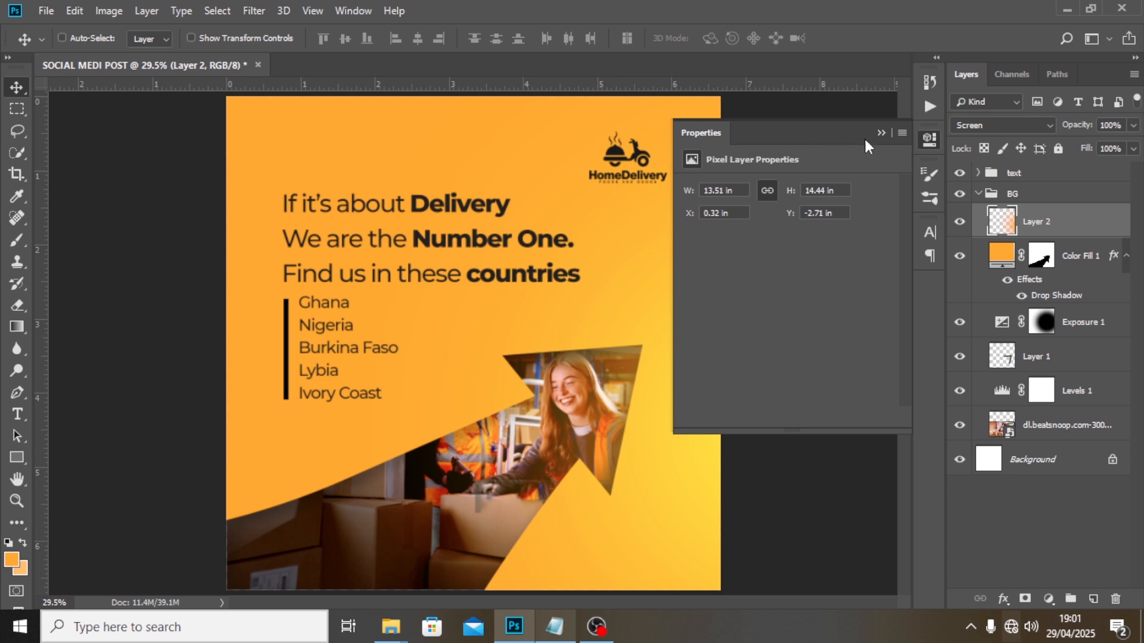
click(882, 133)
key(ctrl+minus)
click(977, 194)
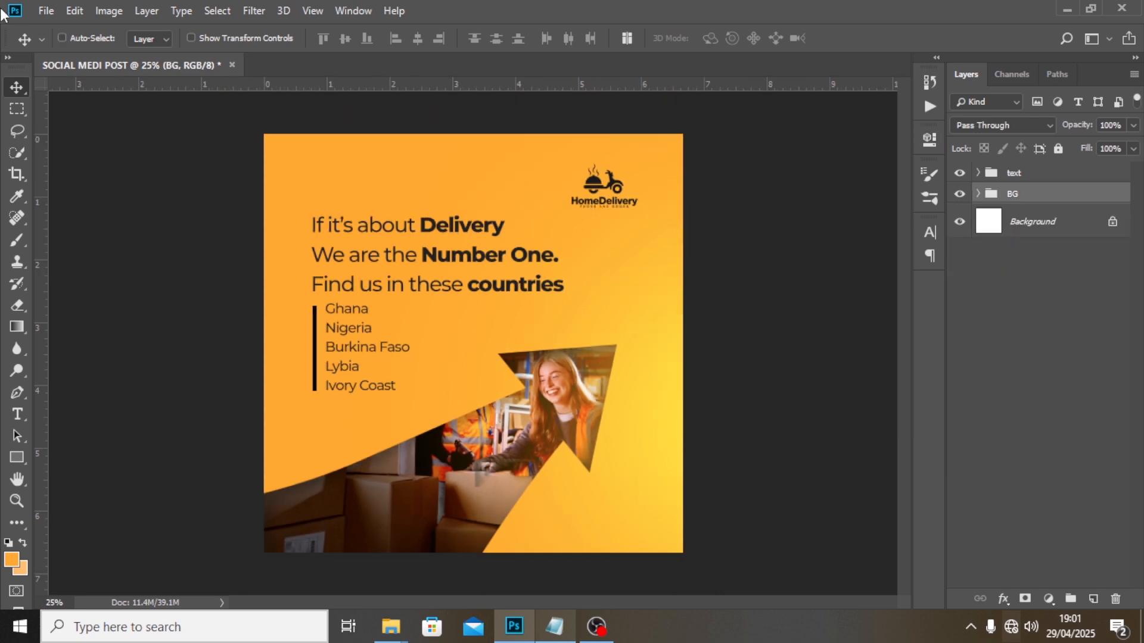
Place the HANDLES copy image as an embedded layer above the BG group and move it onto the dark boxes in the photo
click(37, 10)
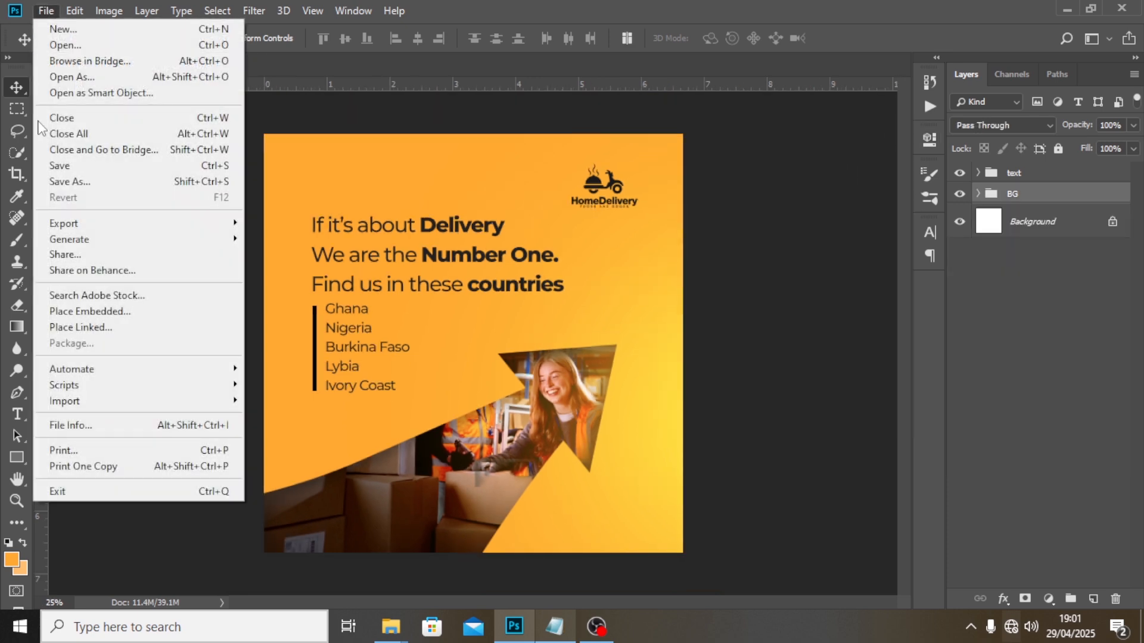
click(81, 311)
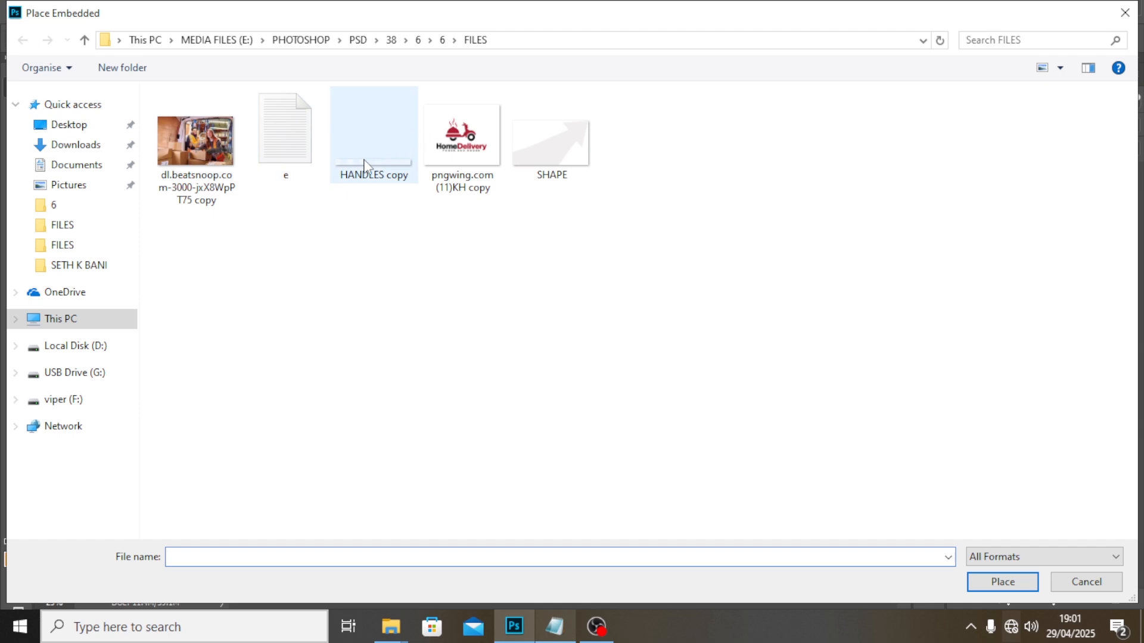
click(356, 174)
click(1004, 583)
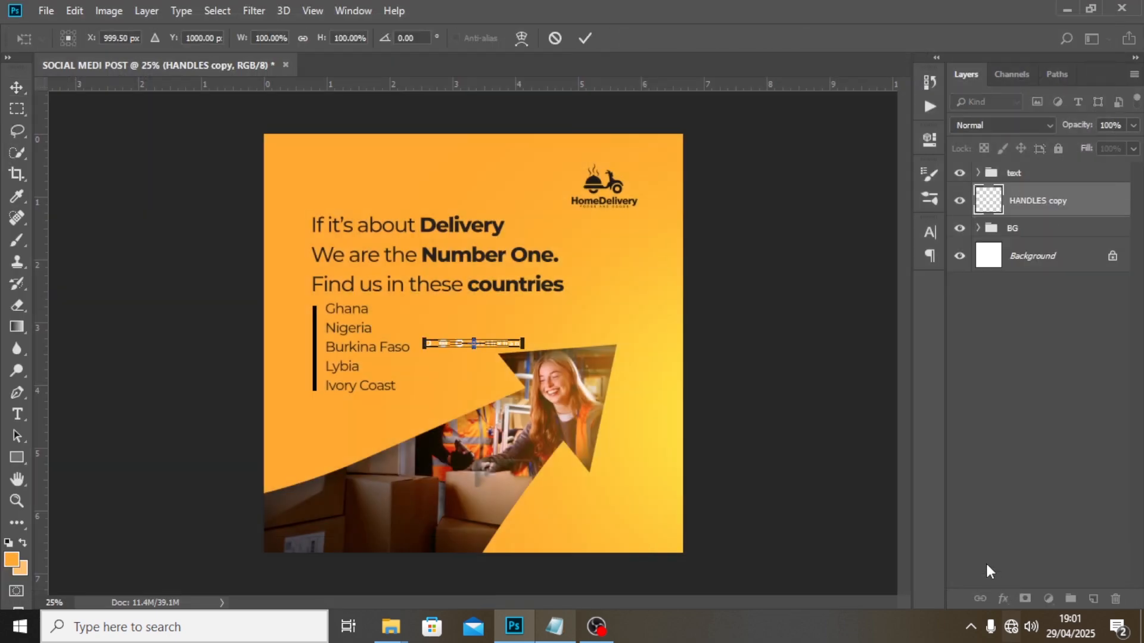
key(Return)
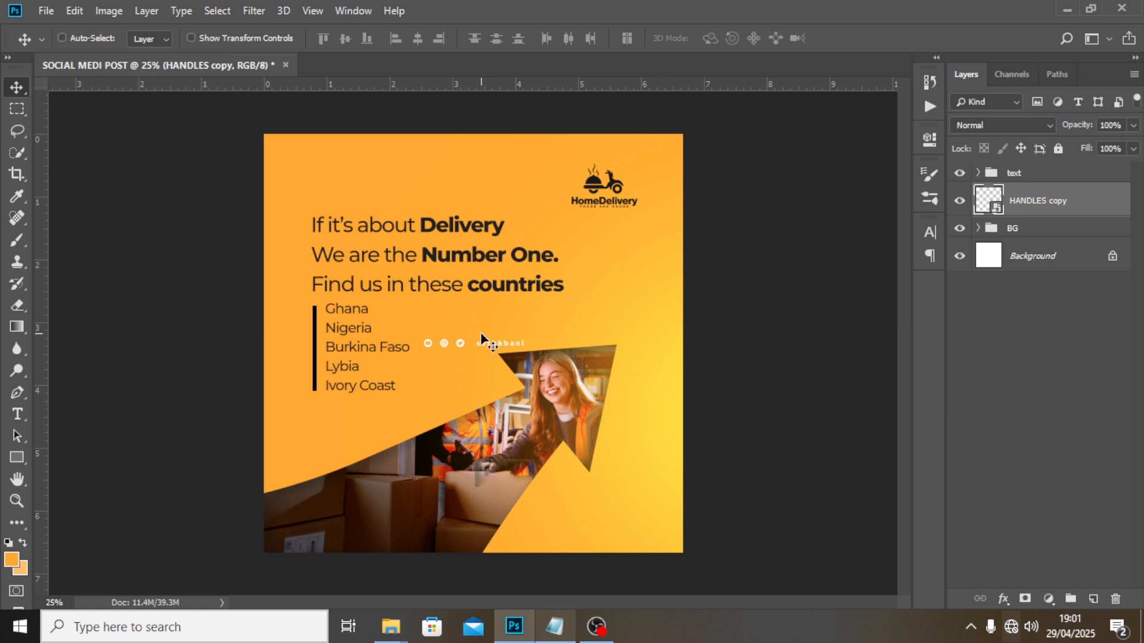
drag(481, 336, 417, 472)
Show the guides, add a vertical guide at the headline's left edge, and shift the social handles left to align with it
key(ctrl+semicolon)
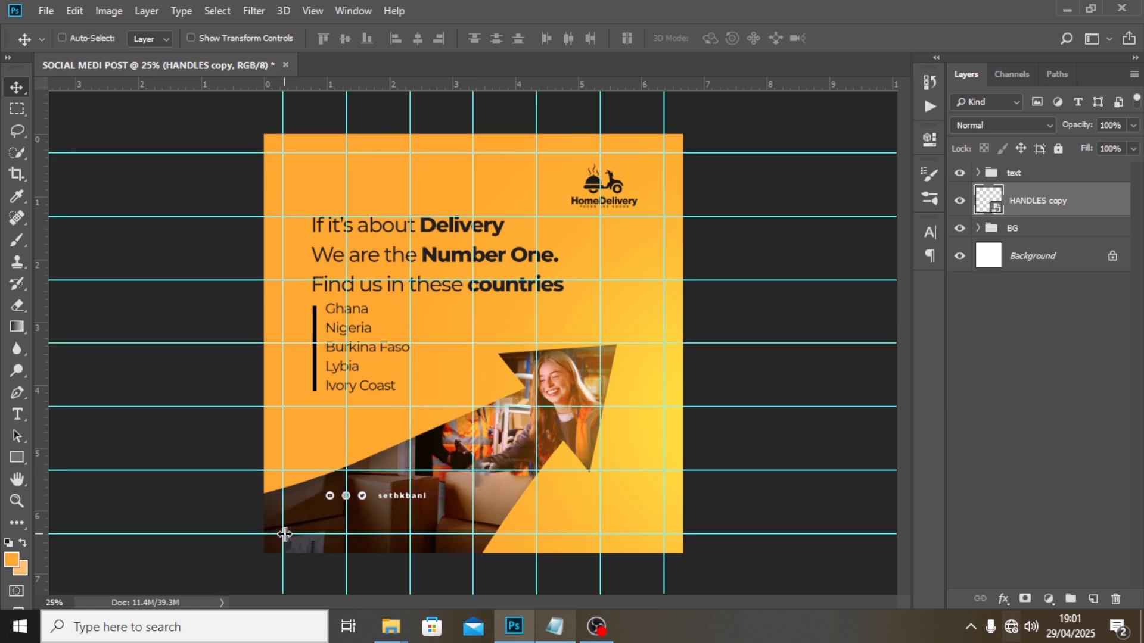
drag(35, 397, 316, 441)
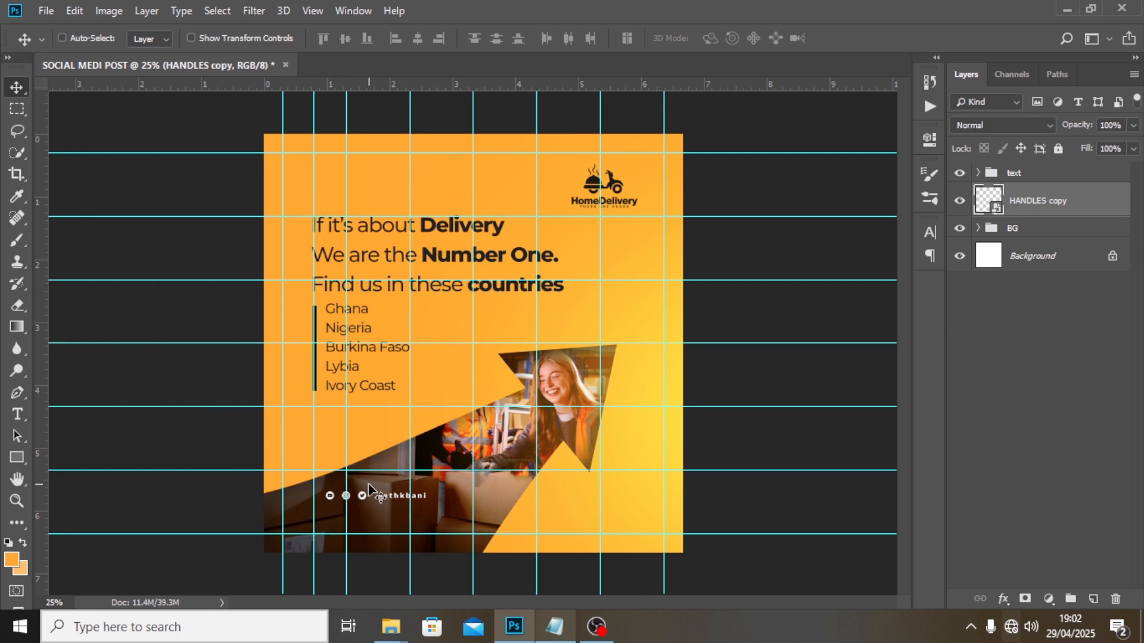
key(shift+Left)
key(shift+Left)
key(shift+Left)
key(shift+Left)
key(shift+Left)
key(shift+Left)
key(shift+Left)
key(shift+Left)
Move the social handles straight down to just above the bottom margin guide, and hide the guides
key(shift+Down)
key(shift+Down)
key(shift+Down)
key(shift+Down)
key(shift+Down)
key(shift+Down)
key(shift+Down)
key(shift+Down)
key(shift+Down)
key(shift+Down)
key(shift+Down)
key(shift+Down)
key(shift+Down)
key(shift+Down)
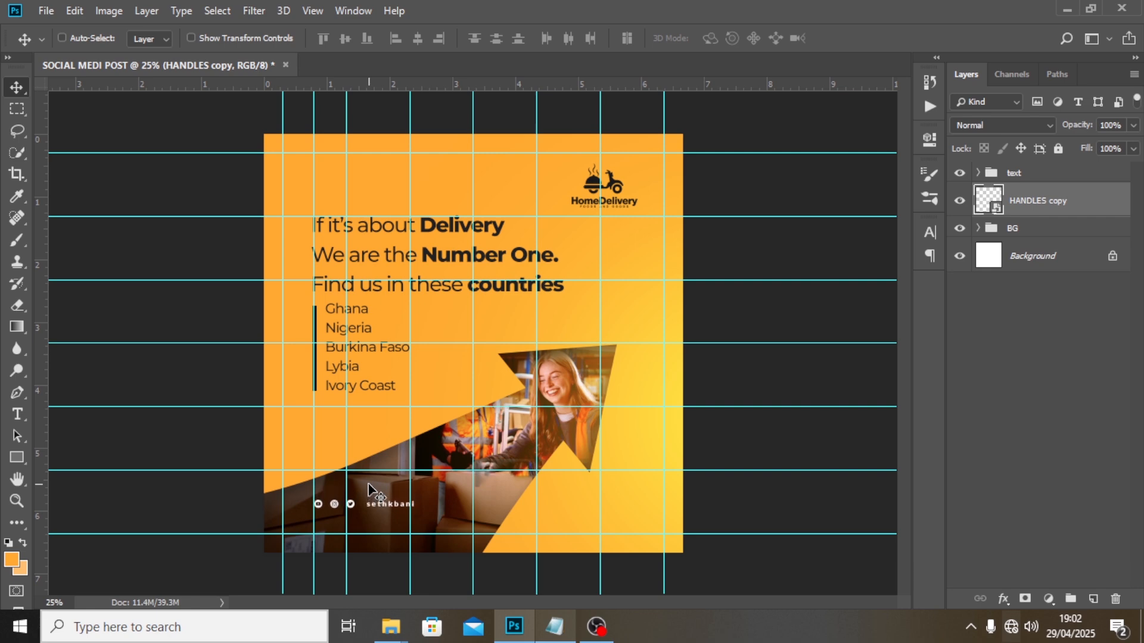
key(shift+Down)
key(shift+Down)
key(shift+Down)
key(shift+Down)
key(shift+Down)
key(shift+Down)
key(shift+Down)
key(shift+Down)
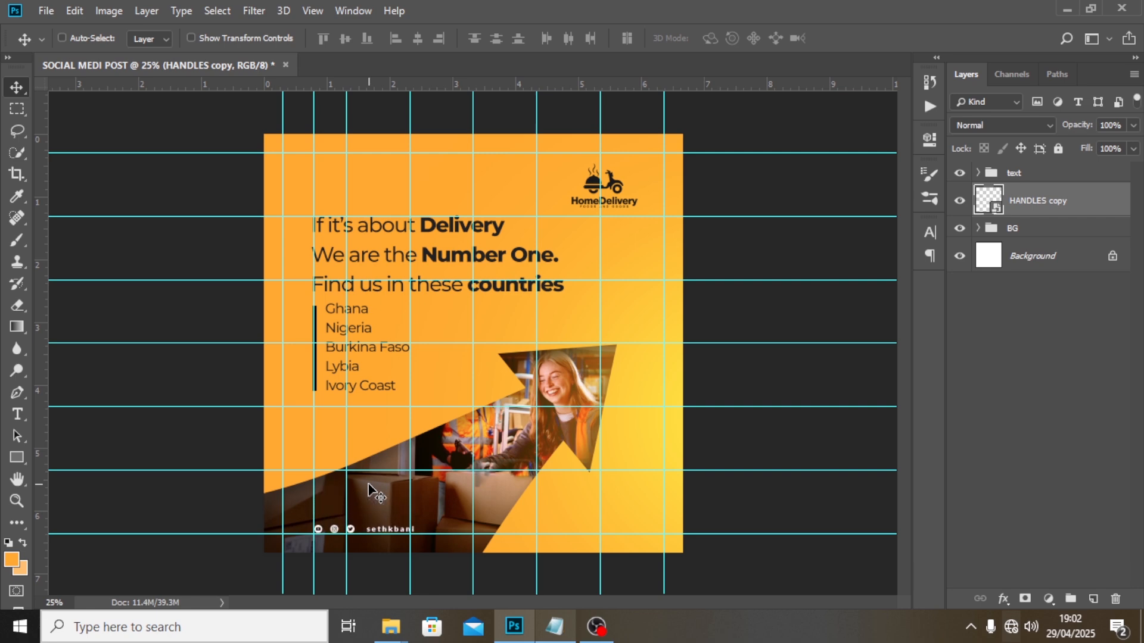
key(ctrl+semicolon)
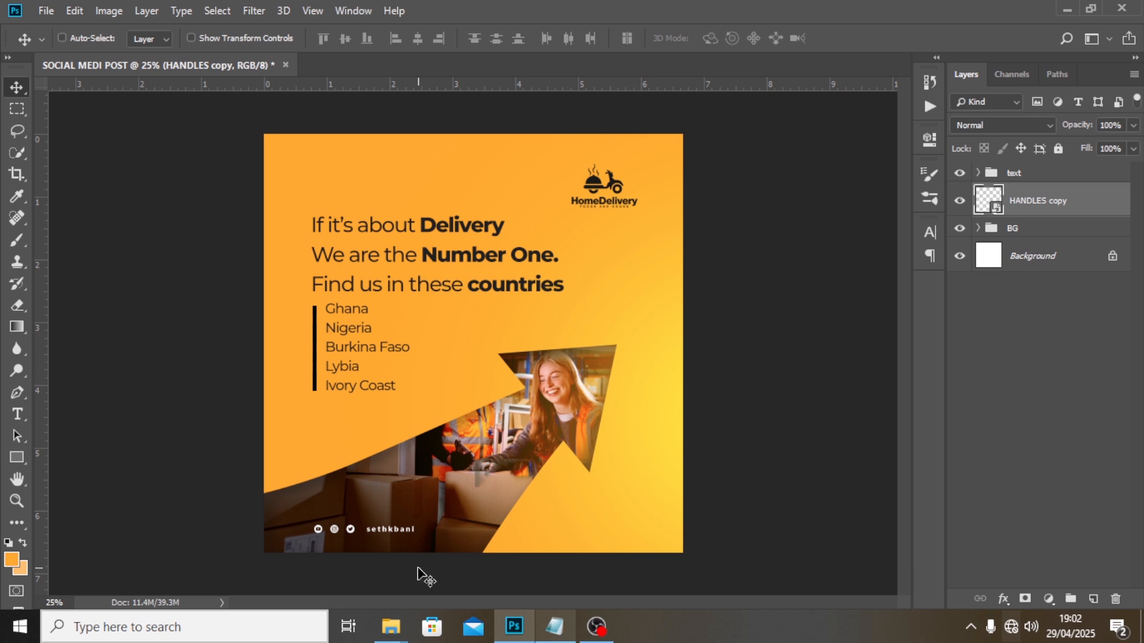